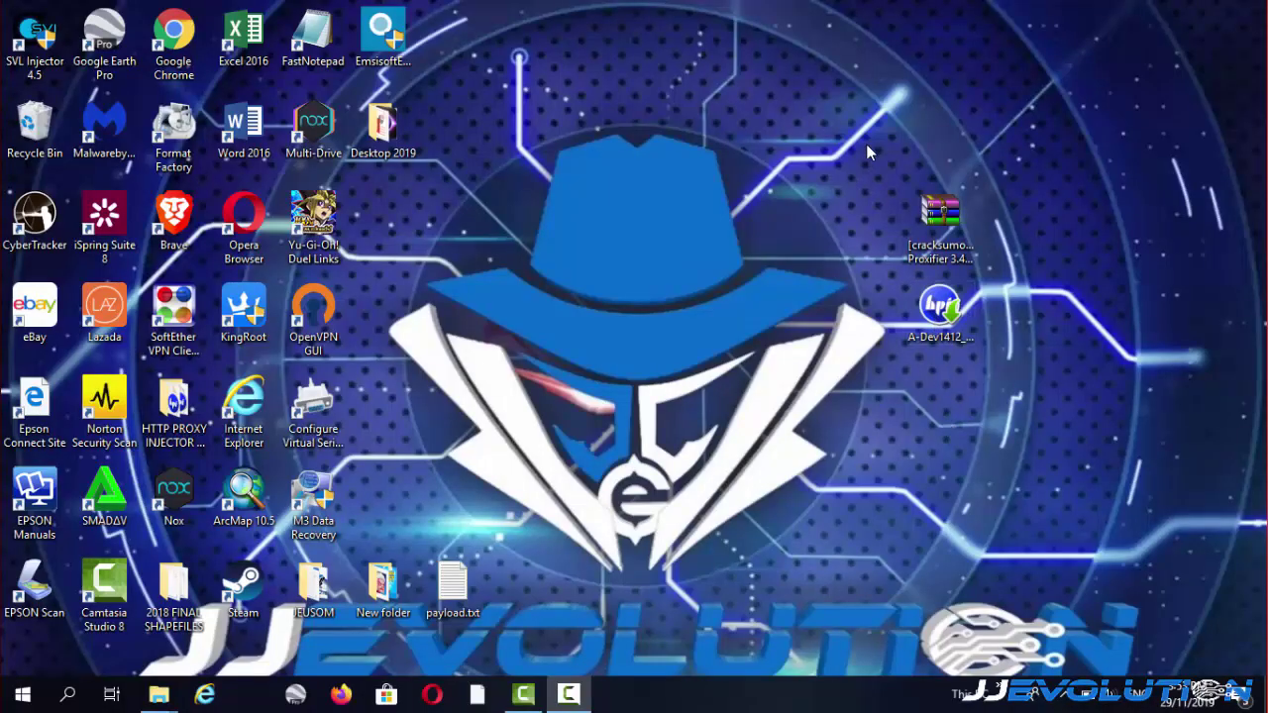
Place the HTTP Proxy Injector installer beside the Proxifier archive near the desktop centre, then select the installer.
{"action": "left_click_drag", "start_coordinate": [866, 143], "coordinate": [818, 326]}
{"action": "left_click_drag", "start_coordinate": [939, 307], "coordinate": [721, 331]}
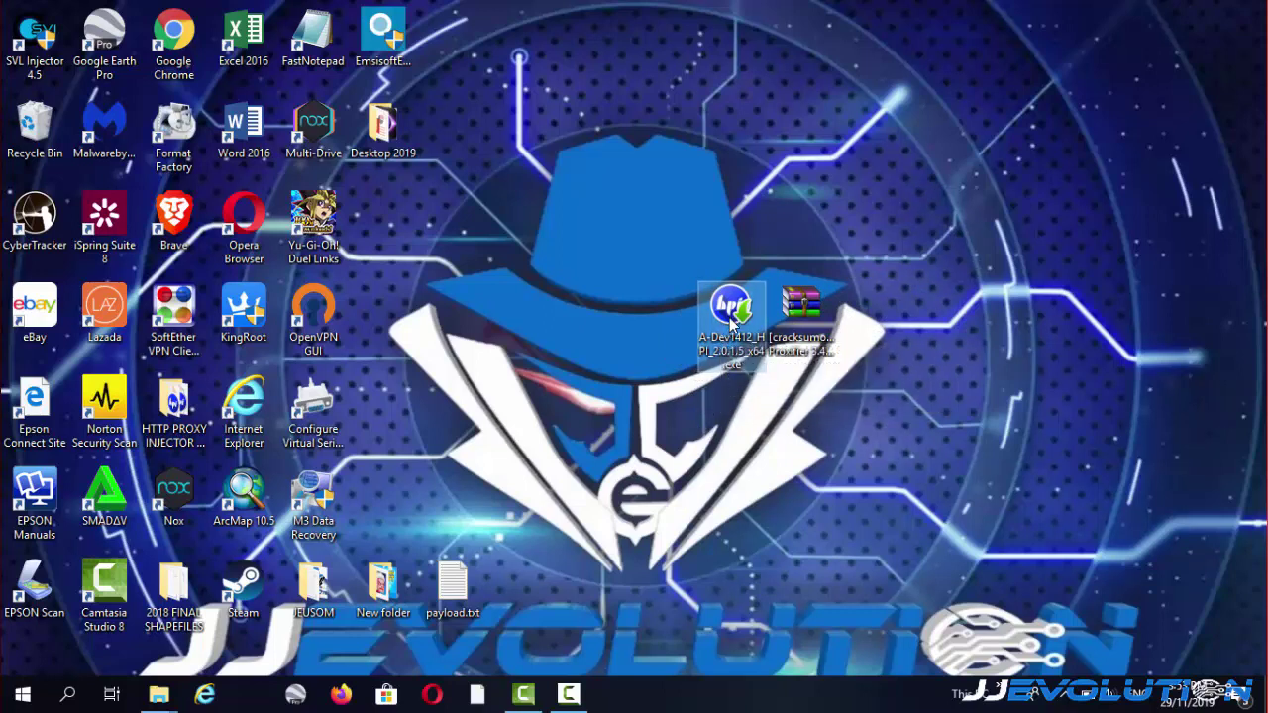
{"action": "left_click_drag", "start_coordinate": [733, 327], "coordinate": [664, 327]}
{"action": "left_click_drag", "start_coordinate": [801, 313], "coordinate": [763, 319]}
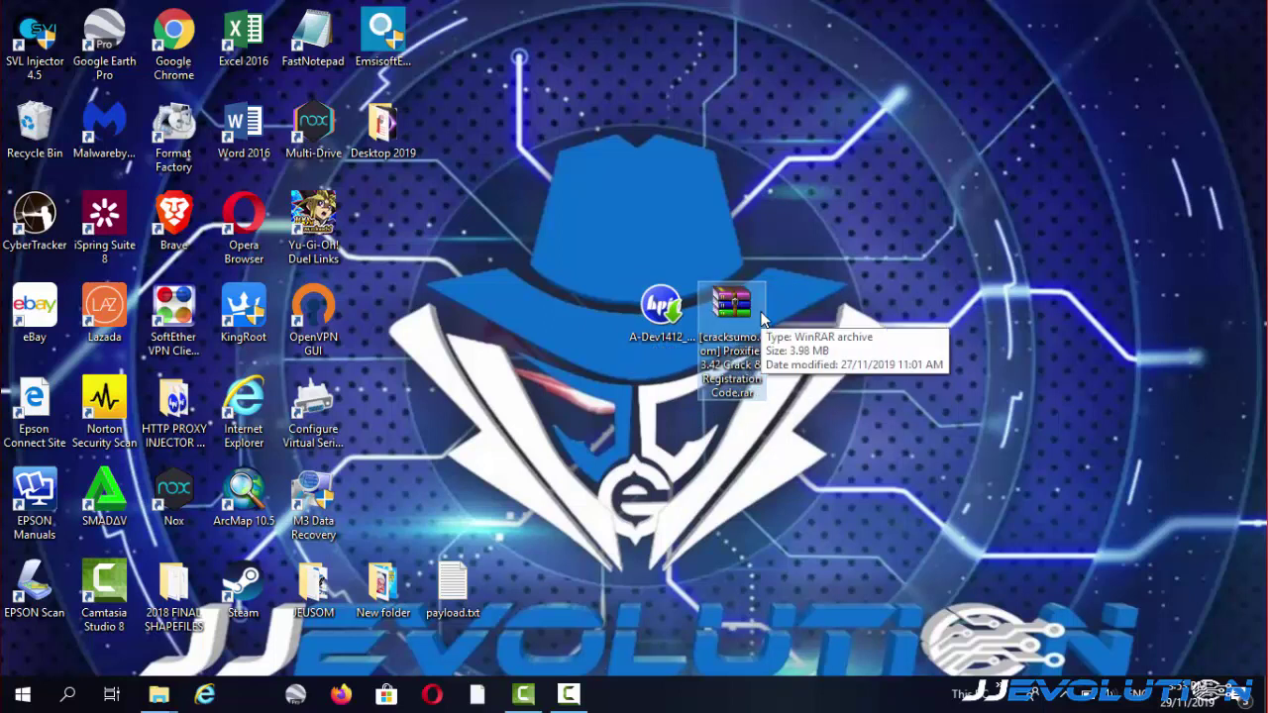
{"action": "left_click", "coordinate": [661, 313]}
Launch A-Dev1412_HPI_2.0.1.5_x64.exe and accept the licence agreement to reach the password page.
{"action": "double_click", "coordinate": [661, 312]}
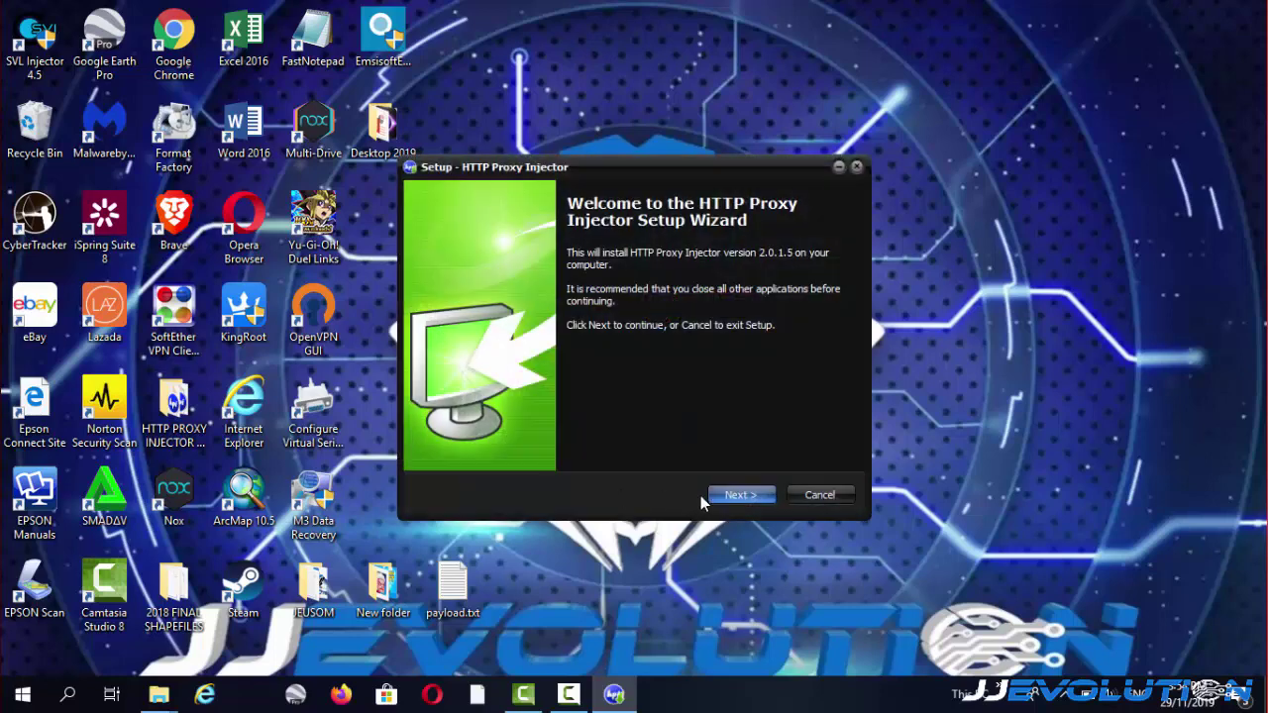
{"action": "left_click", "coordinate": [728, 495]}
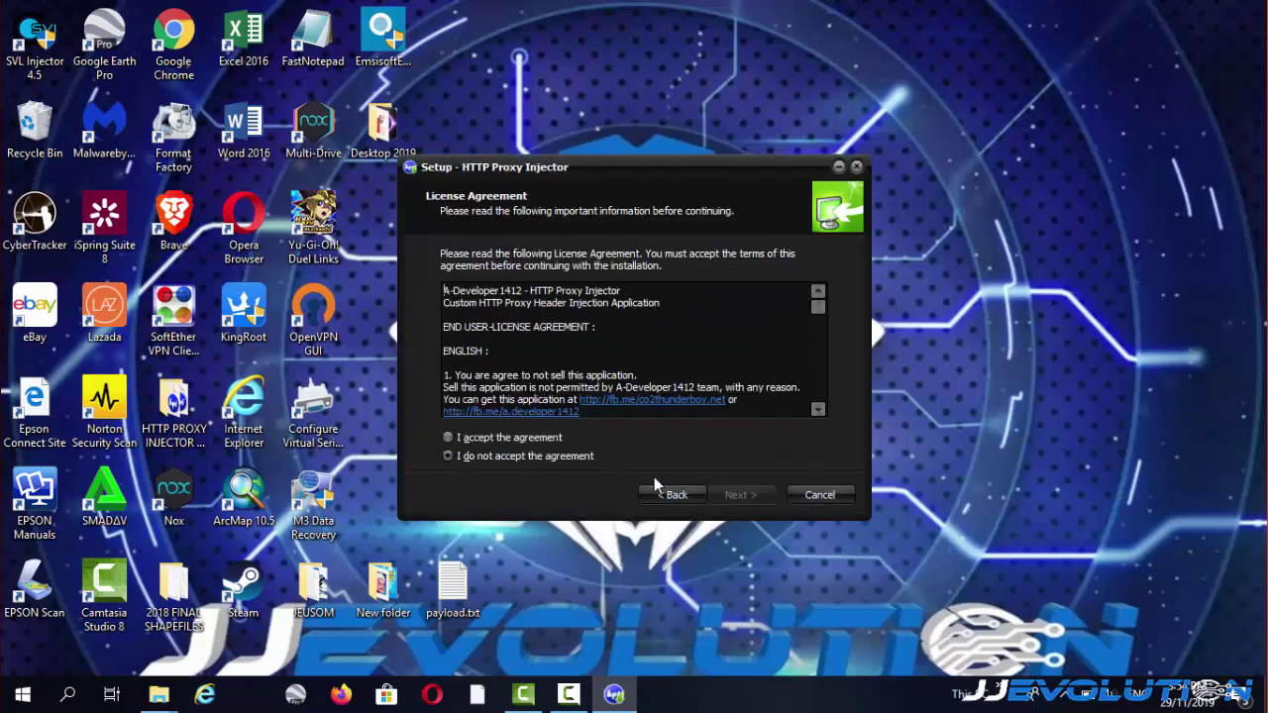
{"action": "left_click", "coordinate": [450, 437]}
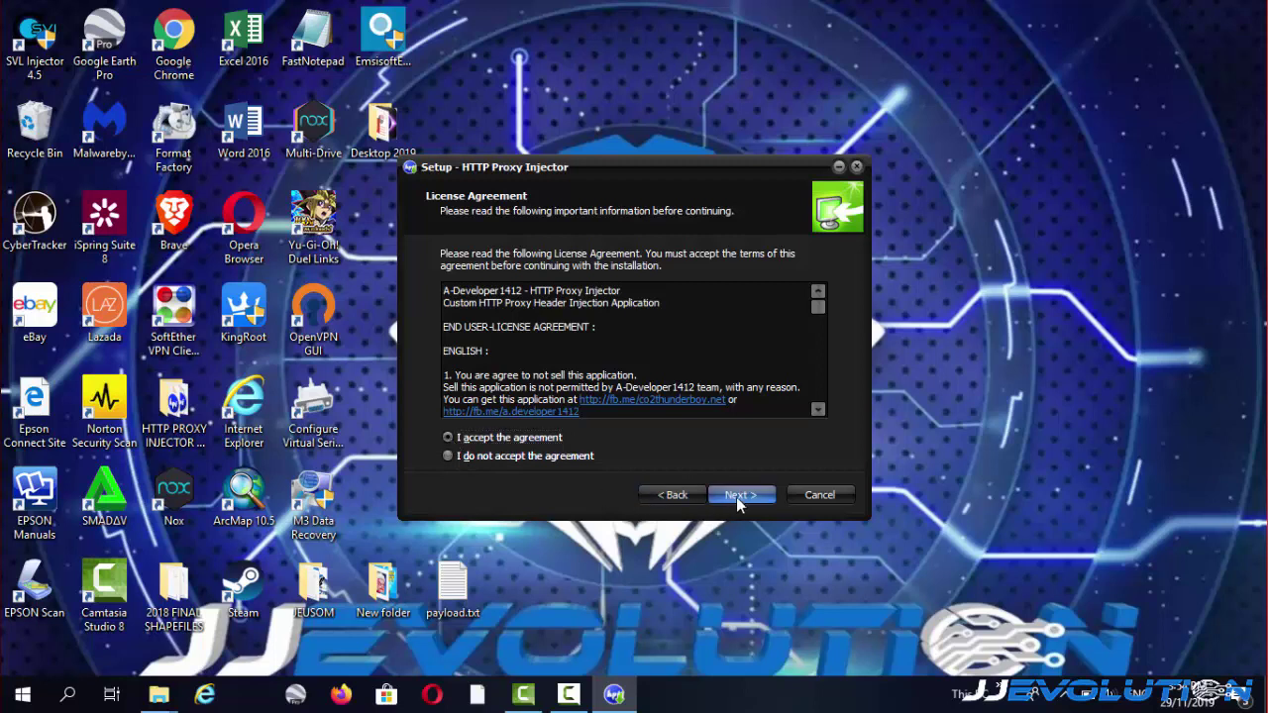
{"action": "left_click", "coordinate": [738, 496]}
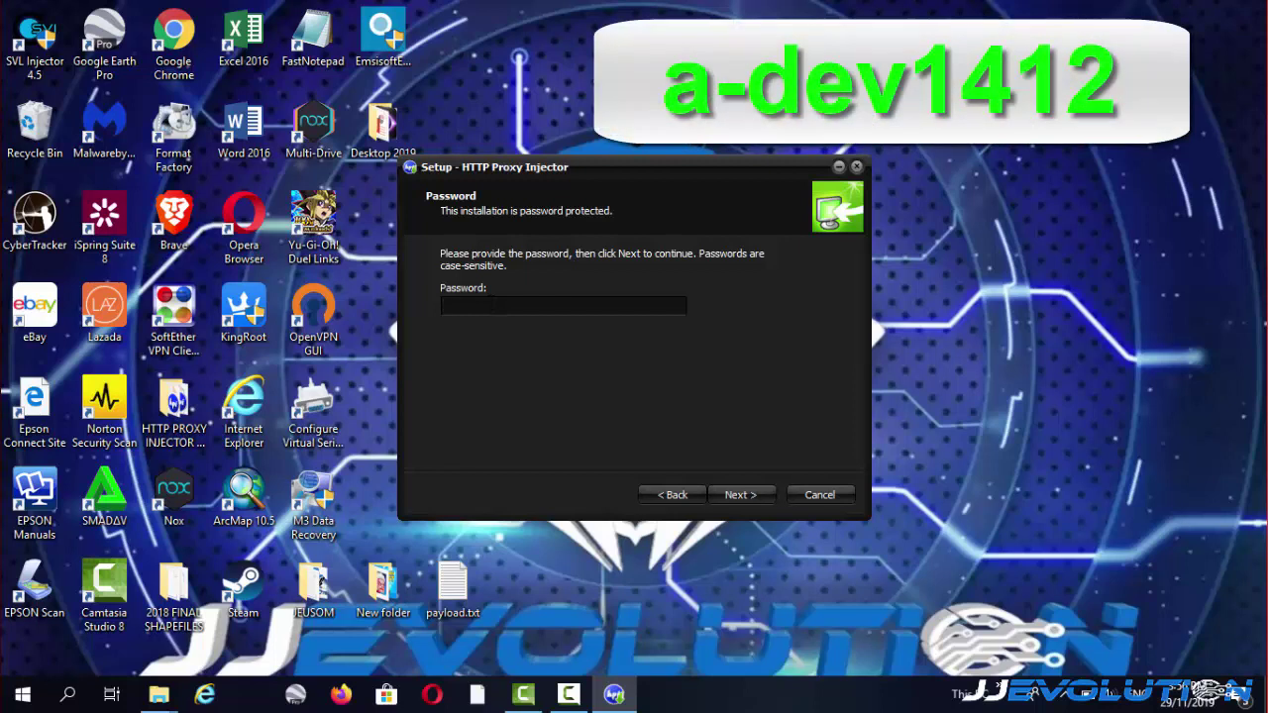
Enter the installation password, keep the desktop and Quick Launch shortcuts, and start the installation.
{"action": "type", "text": "a-dev1412"}
{"action": "left_click", "coordinate": [748, 493]}
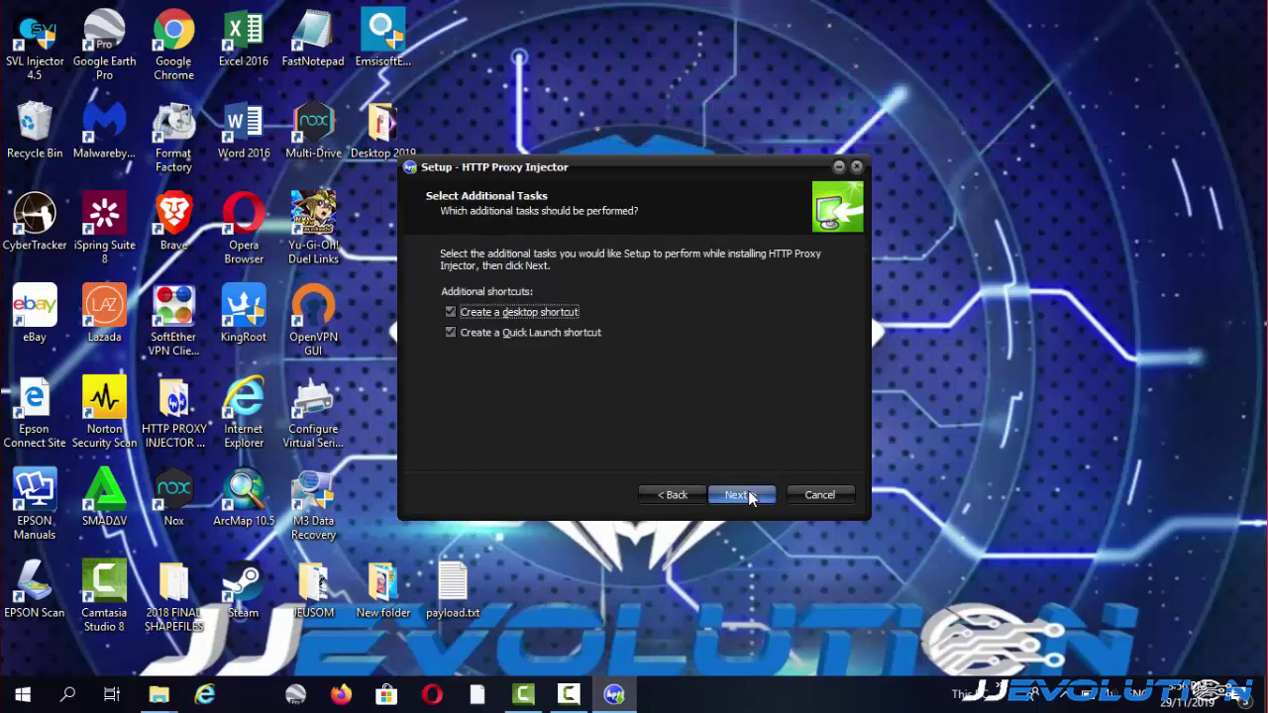
{"action": "left_click", "coordinate": [750, 496]}
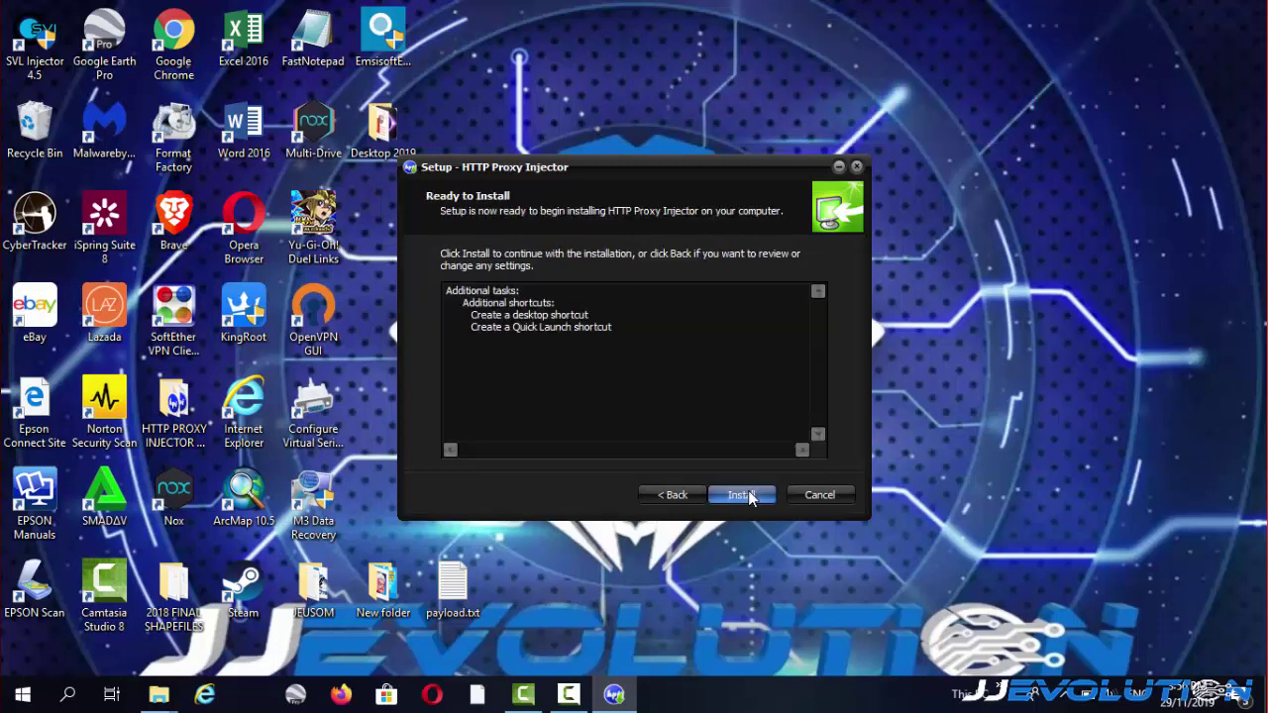
{"action": "left_click", "coordinate": [749, 493]}
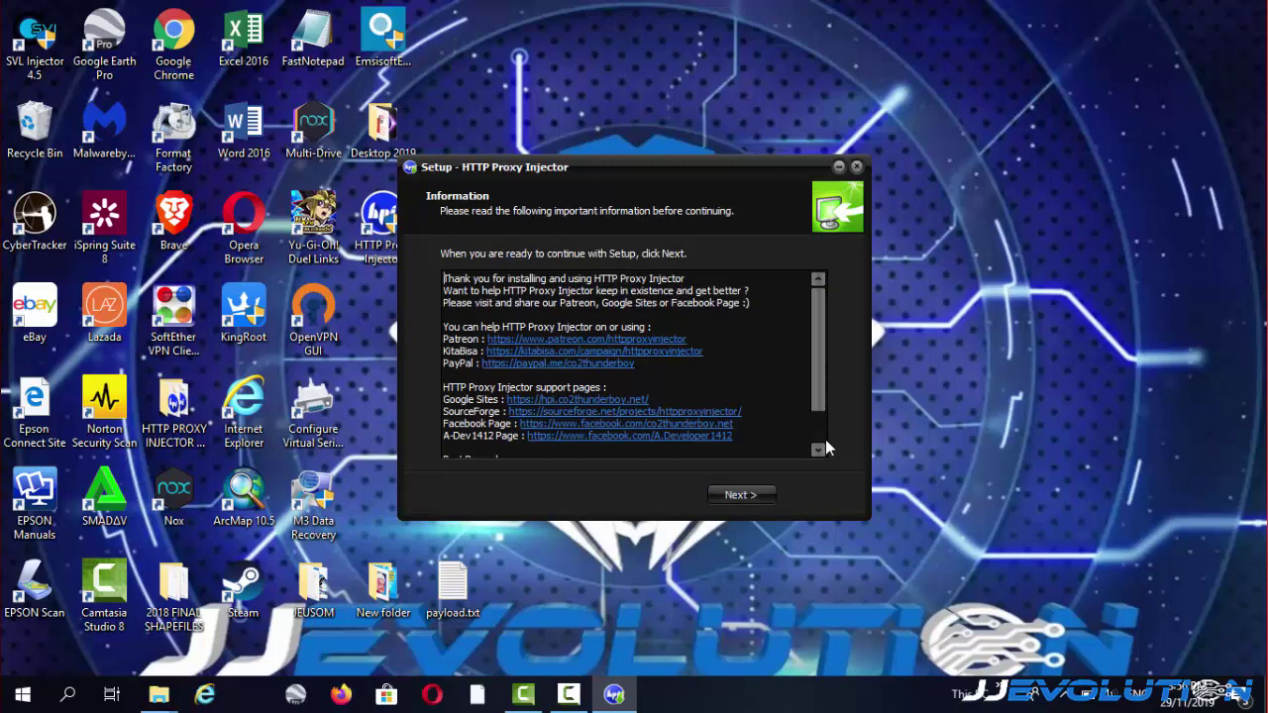
Pass the Information page and finish the wizard with QuickSFV File Check ticked.
{"action": "left_click", "coordinate": [733, 498]}
{"action": "left_click", "coordinate": [741, 496]}
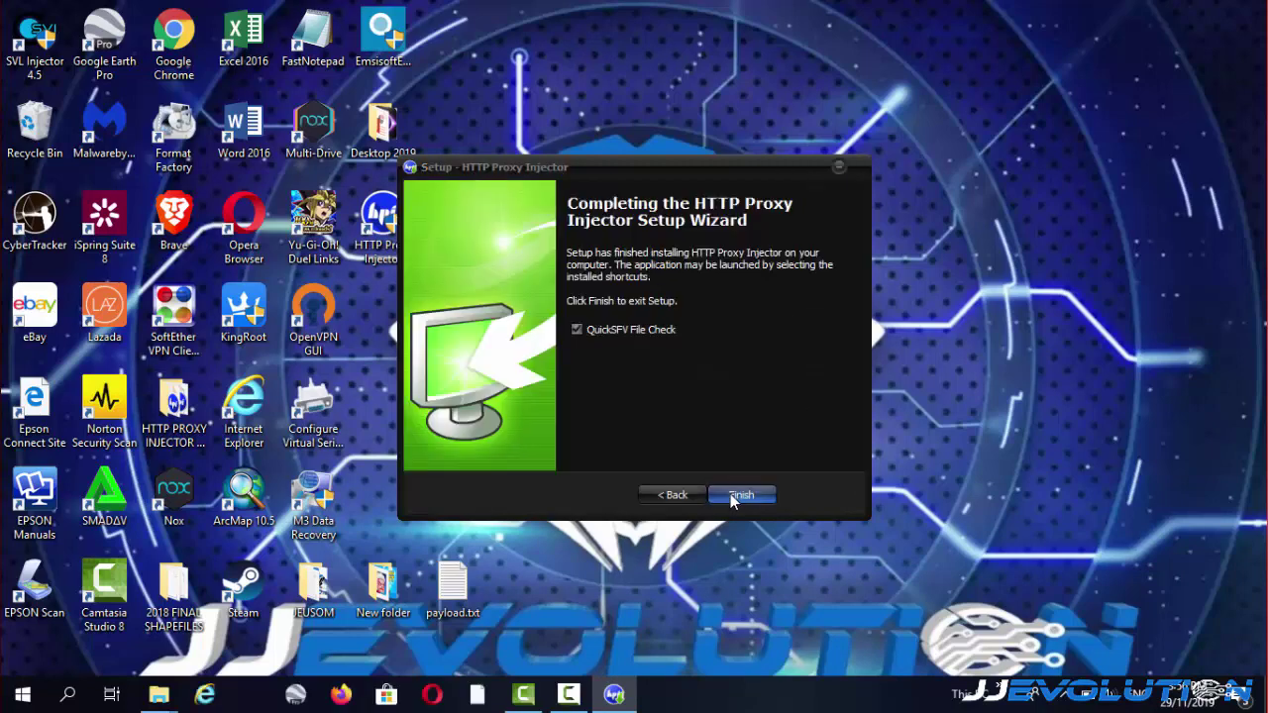
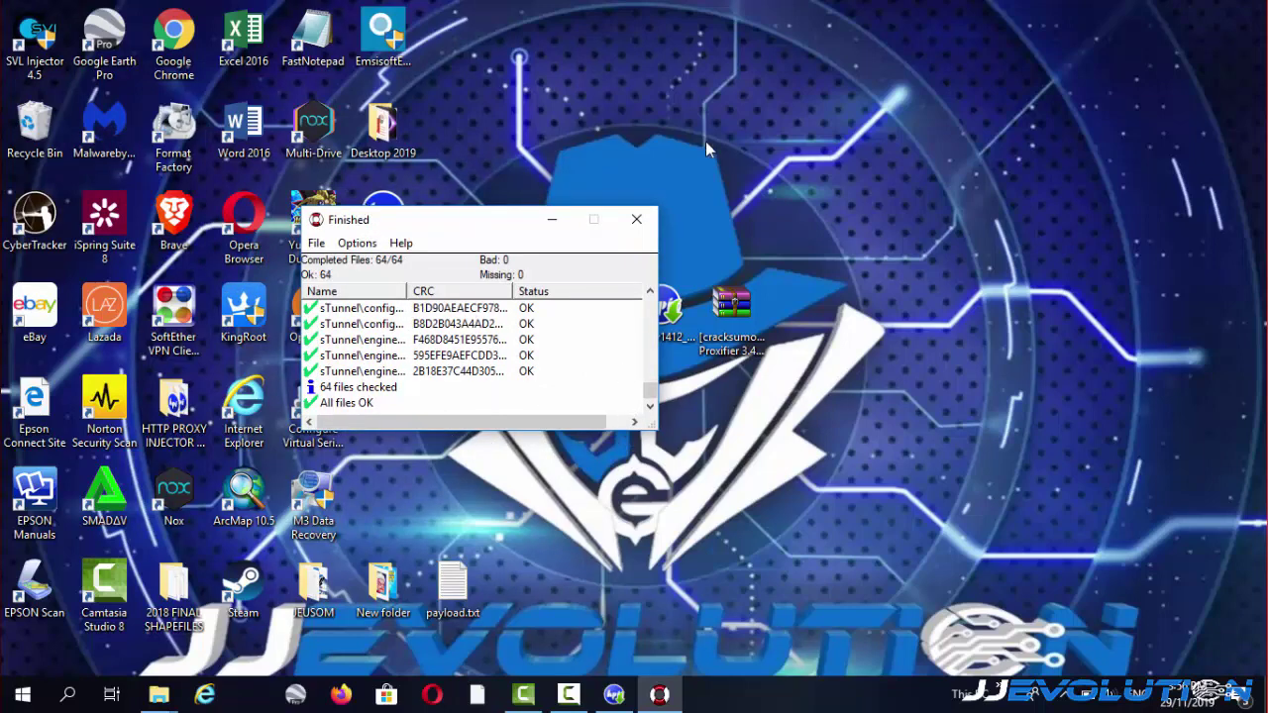
Close the Finished window and move the HTTP Proxy Injector shortcut beside the A-Dev1412 icon.
{"action": "left_click", "coordinate": [638, 222]}
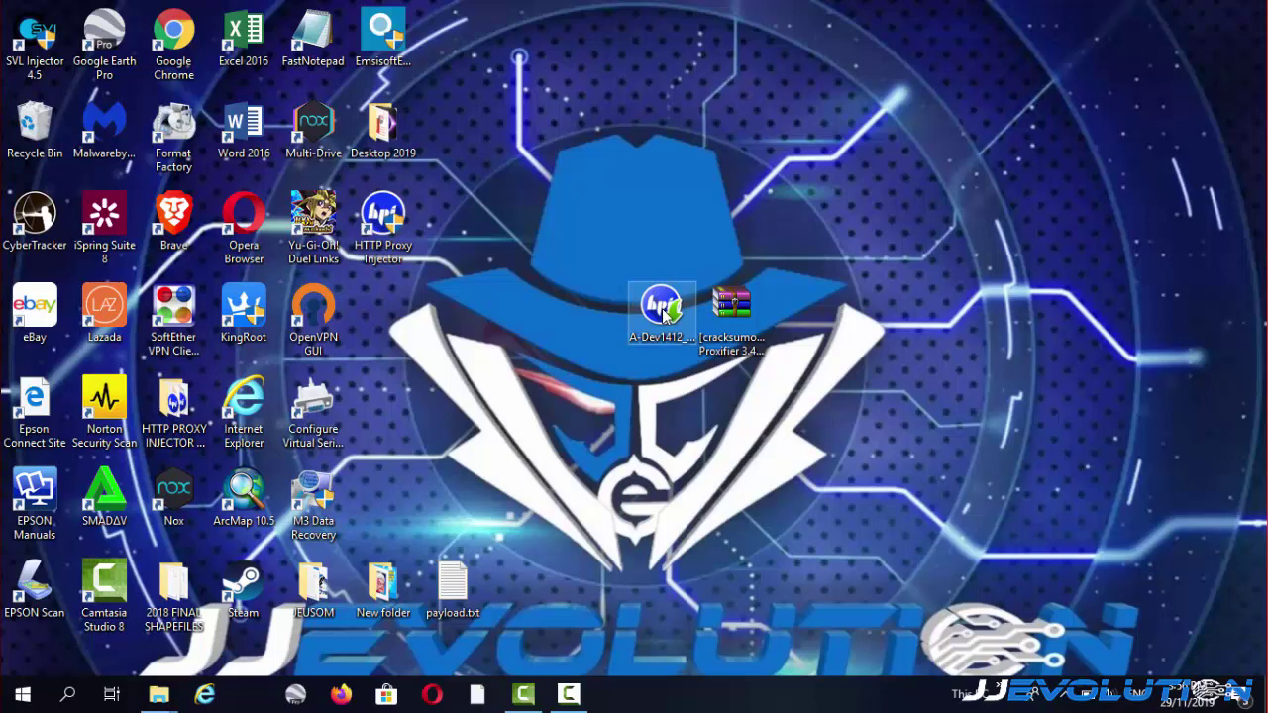
{"action": "left_click", "coordinate": [398, 256]}
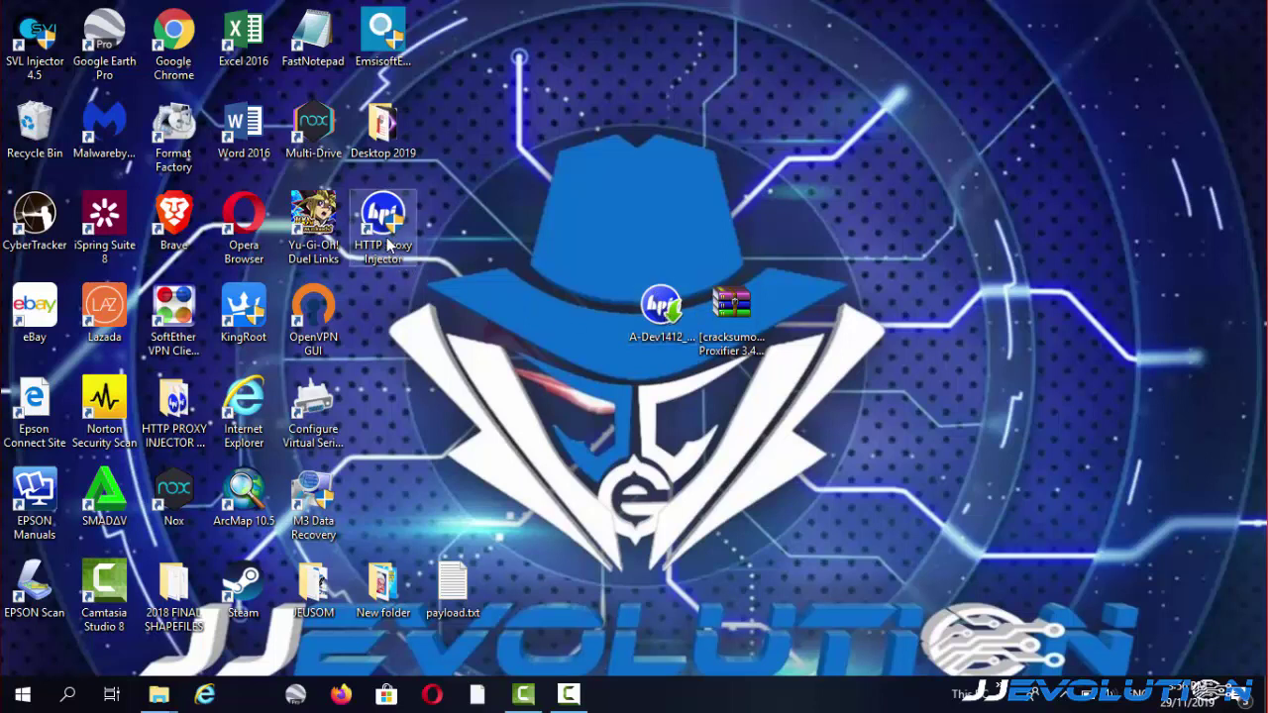
{"action": "left_click_drag", "start_coordinate": [386, 233], "coordinate": [589, 322]}
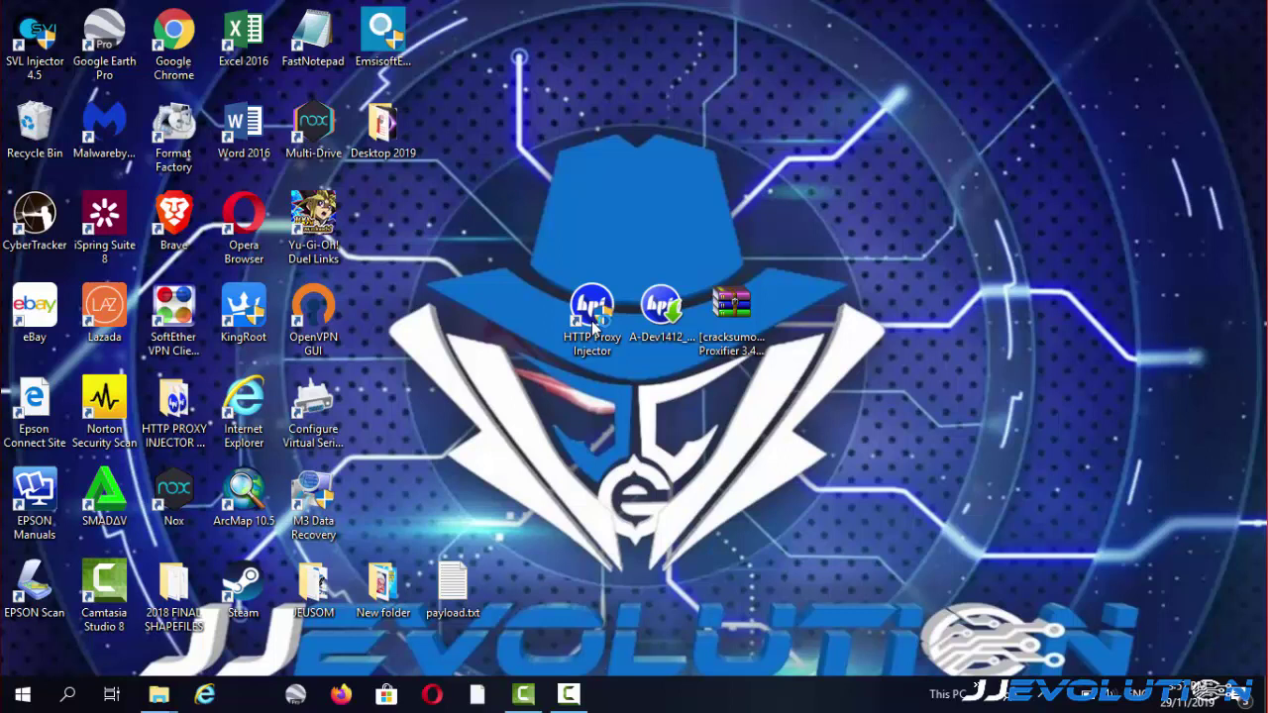
Launch HTTP Proxy Injector, browse its View, Settings, Tool and Help menus, then choose Import Config.
{"action": "double_click", "coordinate": [593, 319]}
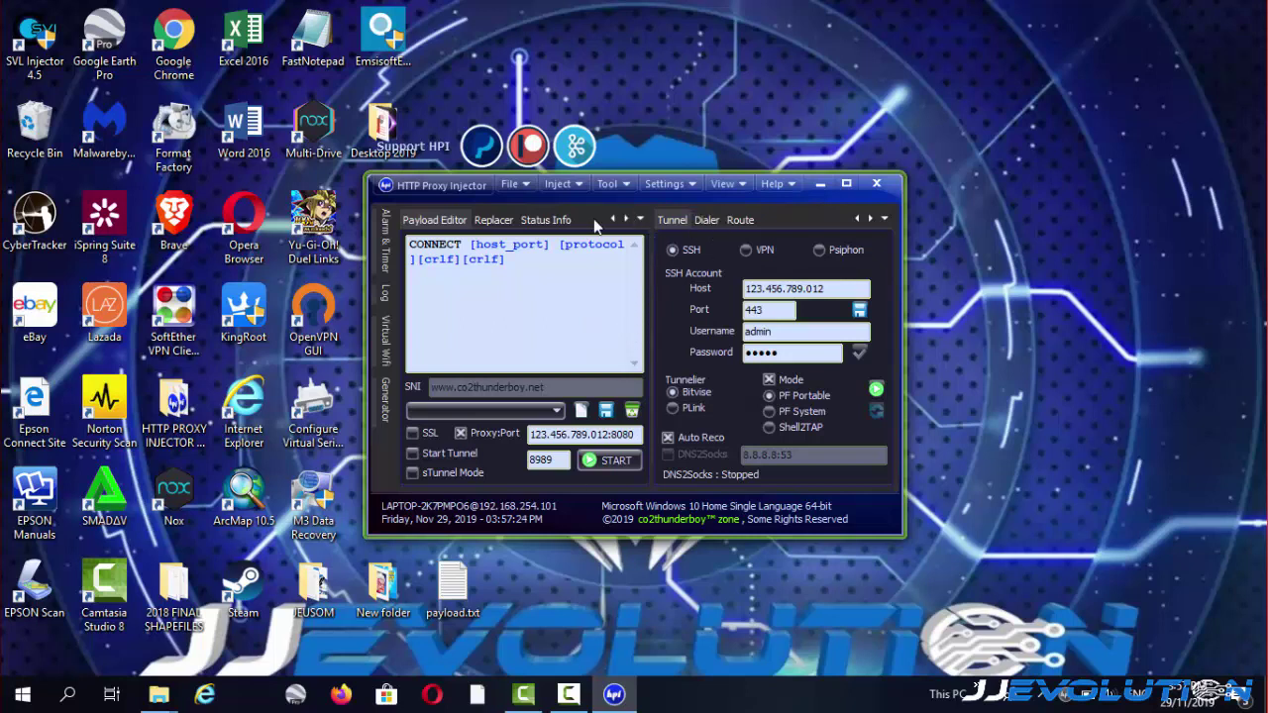
{"action": "left_click", "coordinate": [745, 187]}
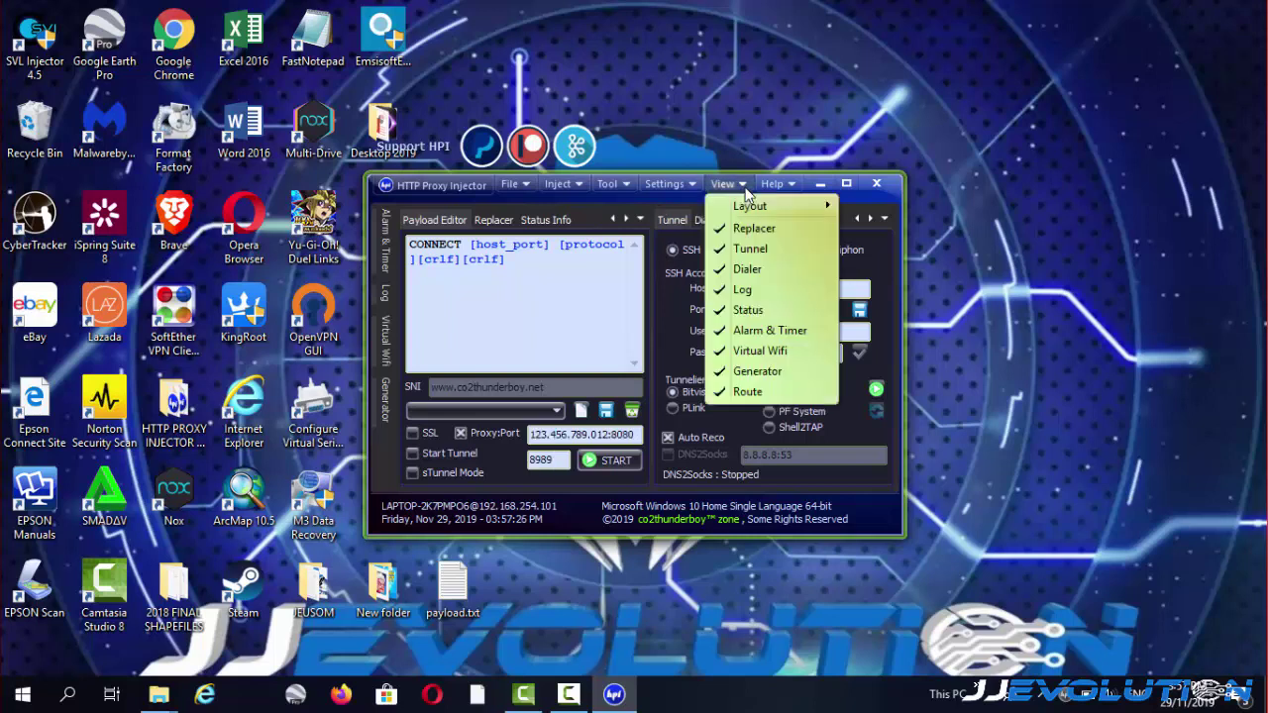
{"action": "left_click", "coordinate": [693, 184]}
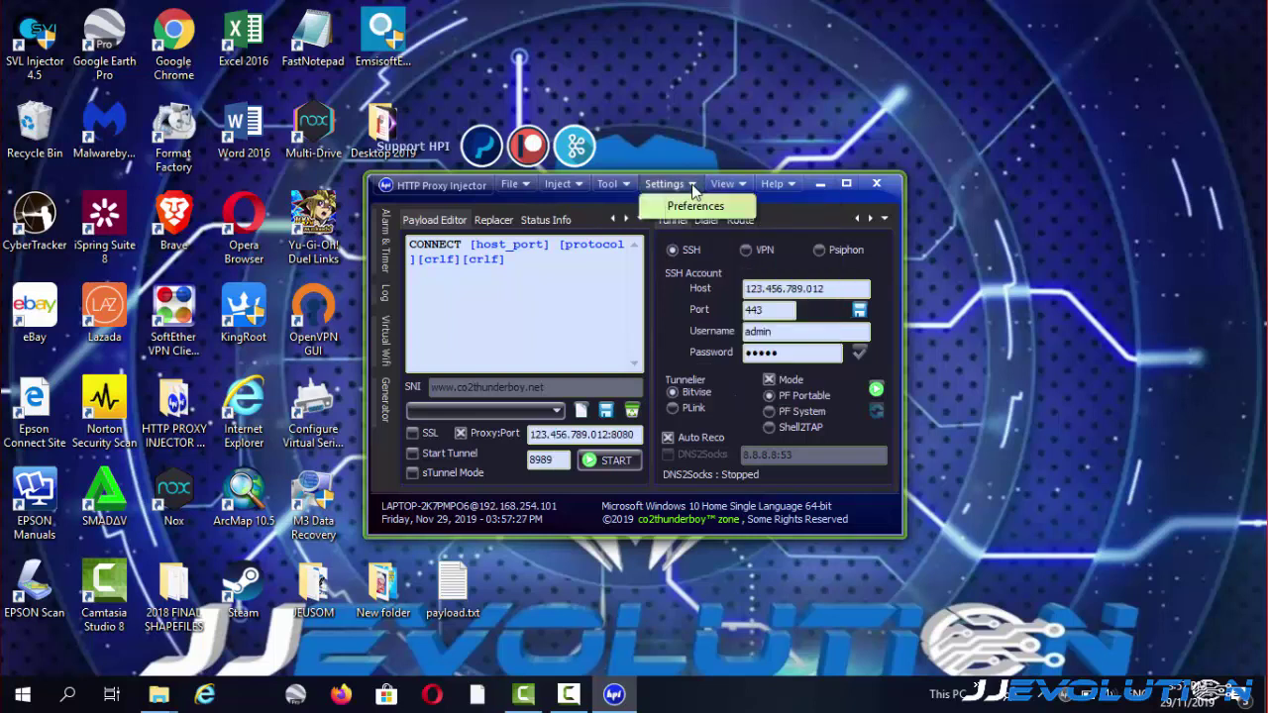
{"action": "left_click", "coordinate": [608, 184]}
{"action": "left_click", "coordinate": [577, 184]}
{"action": "left_click", "coordinate": [578, 184]}
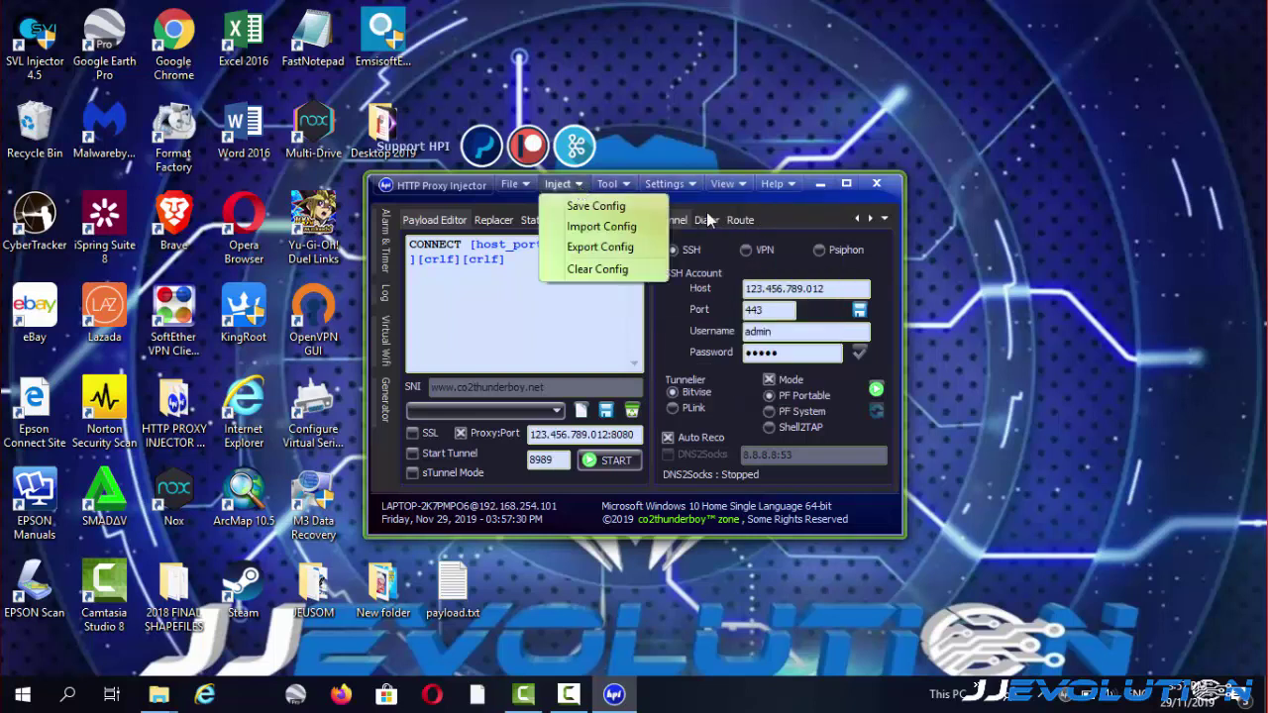
{"action": "left_click", "coordinate": [775, 188]}
{"action": "left_click", "coordinate": [783, 187]}
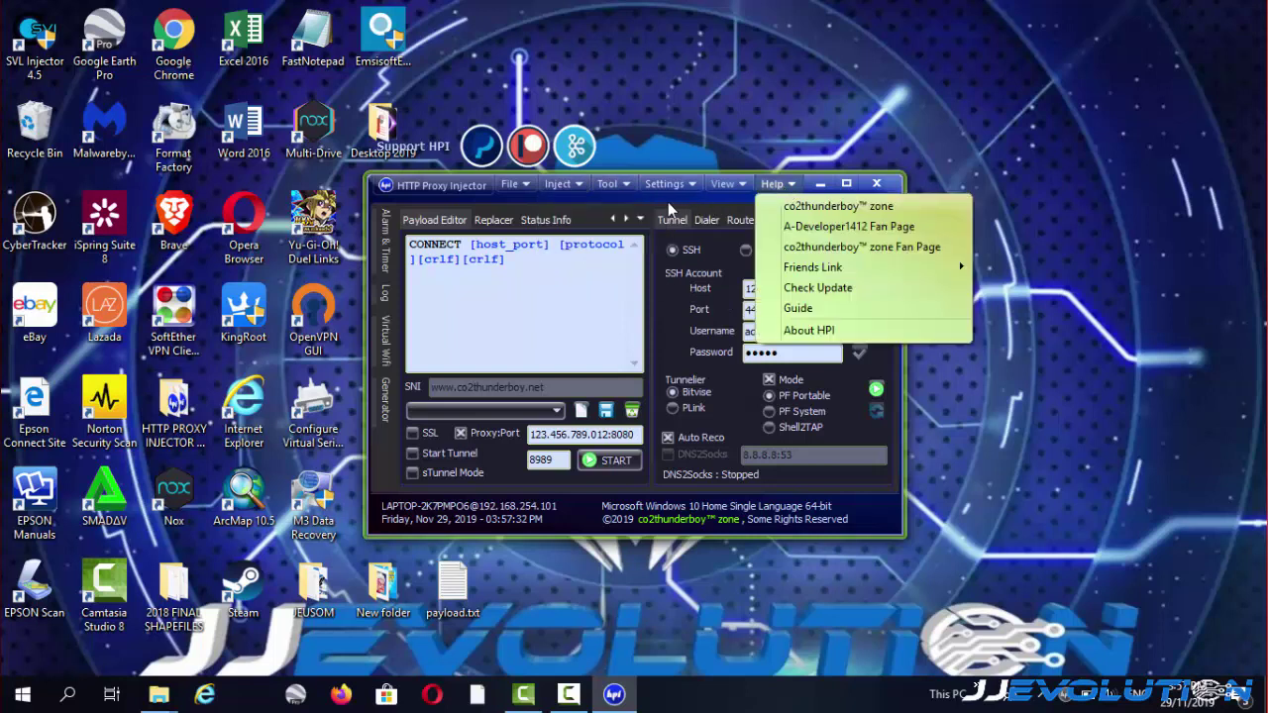
{"action": "left_click", "coordinate": [613, 201]}
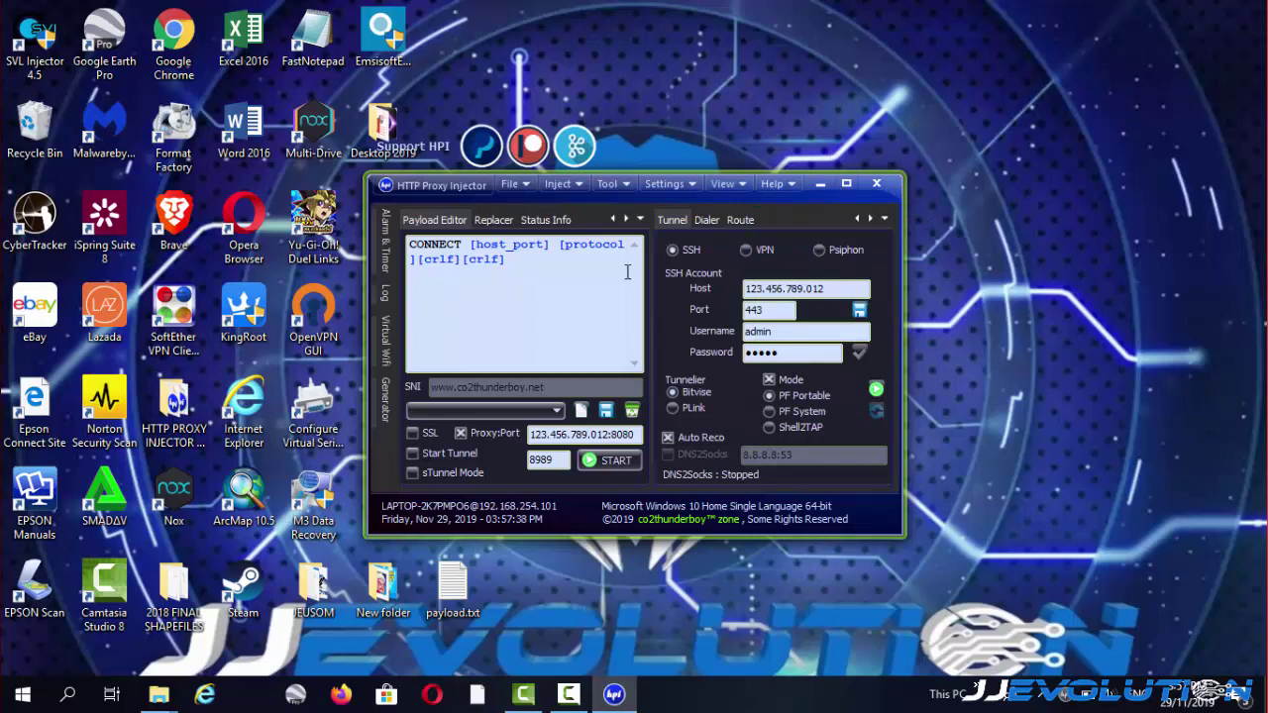
{"action": "left_click", "coordinate": [565, 184]}
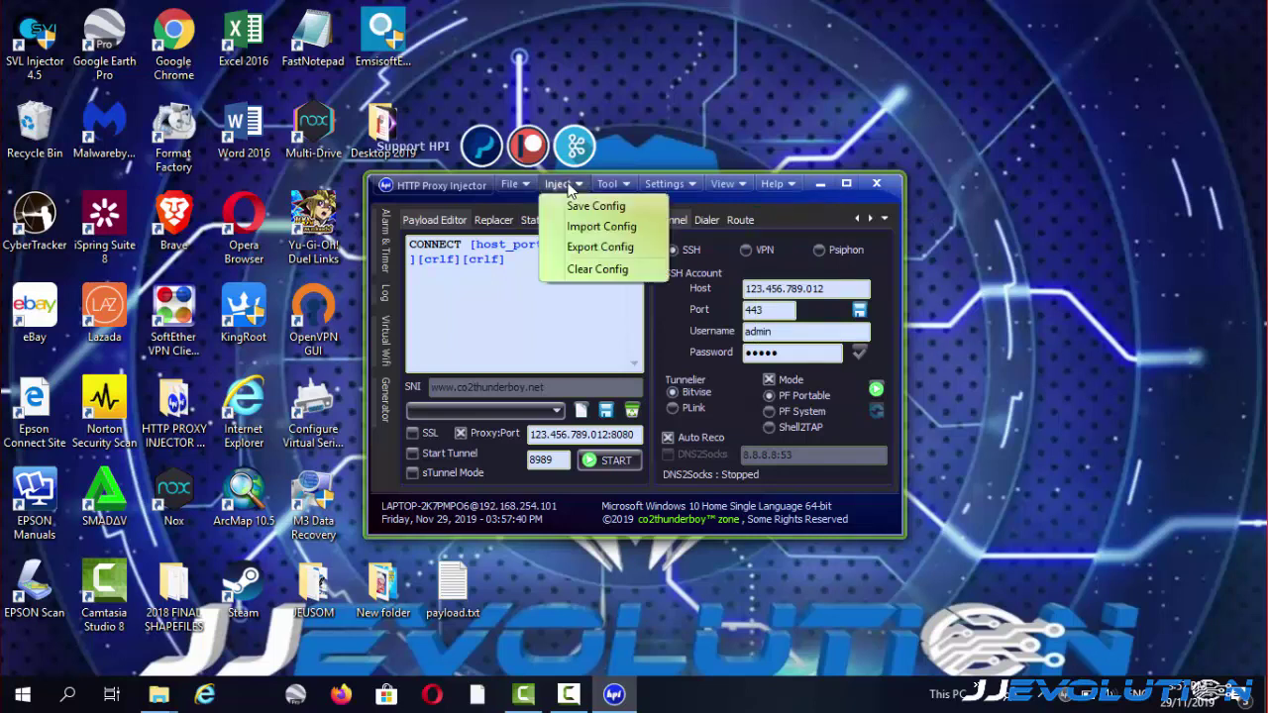
{"action": "left_click", "coordinate": [586, 227]}
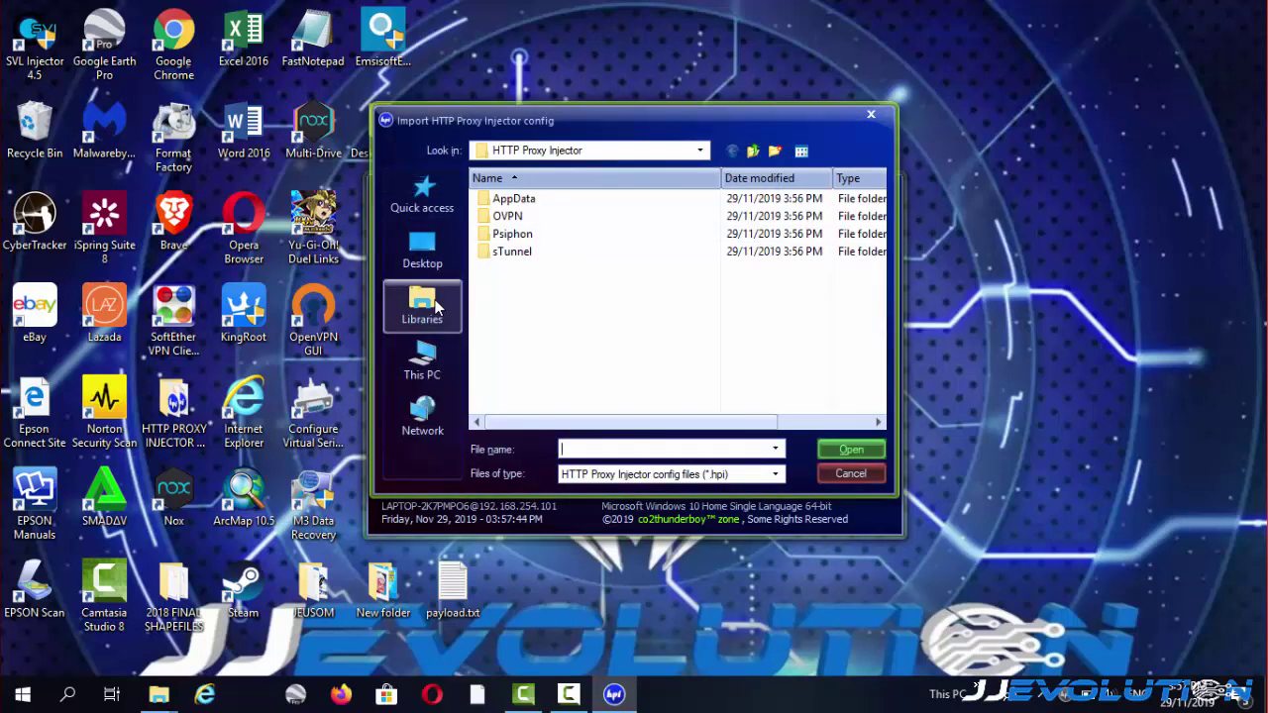
Import GTMBETA.hpi from Desktop > HTTP PROXY INJECTOR CONFIG > NEWv.
{"action": "left_click", "coordinate": [422, 255]}
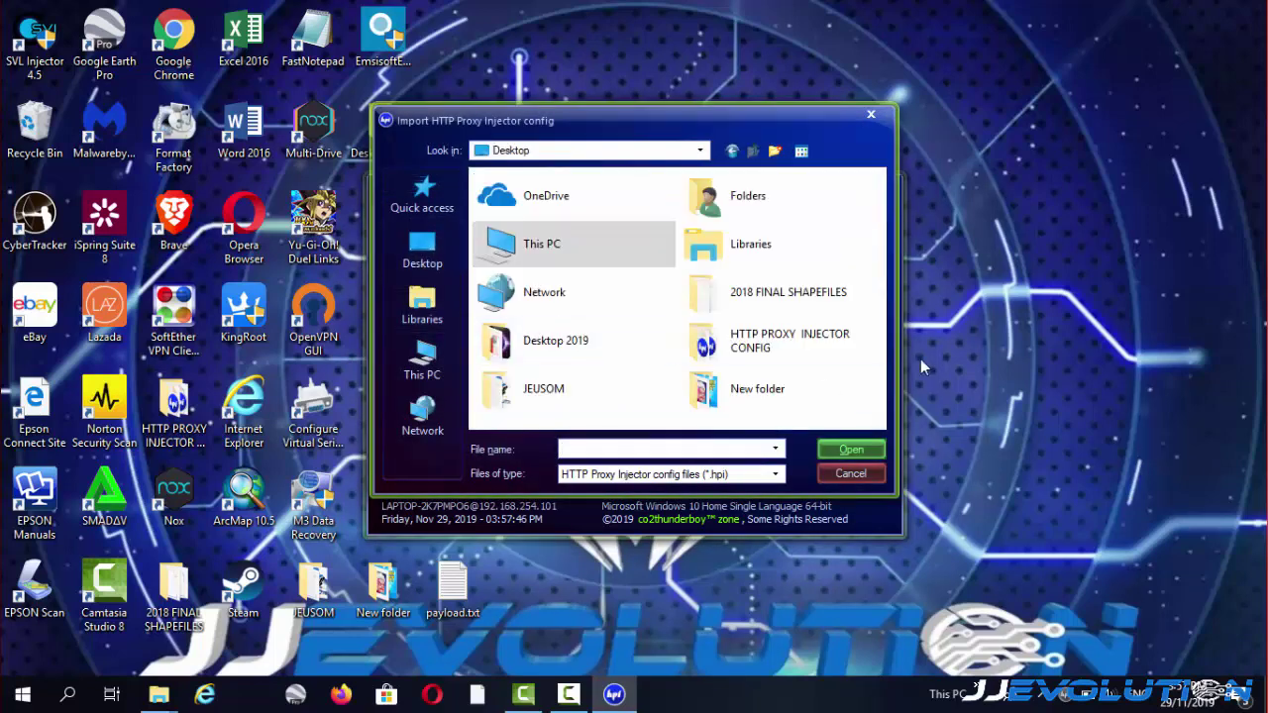
{"action": "double_click", "coordinate": [768, 342]}
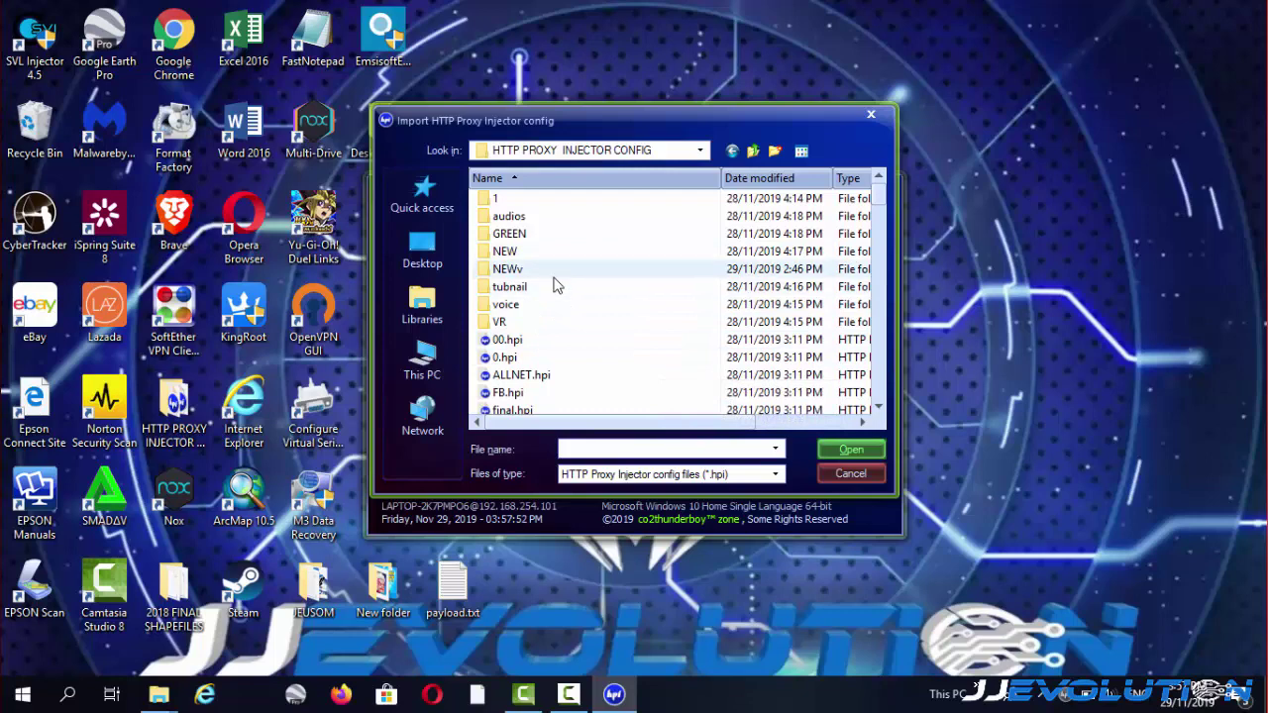
{"action": "double_click", "coordinate": [552, 270]}
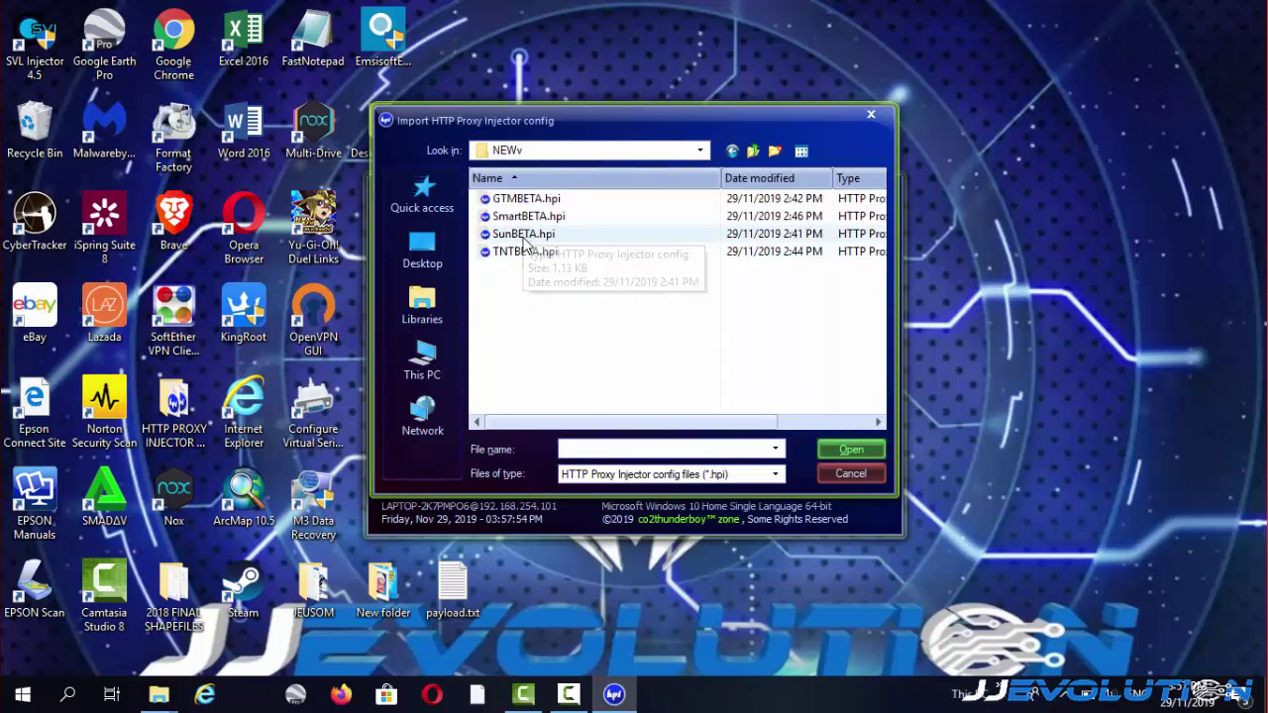
{"action": "left_click", "coordinate": [527, 201]}
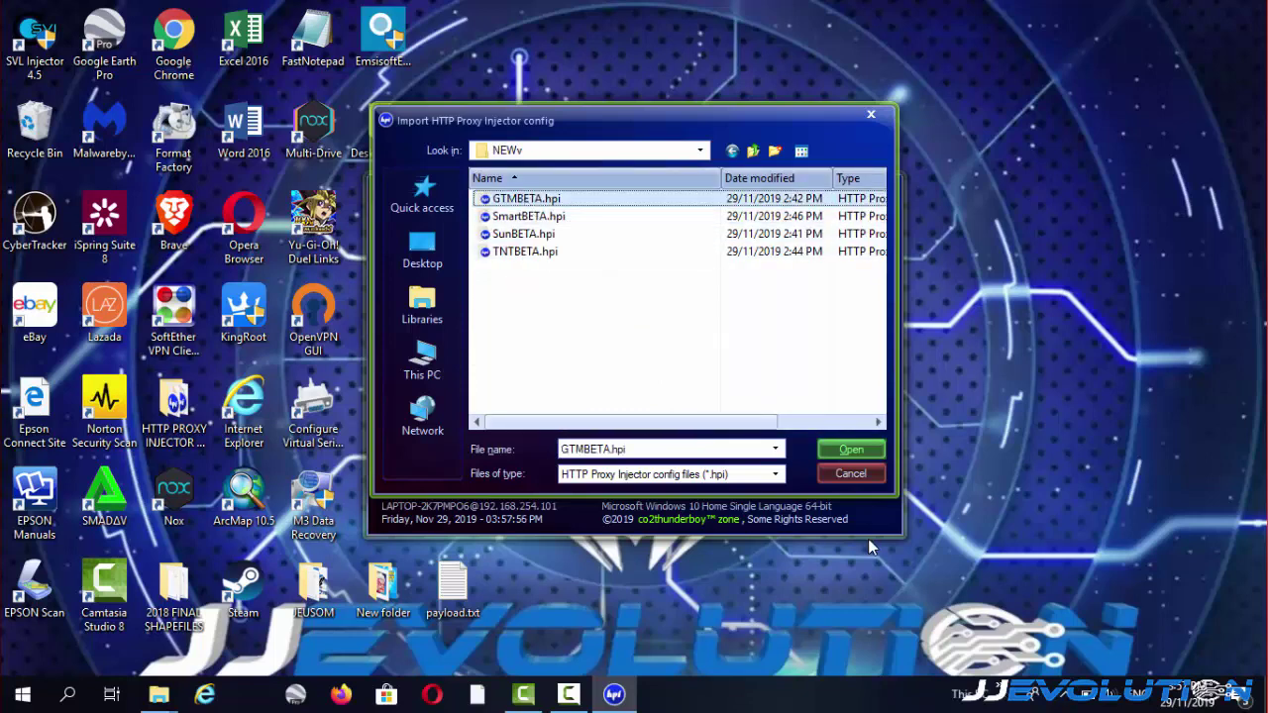
{"action": "left_click", "coordinate": [854, 450]}
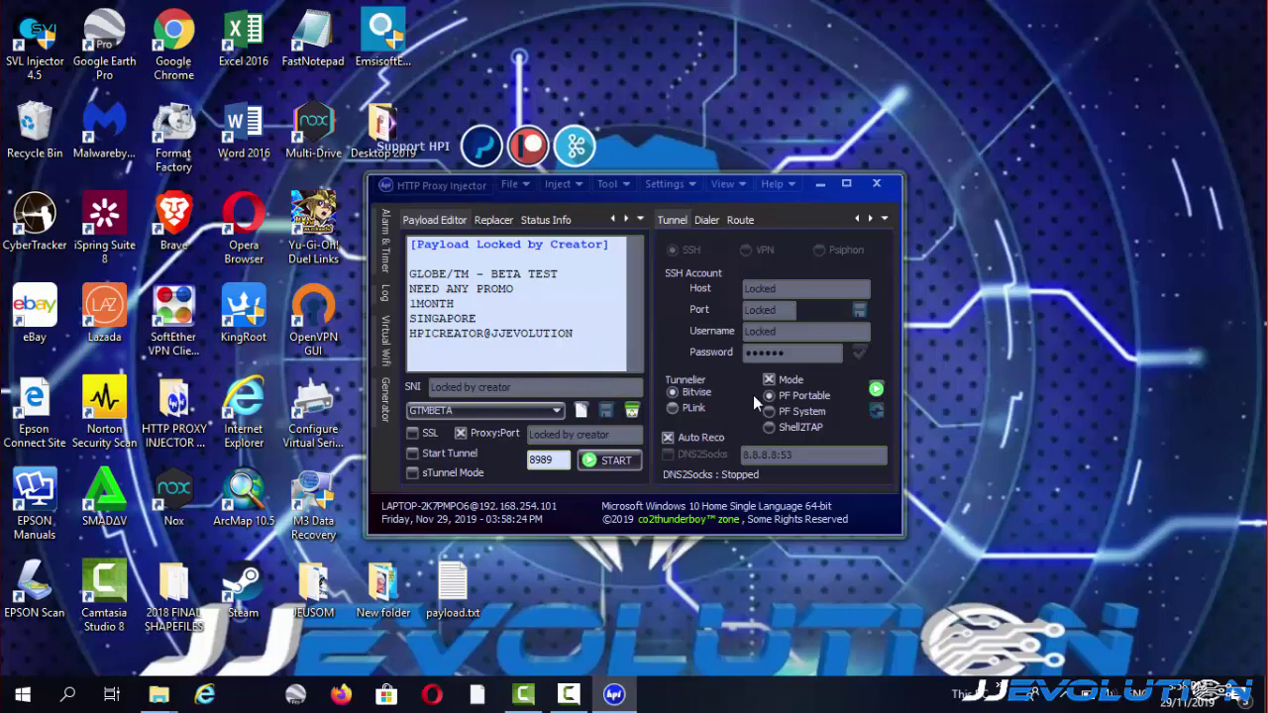
Select Bitvise, start the injector and check the log shows Injector started.
{"action": "left_click", "coordinate": [673, 393]}
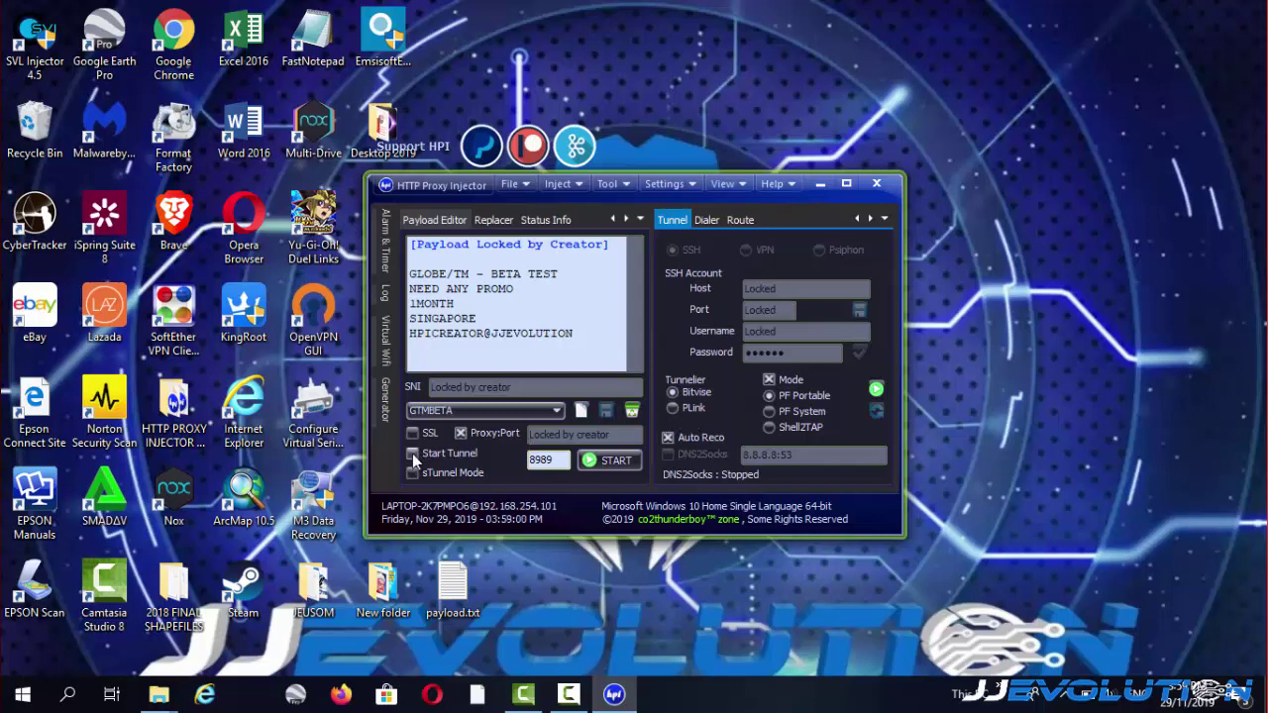
{"action": "left_click", "coordinate": [598, 461]}
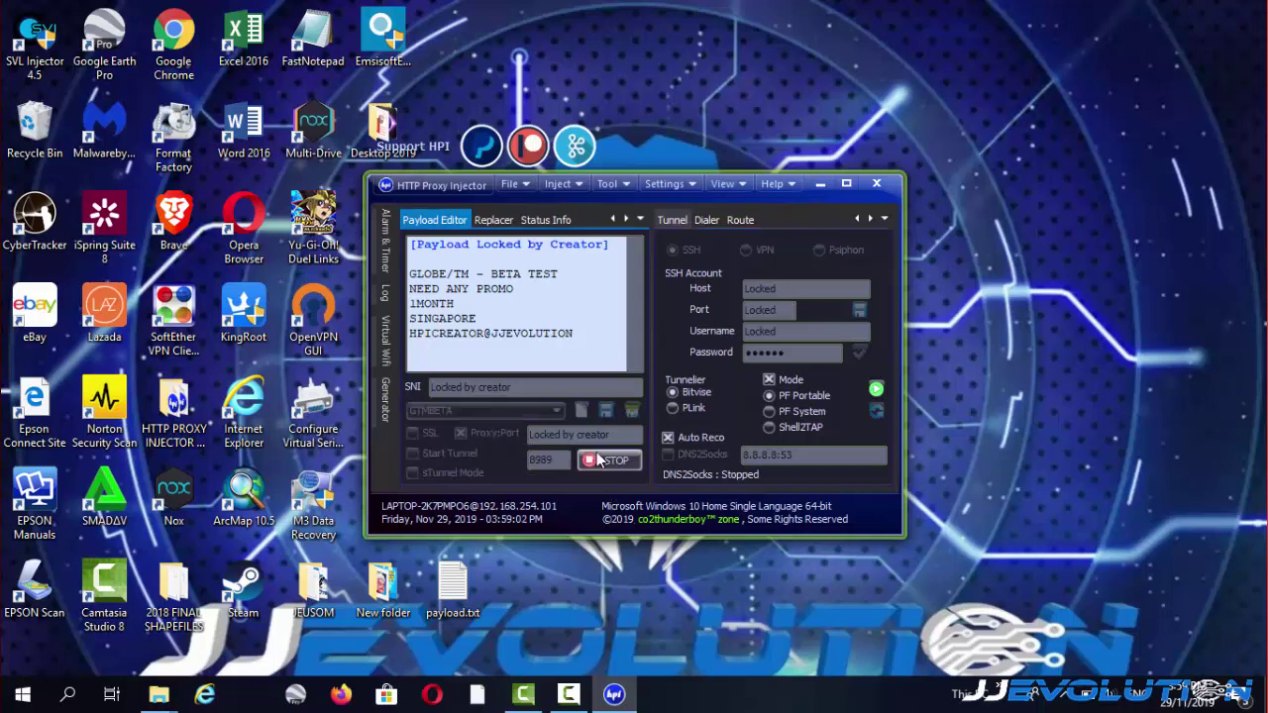
{"action": "left_click", "coordinate": [385, 295]}
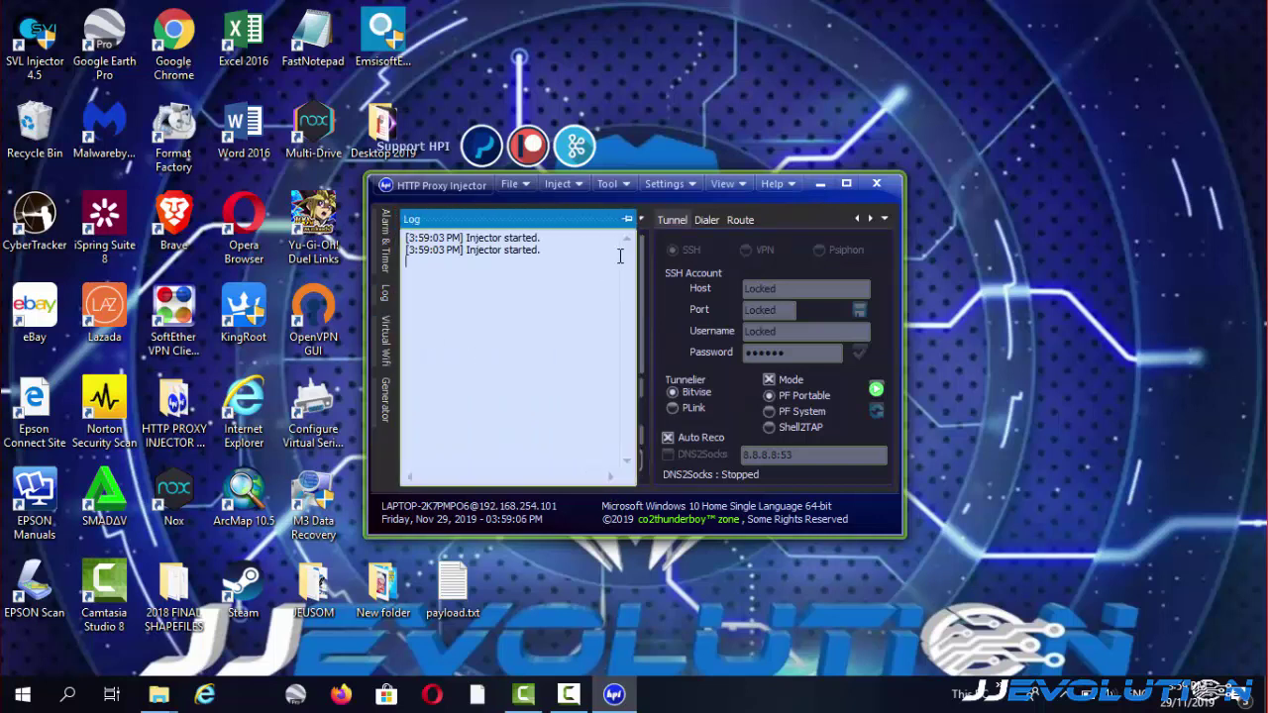
{"action": "left_click", "coordinate": [628, 220]}
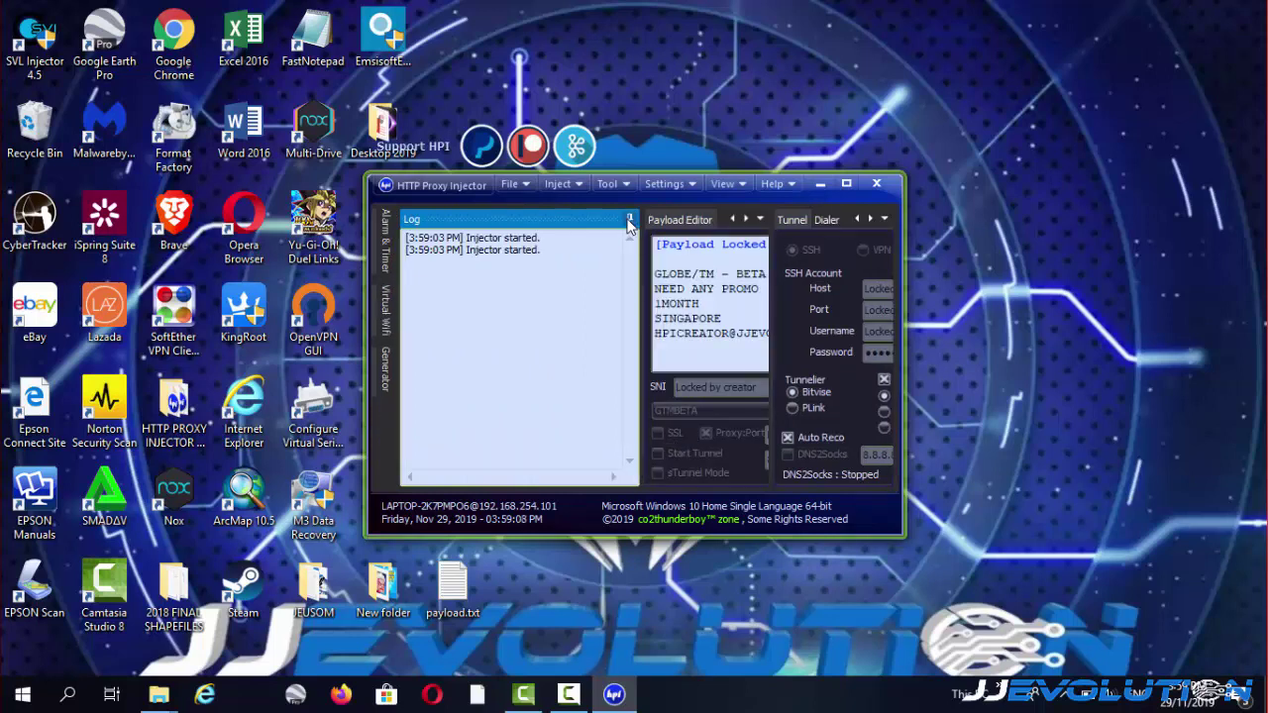
Stop and restart the injector, then decline the Proxifier Portable not-found error.
{"action": "left_click", "coordinate": [594, 462]}
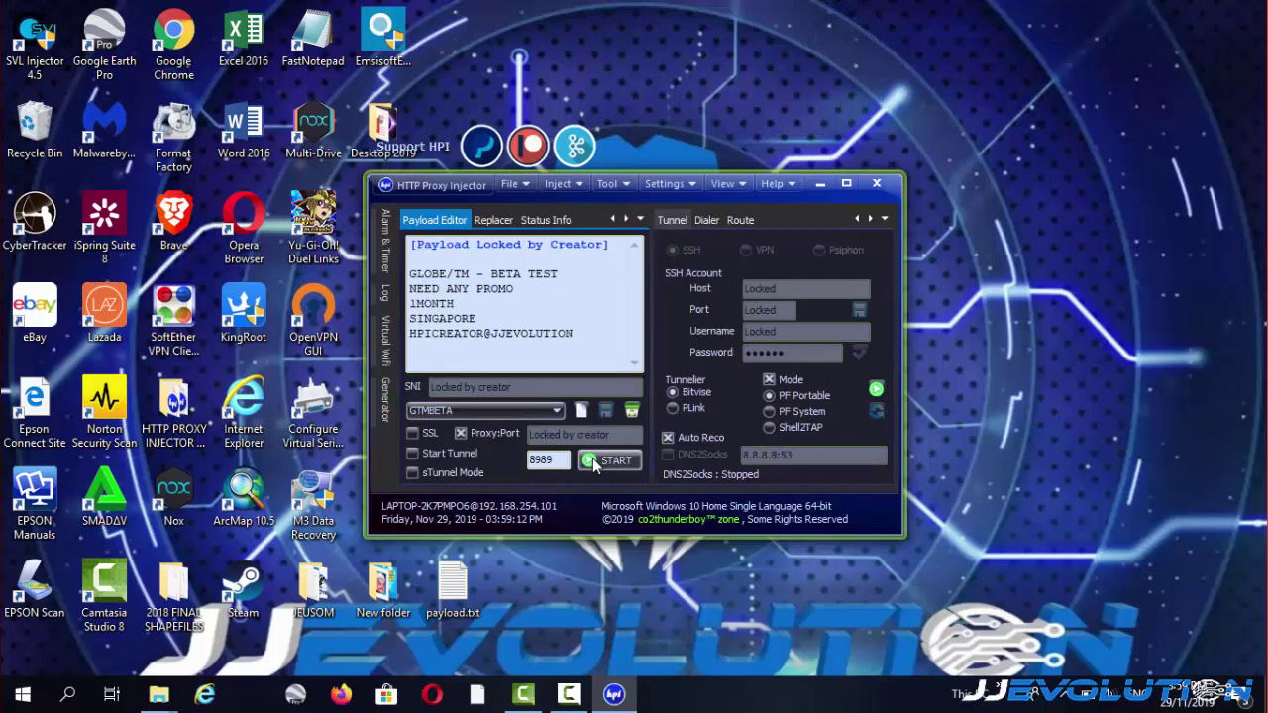
{"action": "left_click", "coordinate": [414, 454]}
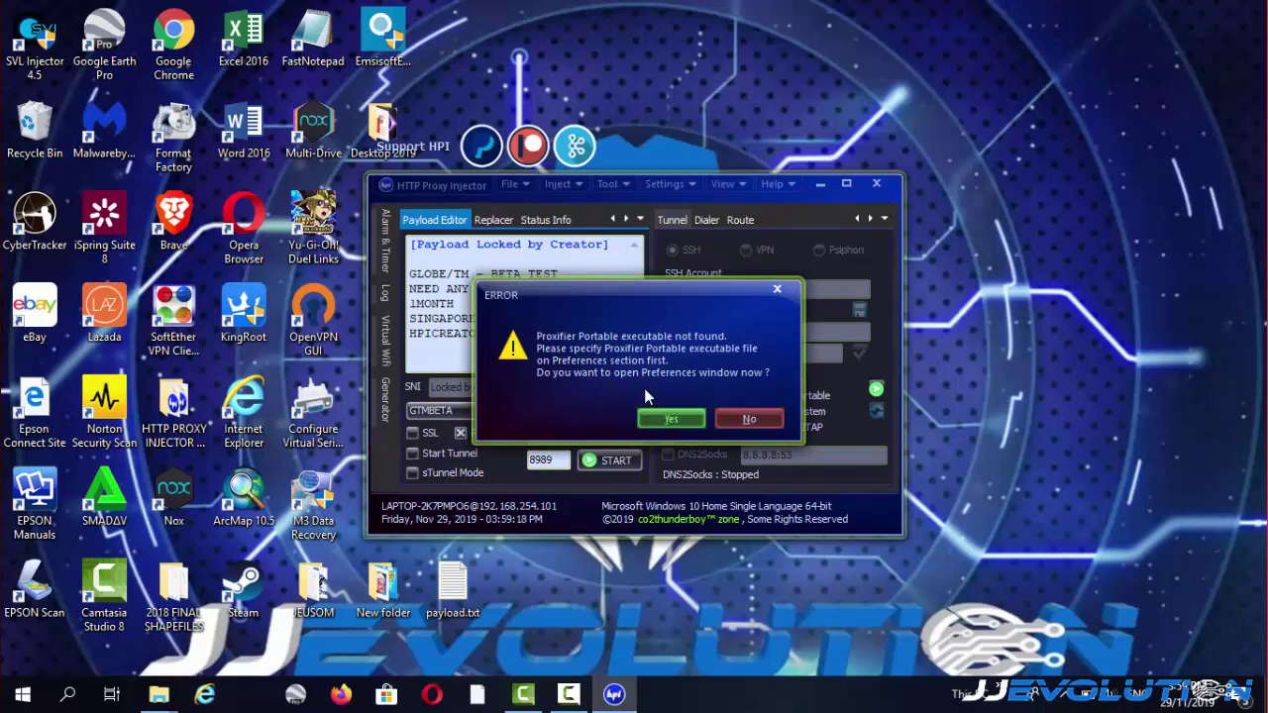
{"action": "left_click", "coordinate": [745, 424]}
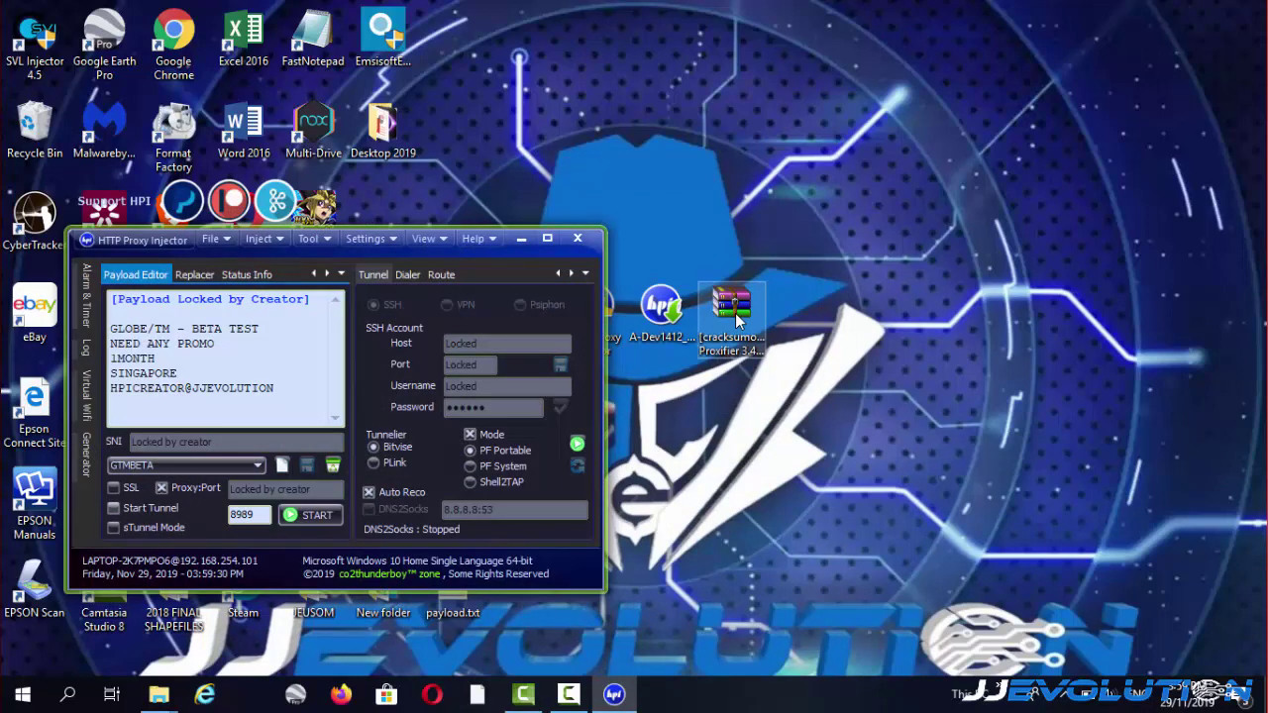
Extract the Proxifier archive and place the Proxifier 3.42 folder on the desktop's right side.
{"action": "right_click", "coordinate": [735, 313]}
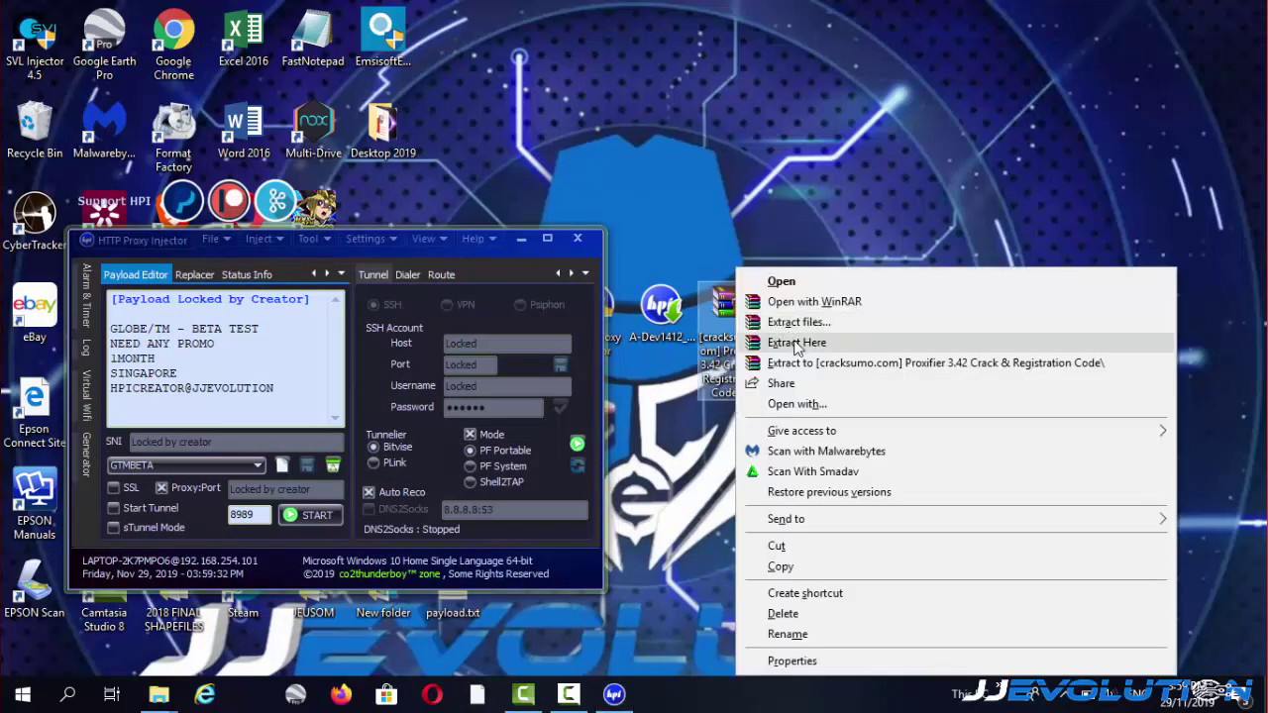
{"action": "left_click", "coordinate": [795, 343]}
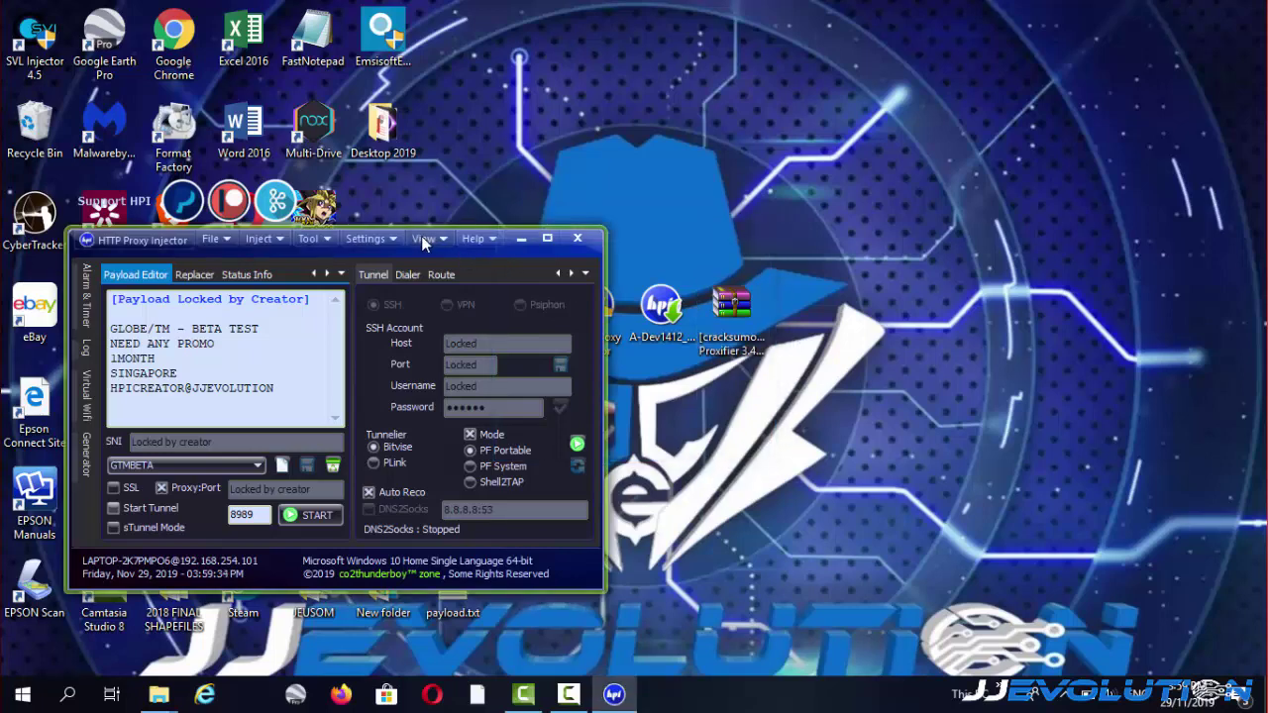
{"action": "left_click_drag", "start_coordinate": [421, 255], "coordinate": [557, 475]}
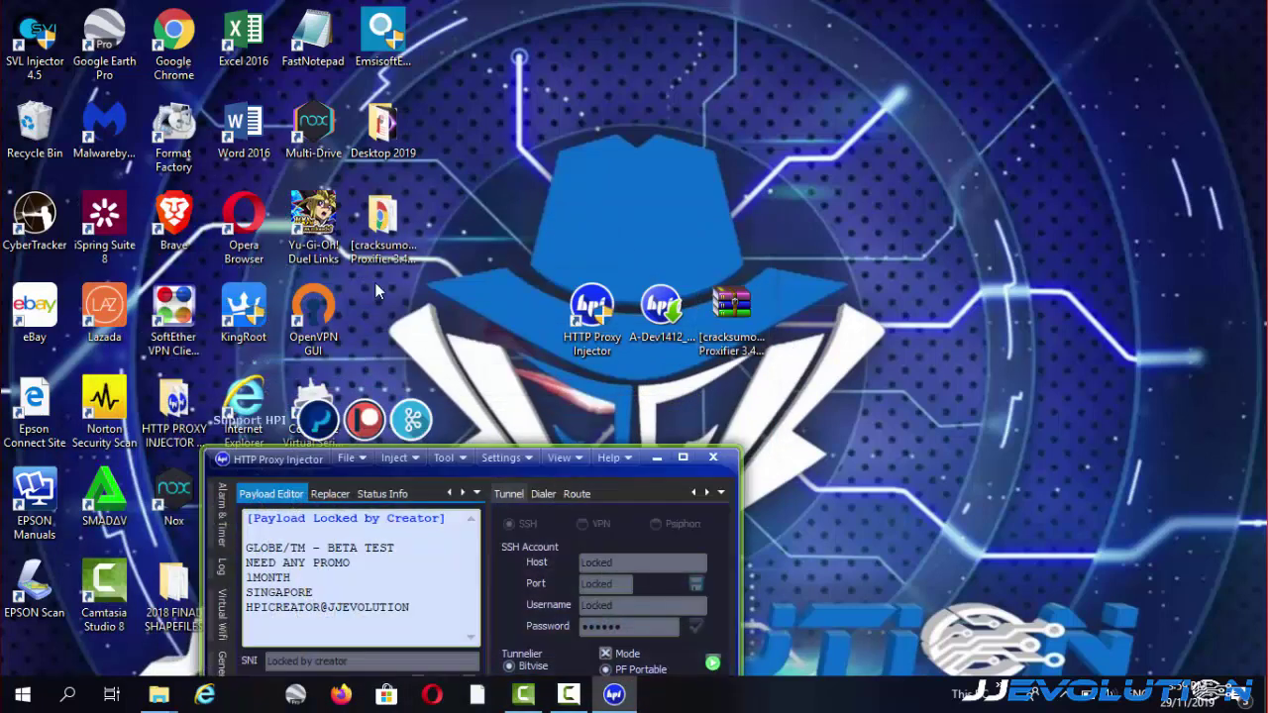
{"action": "left_click_drag", "start_coordinate": [382, 226], "coordinate": [870, 238]}
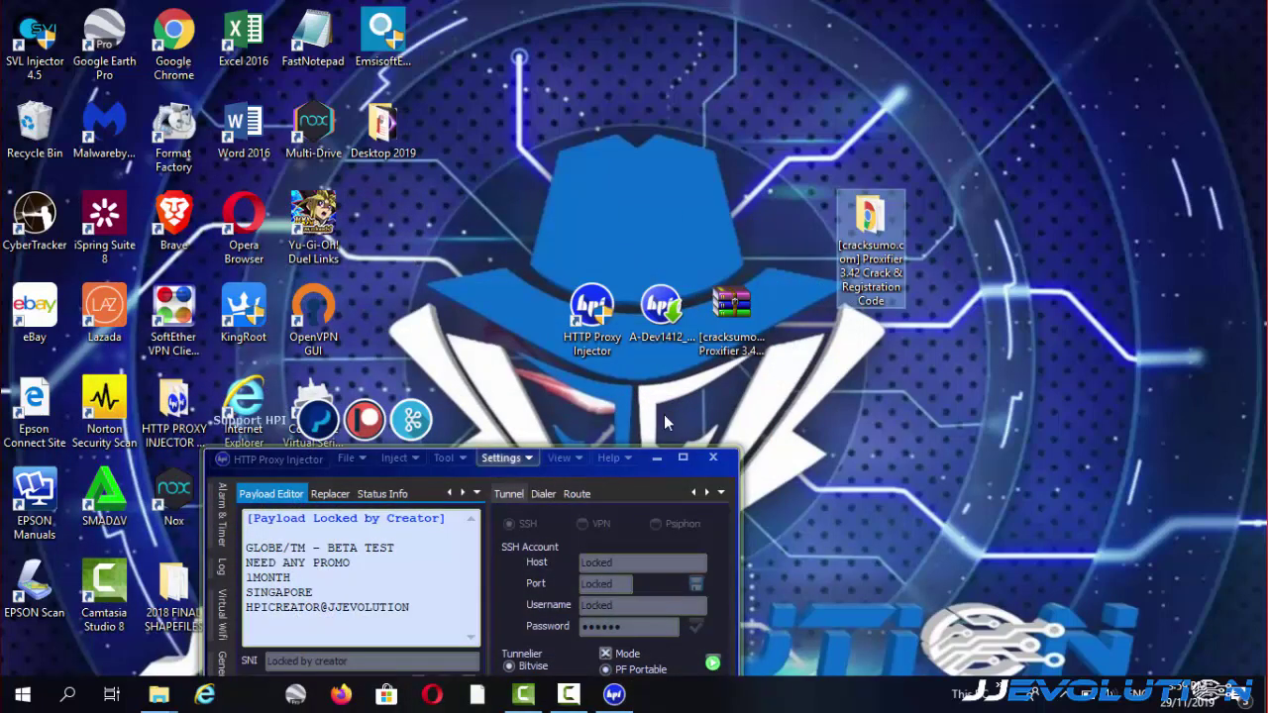
{"action": "left_click_drag", "start_coordinate": [536, 471], "coordinate": [501, 181]}
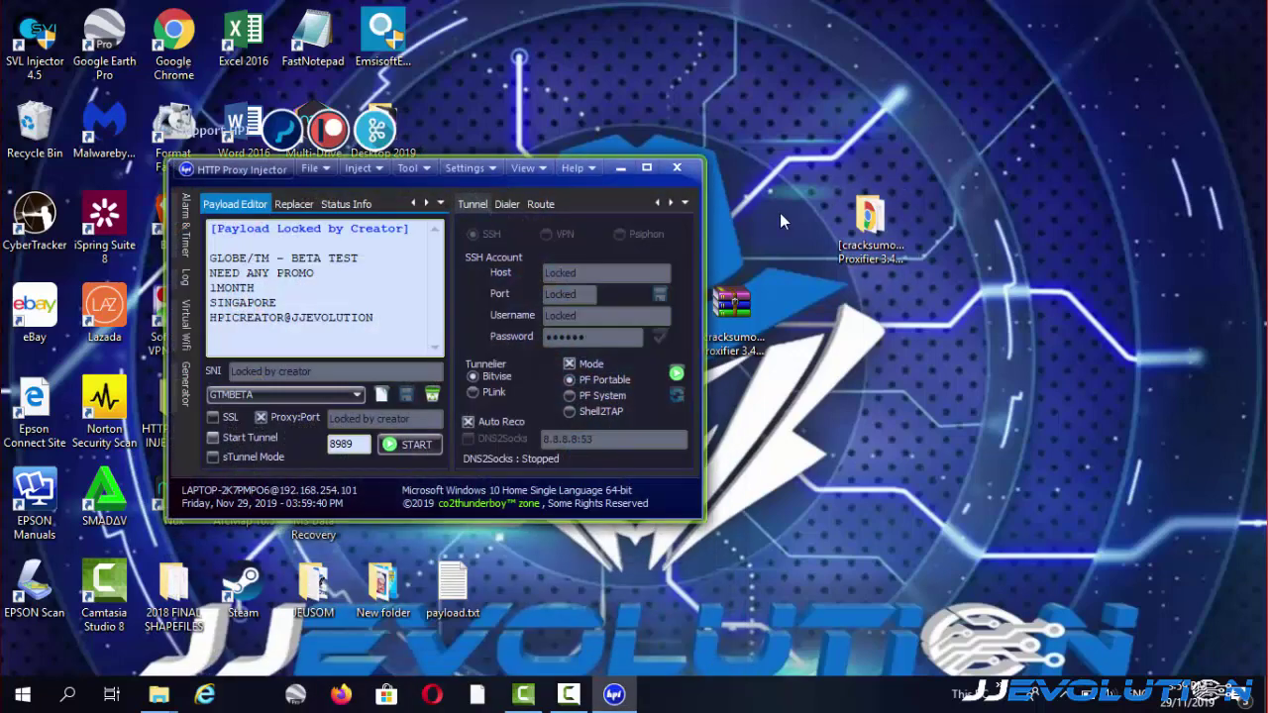
Open the Proxifier crack folder and read Instructions.txt and Registration Code.txt.
{"action": "double_click", "coordinate": [870, 236]}
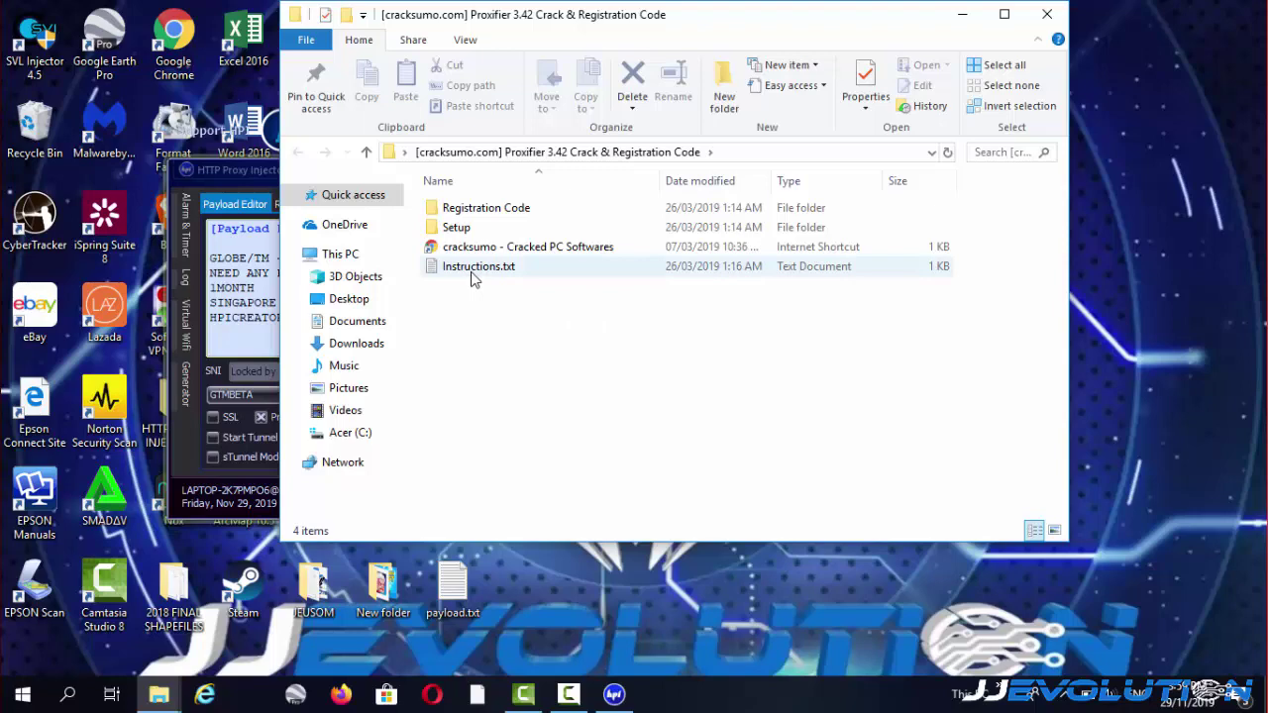
{"action": "double_click", "coordinate": [472, 277]}
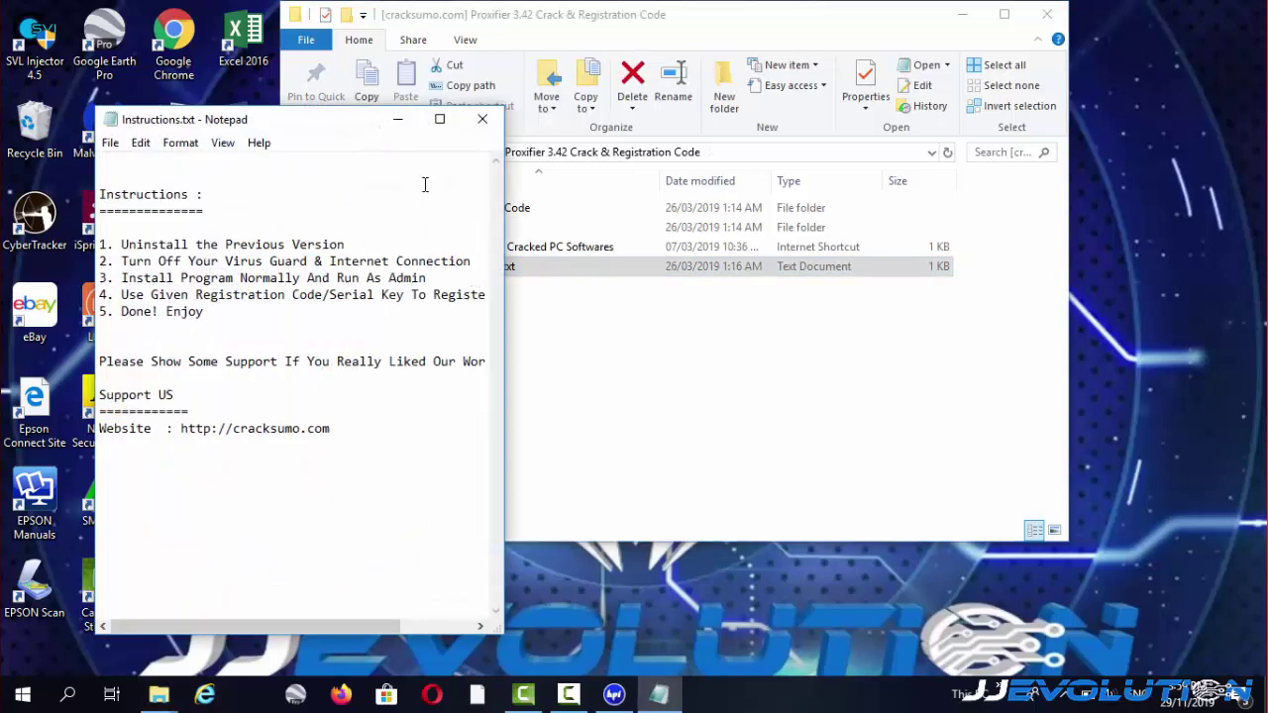
{"action": "left_click", "coordinate": [483, 119]}
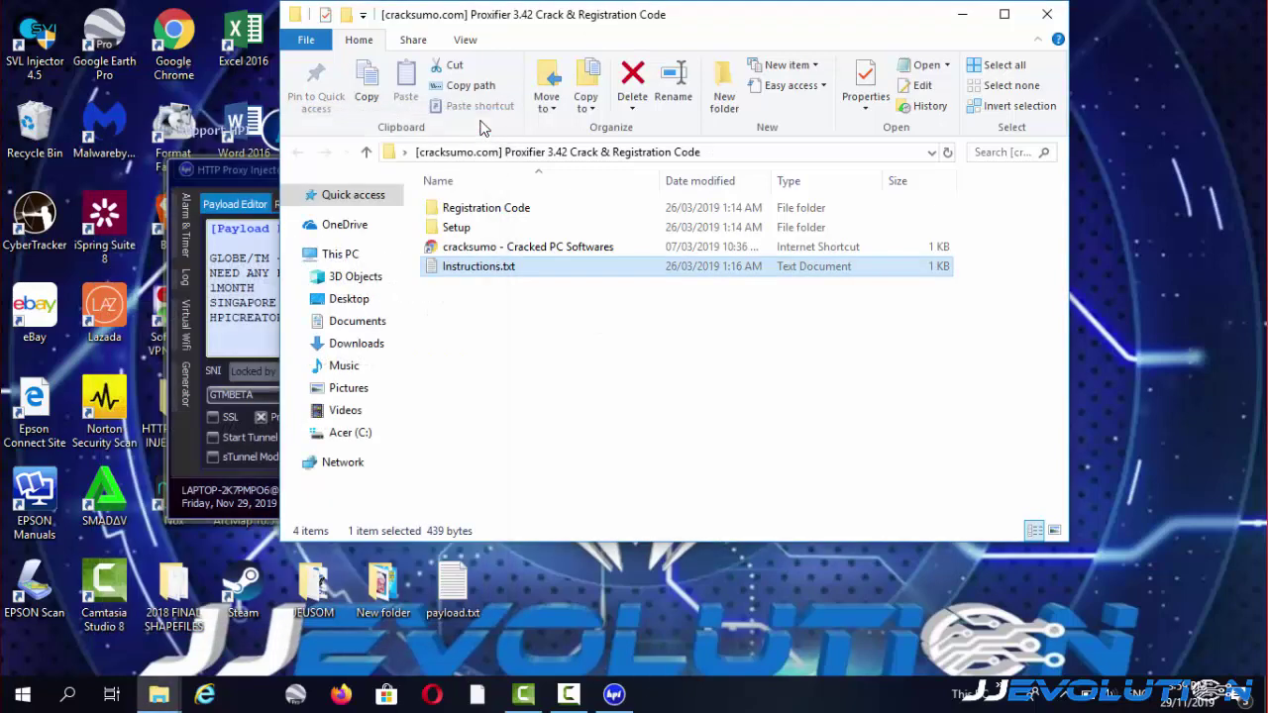
{"action": "double_click", "coordinate": [477, 211]}
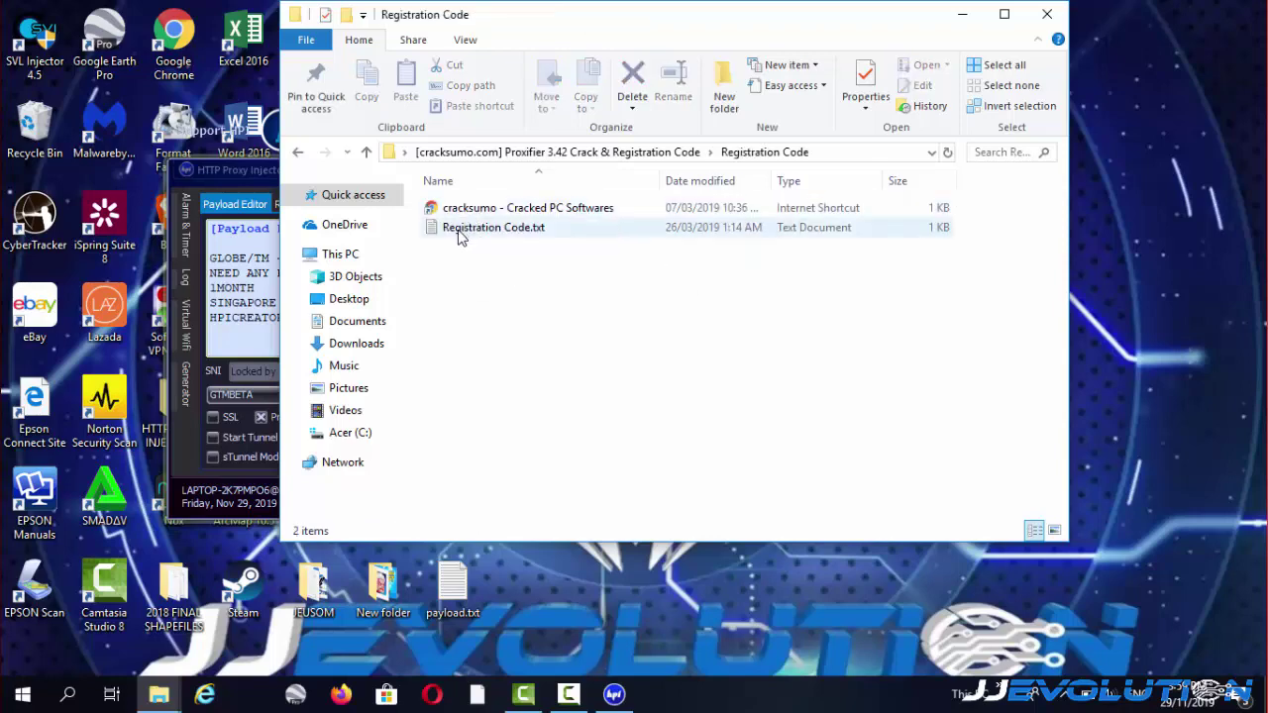
{"action": "double_click", "coordinate": [458, 230]}
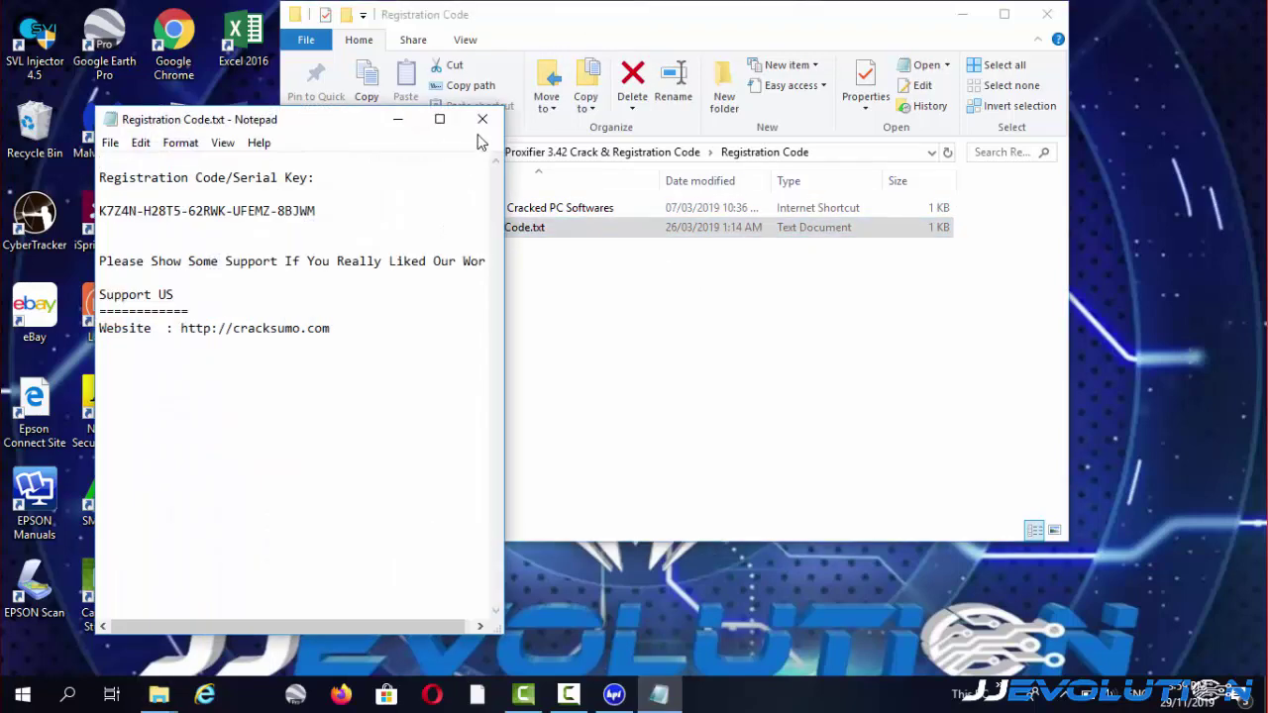
{"action": "left_click", "coordinate": [485, 123]}
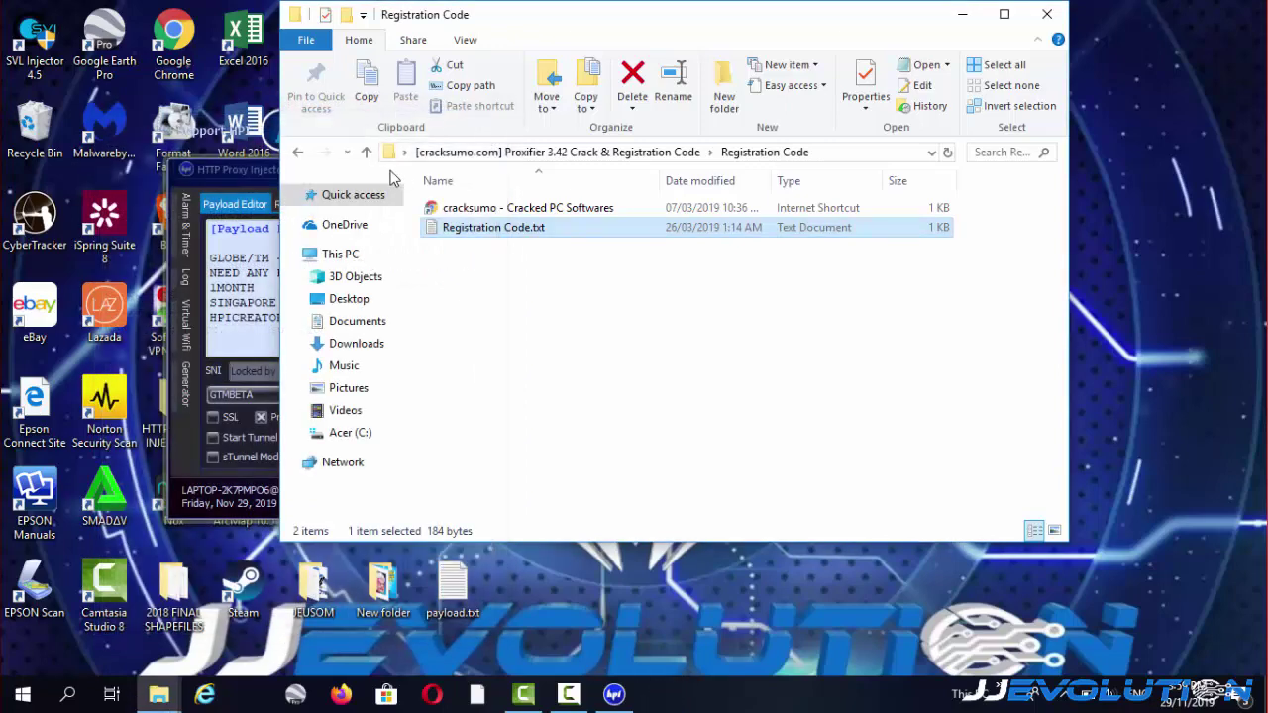
Run Proxifier 3.42 Setup.exe from the Setup folder.
{"action": "left_click", "coordinate": [366, 153]}
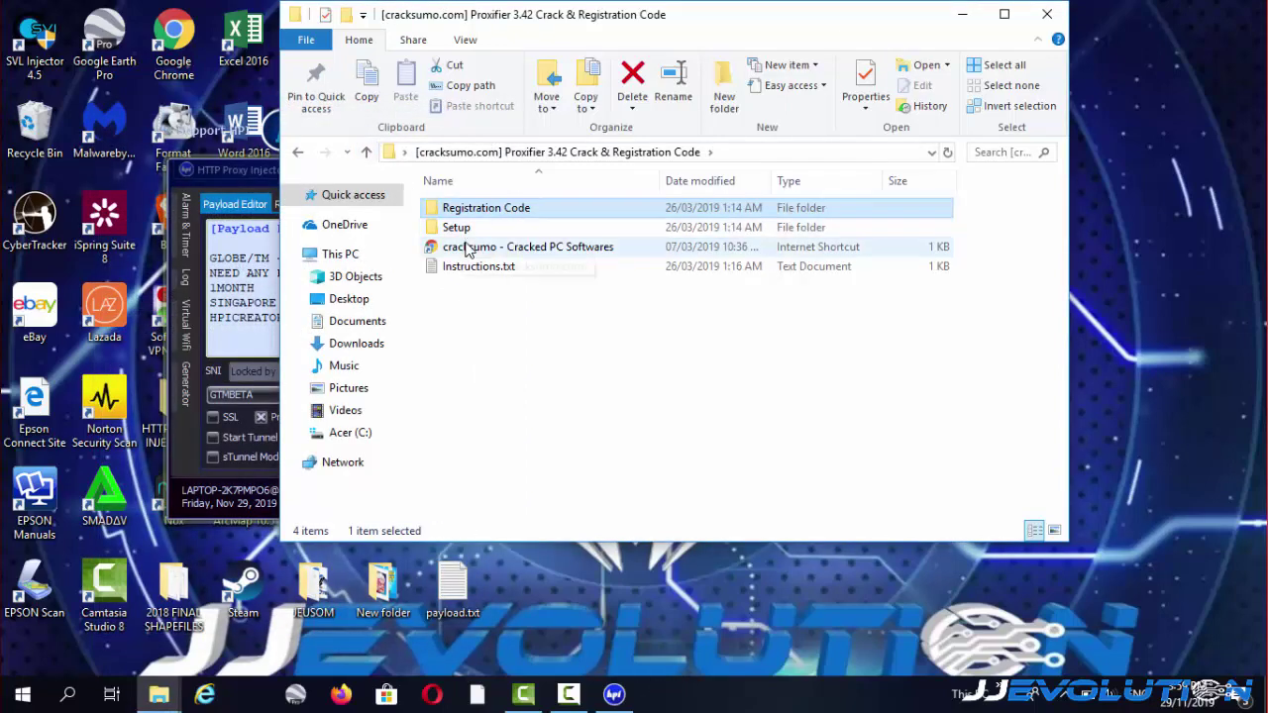
{"action": "left_click", "coordinate": [464, 231]}
{"action": "double_click", "coordinate": [464, 228]}
{"action": "double_click", "coordinate": [476, 230]}
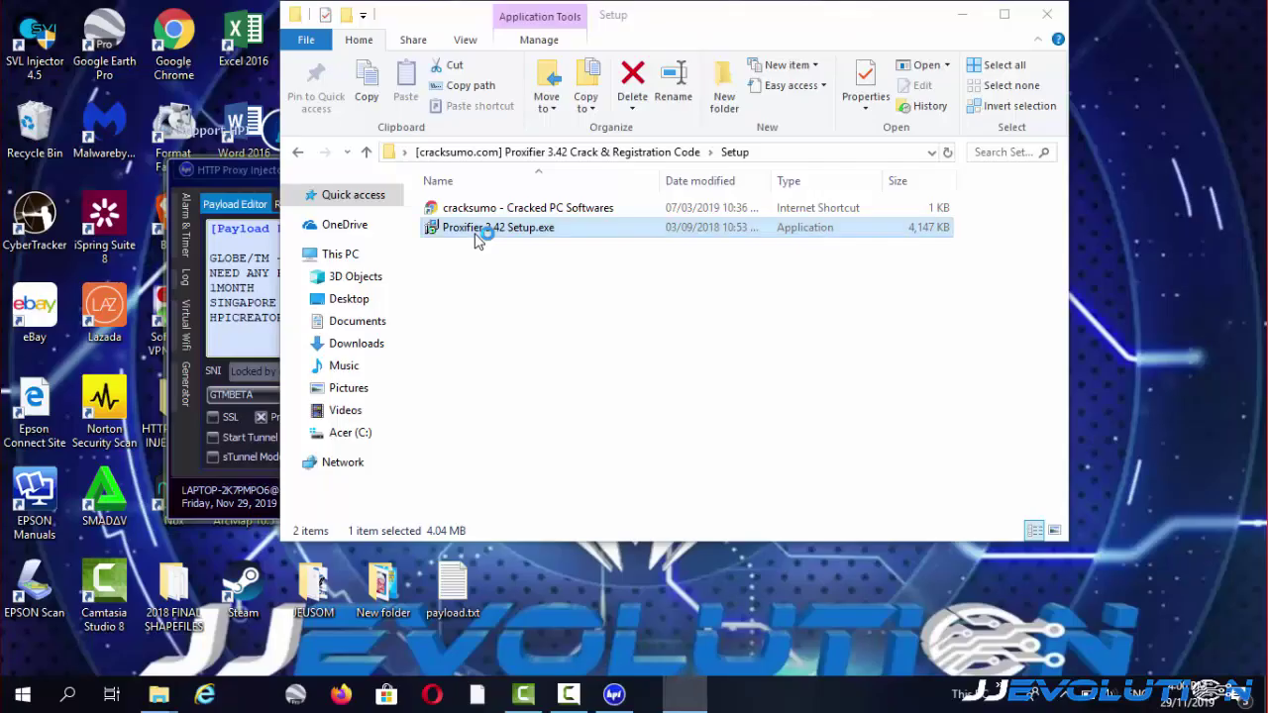
Install Proxifier with the licence accepted, default location and folder, and a desktop shortcut.
{"action": "left_click", "coordinate": [740, 495]}
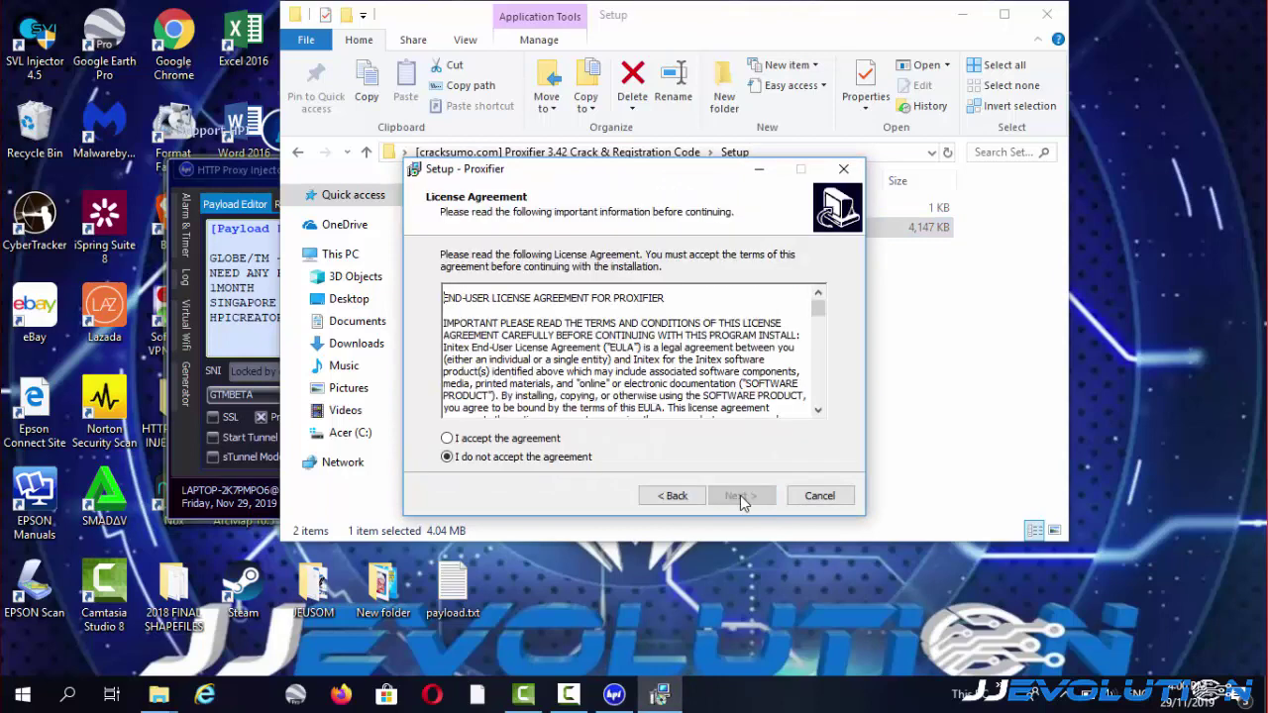
{"action": "left_click", "coordinate": [448, 439]}
{"action": "left_click", "coordinate": [733, 501]}
{"action": "left_click", "coordinate": [733, 502]}
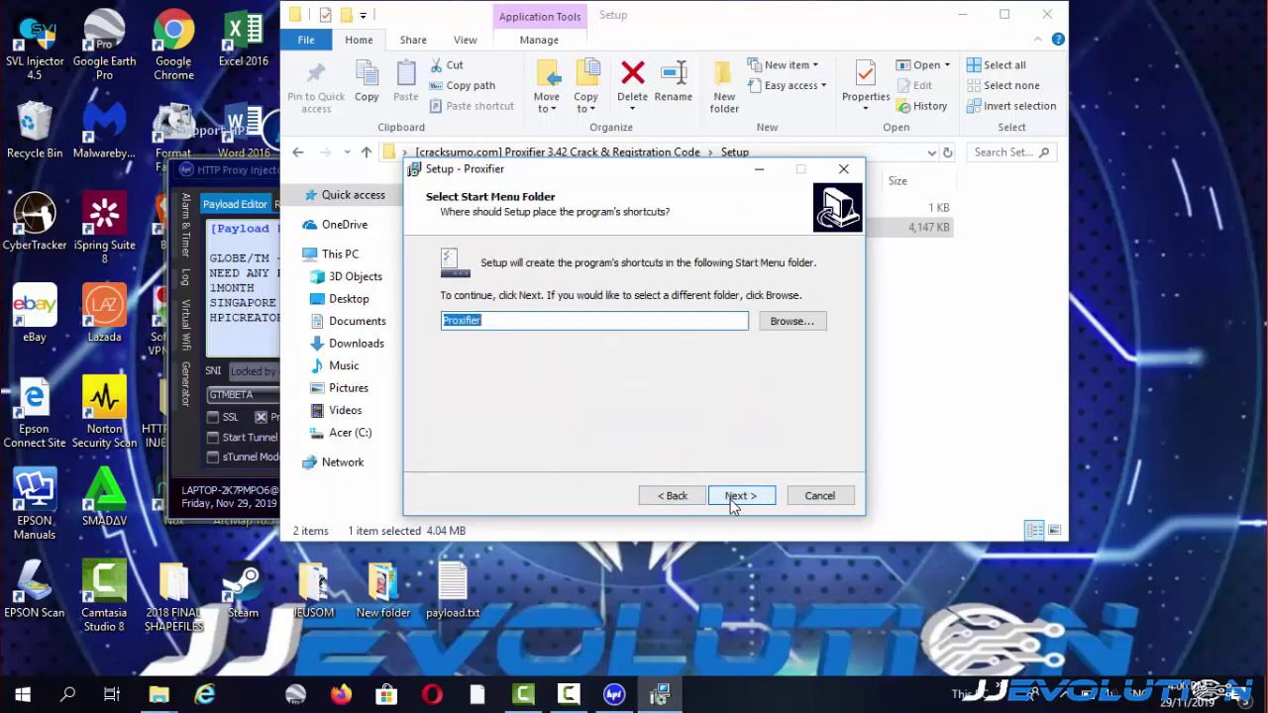
{"action": "left_click", "coordinate": [733, 502]}
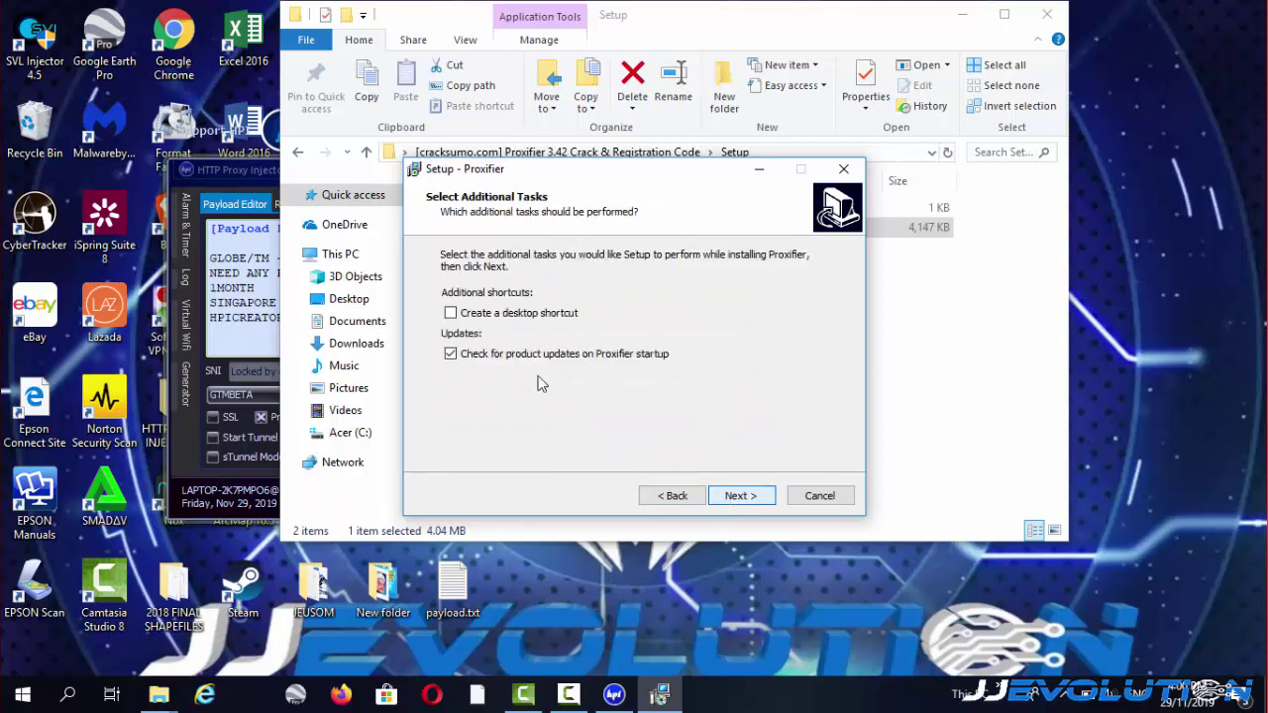
{"action": "left_click", "coordinate": [451, 313]}
{"action": "left_click", "coordinate": [745, 498]}
{"action": "left_click", "coordinate": [746, 497]}
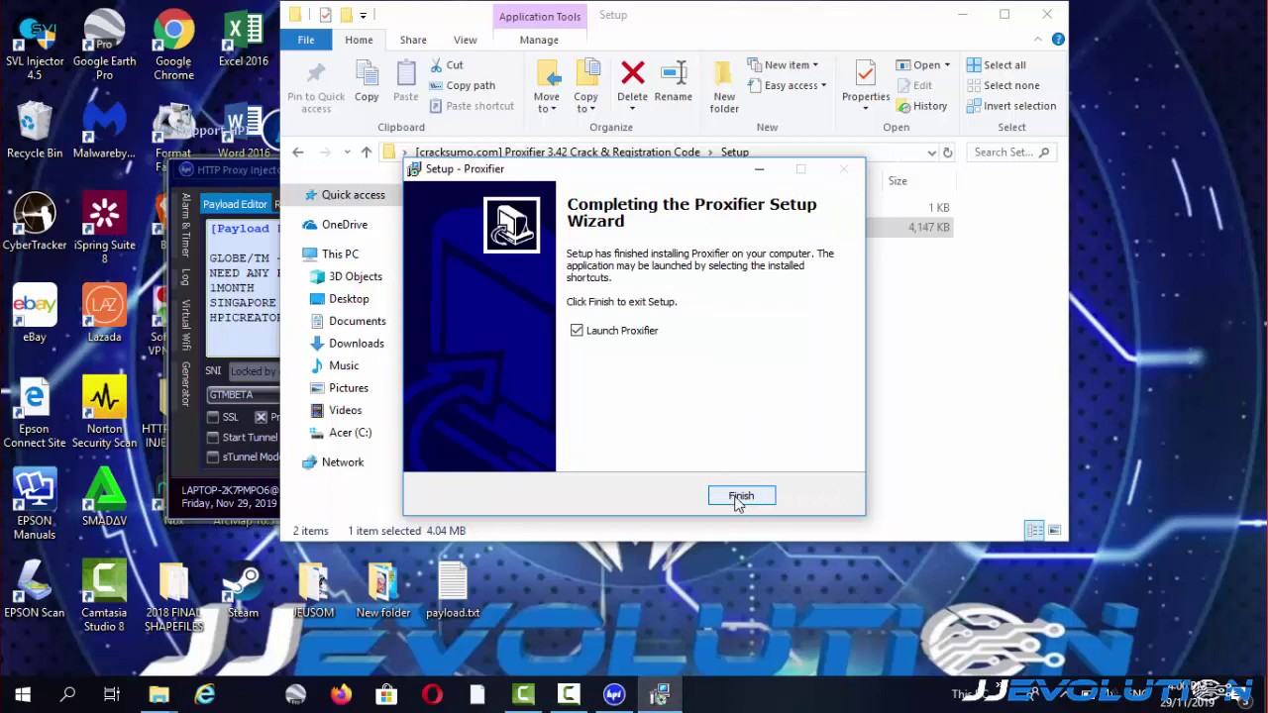
{"action": "left_click", "coordinate": [740, 498]}
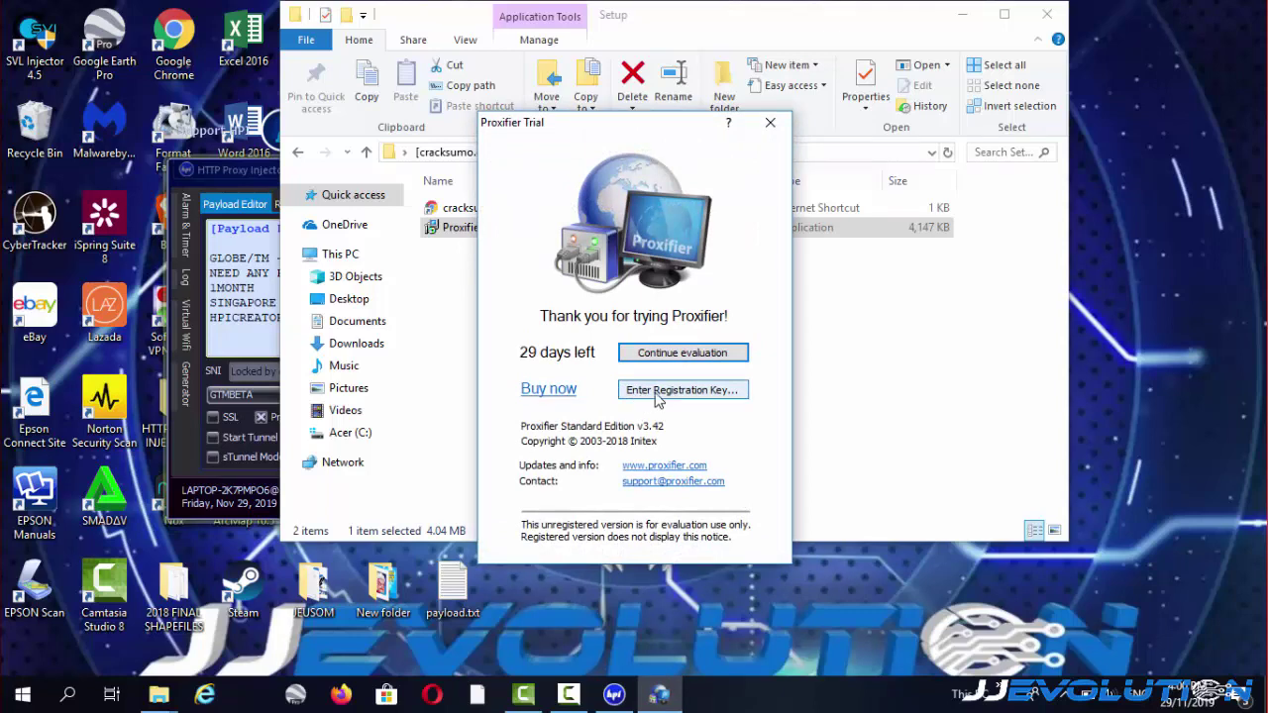
Open Proxifier's registration key form and return File Explorer to the crack folder's top level.
{"action": "left_click", "coordinate": [646, 396]}
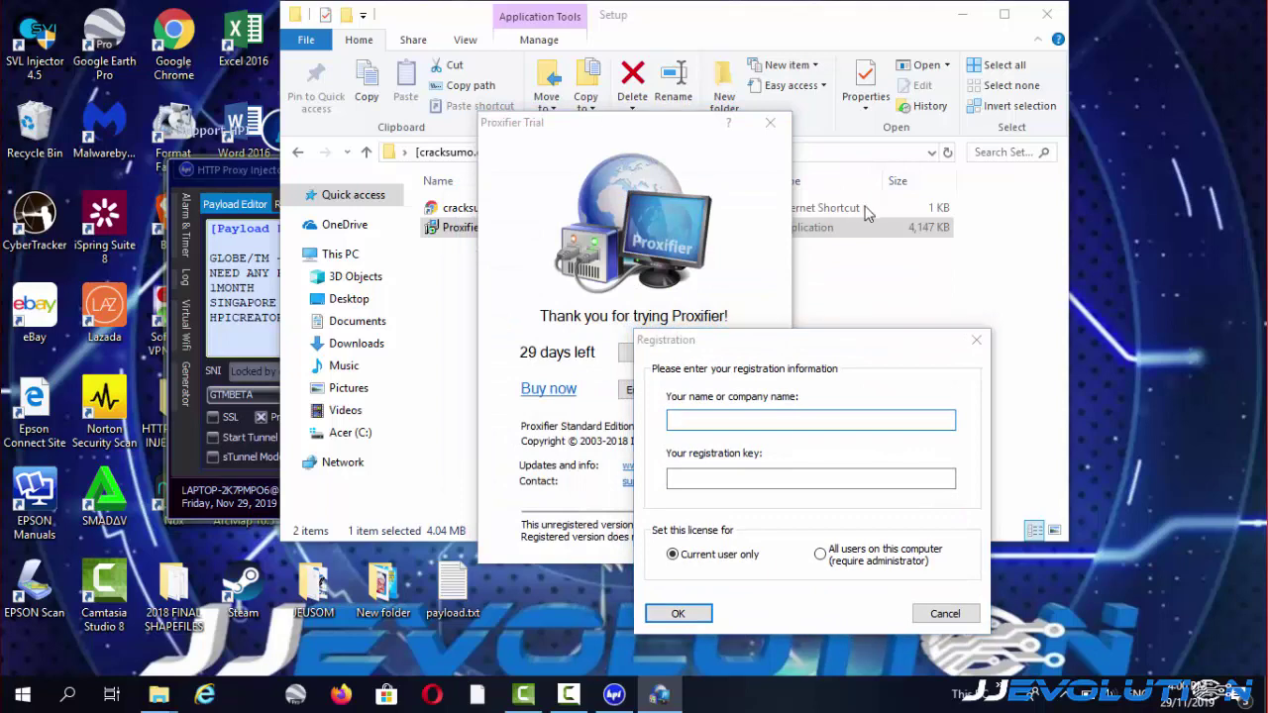
{"action": "left_click", "coordinate": [663, 35]}
{"action": "left_click_drag", "start_coordinate": [662, 35], "coordinate": [447, 64]}
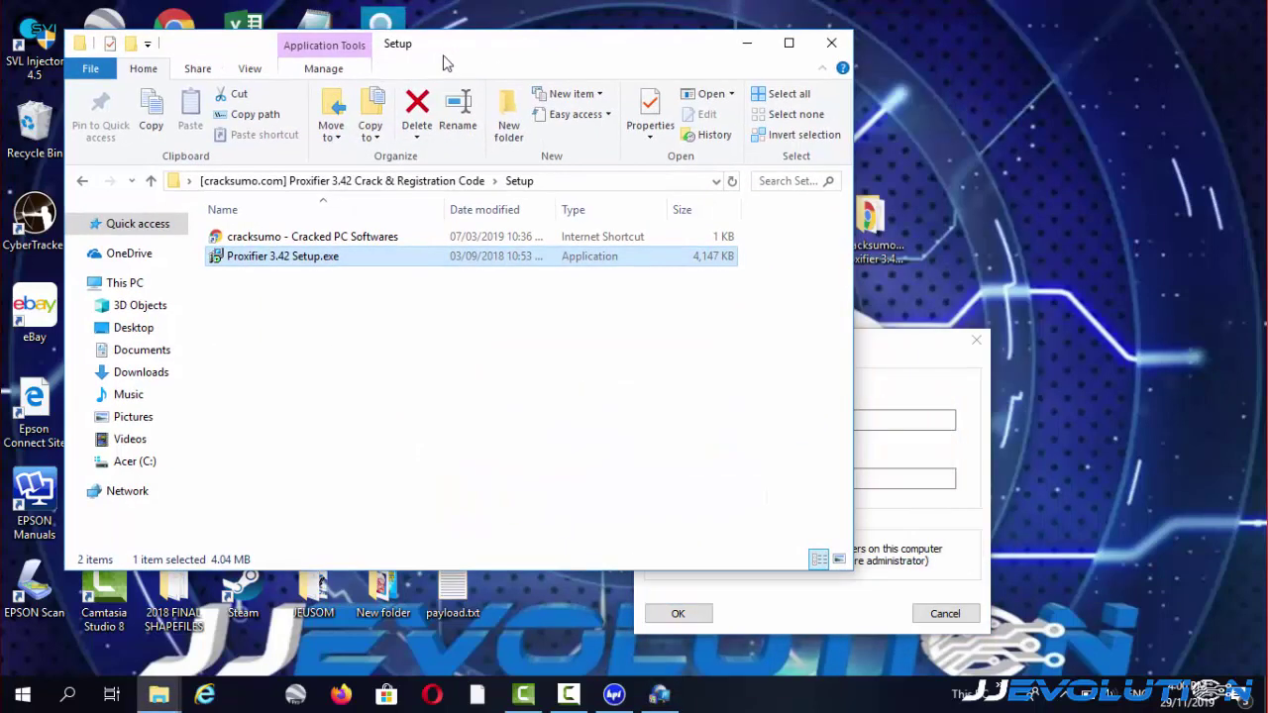
{"action": "left_click", "coordinate": [151, 182]}
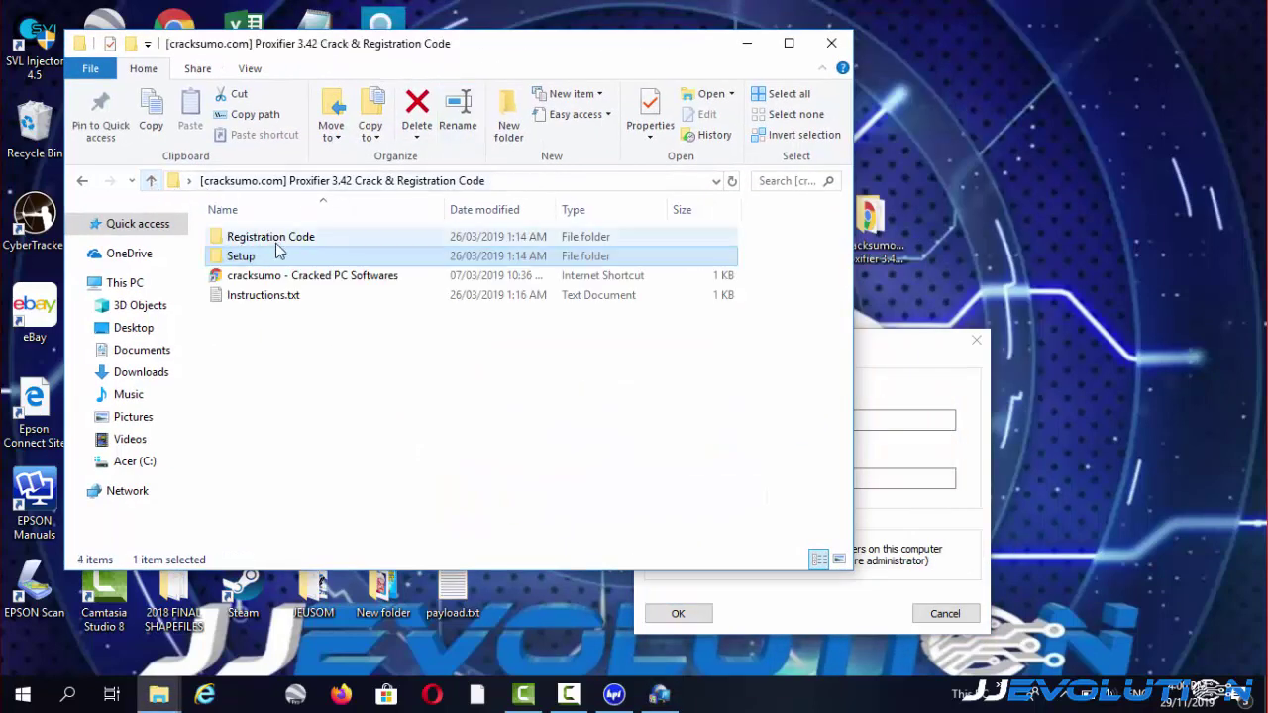
Copy the serial key from Registration Code.txt and bring the Registration dialog forward.
{"action": "double_click", "coordinate": [283, 238]}
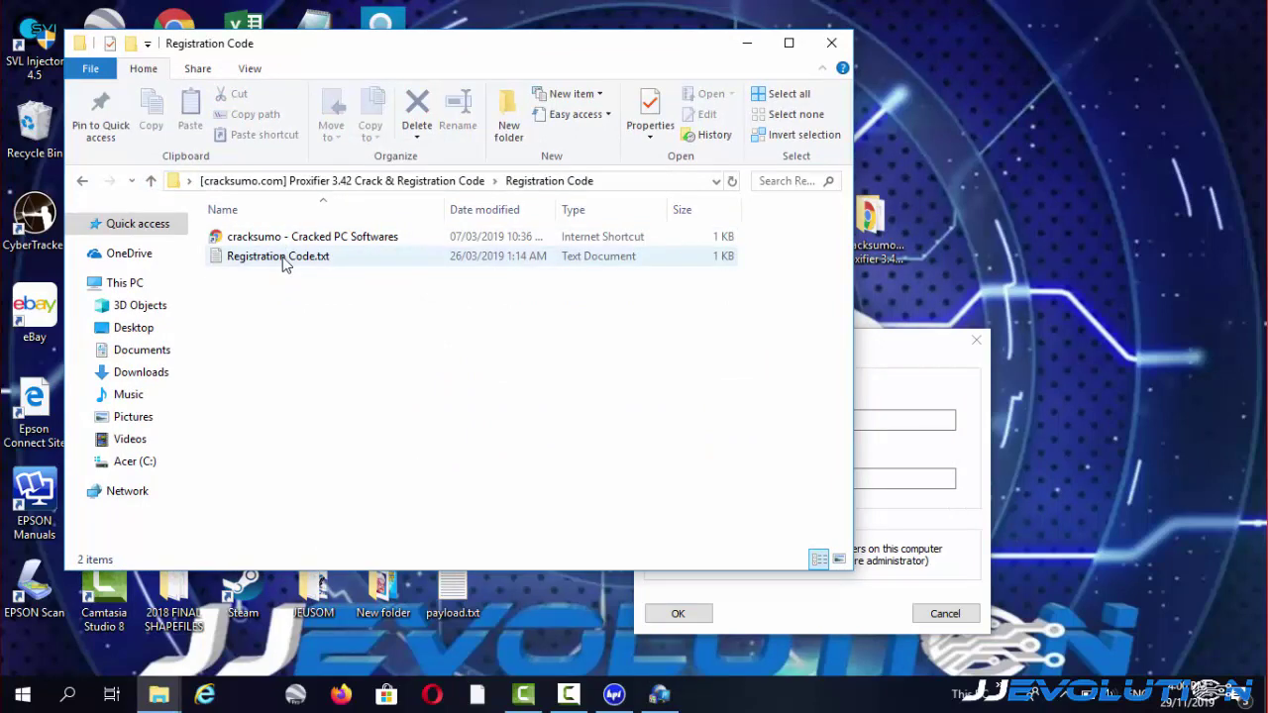
{"action": "double_click", "coordinate": [282, 256]}
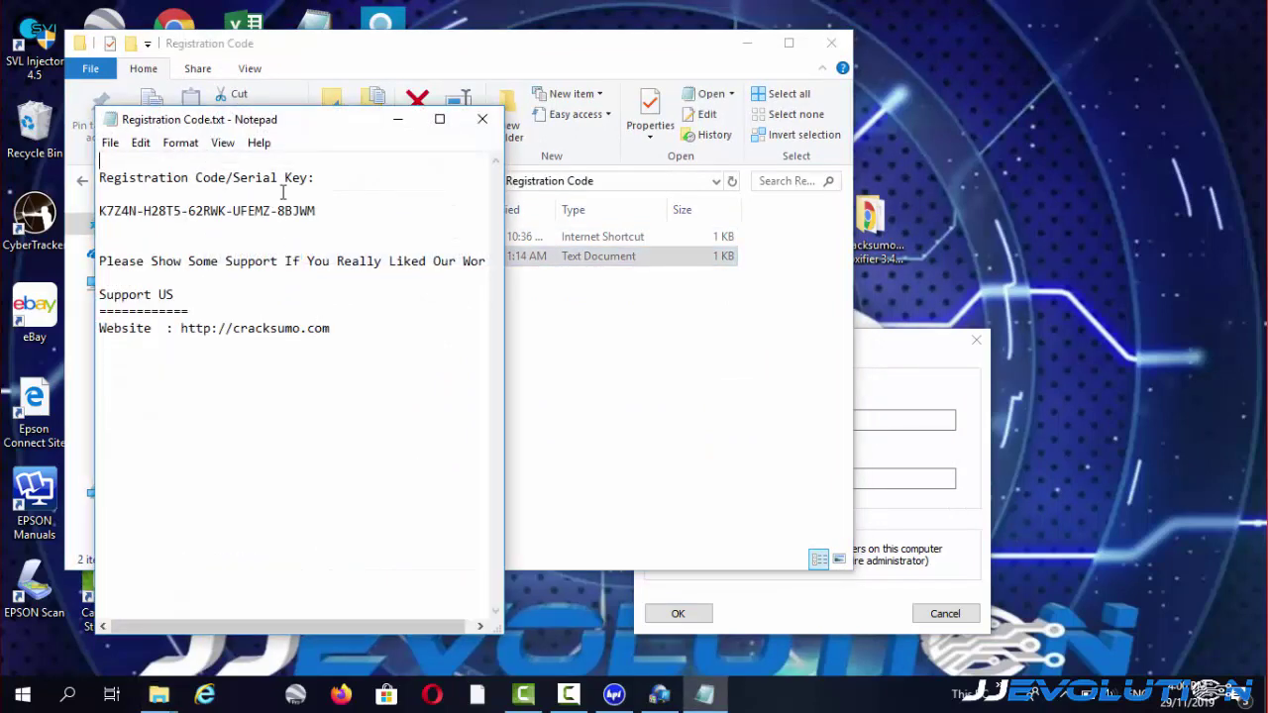
{"action": "left_click_drag", "start_coordinate": [317, 210], "coordinate": [97, 210]}
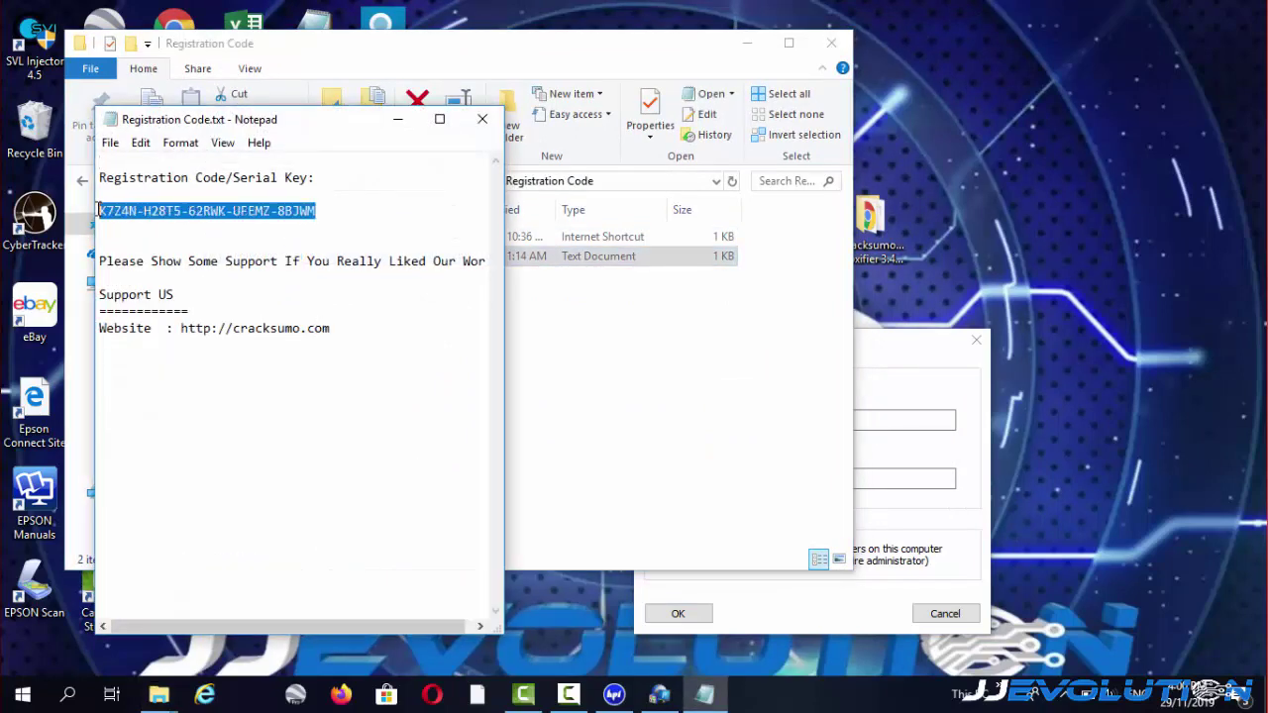
{"action": "right_click", "coordinate": [219, 211]}
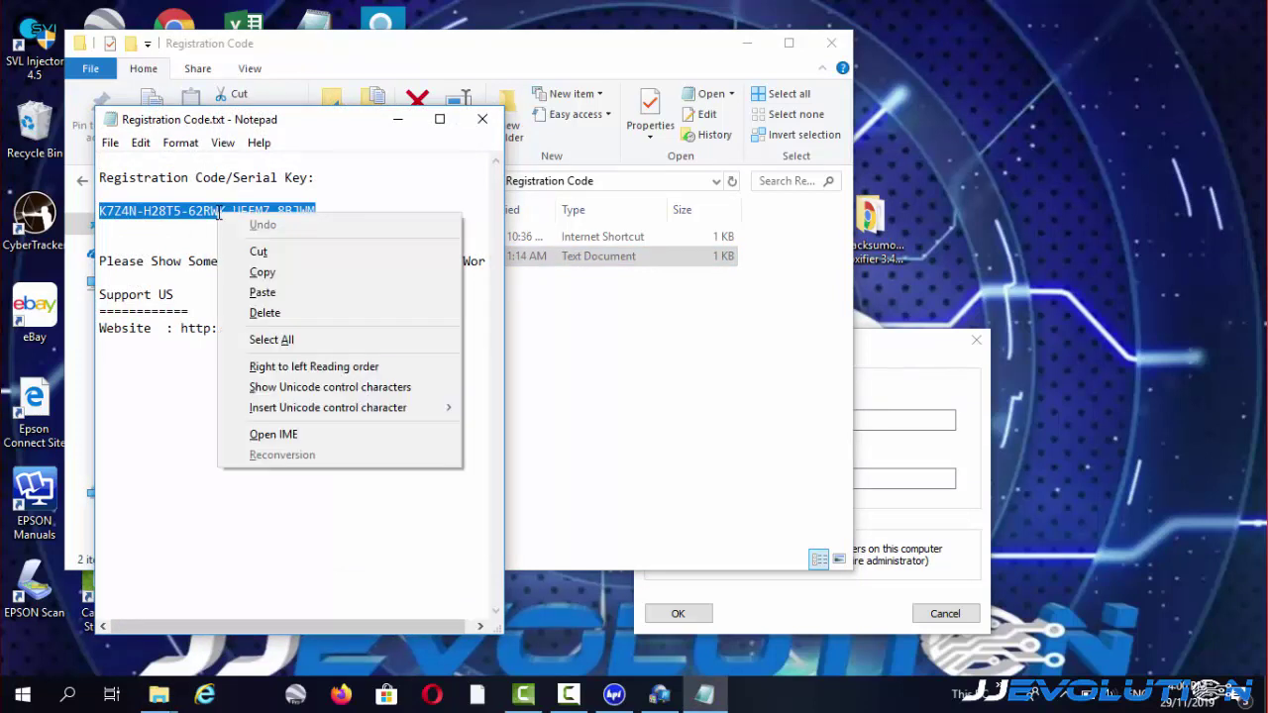
{"action": "left_click", "coordinate": [267, 278]}
{"action": "left_click_drag", "start_coordinate": [888, 339], "coordinate": [858, 242]}
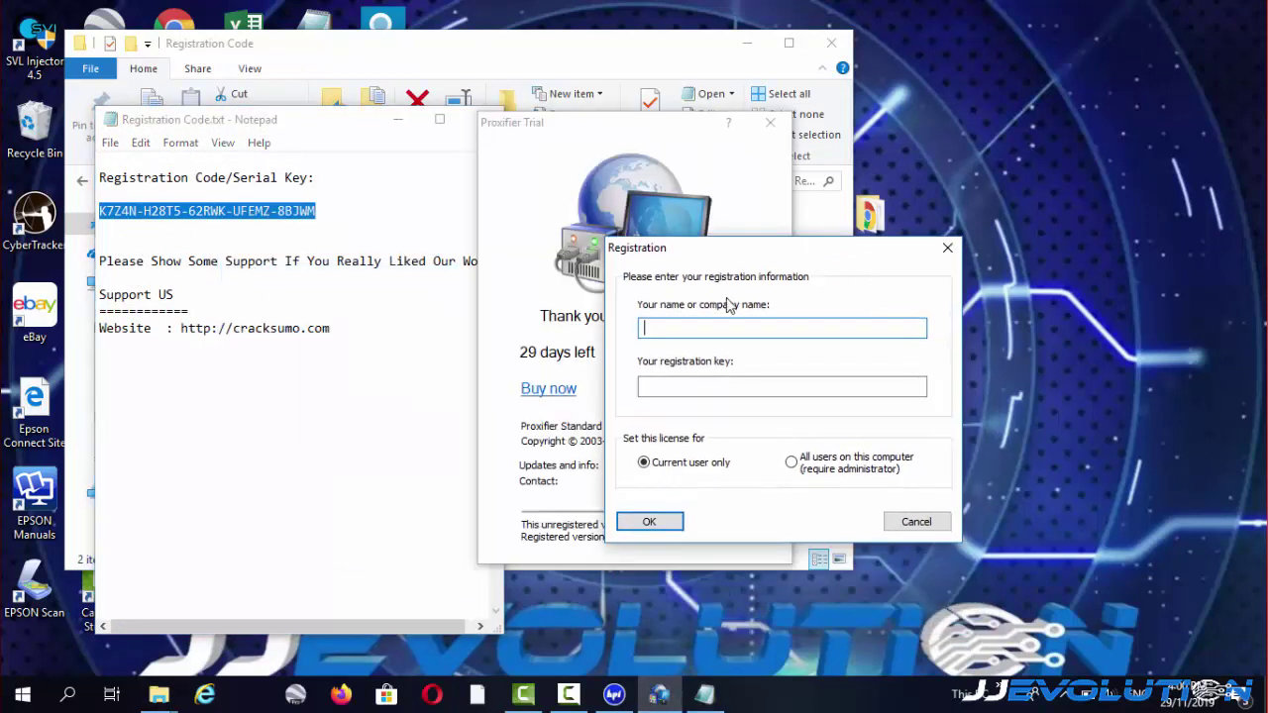
Paste the copied serial key into the registration key field.
{"action": "left_click", "coordinate": [660, 390]}
{"action": "right_click", "coordinate": [658, 389]}
{"action": "left_click", "coordinate": [711, 470]}
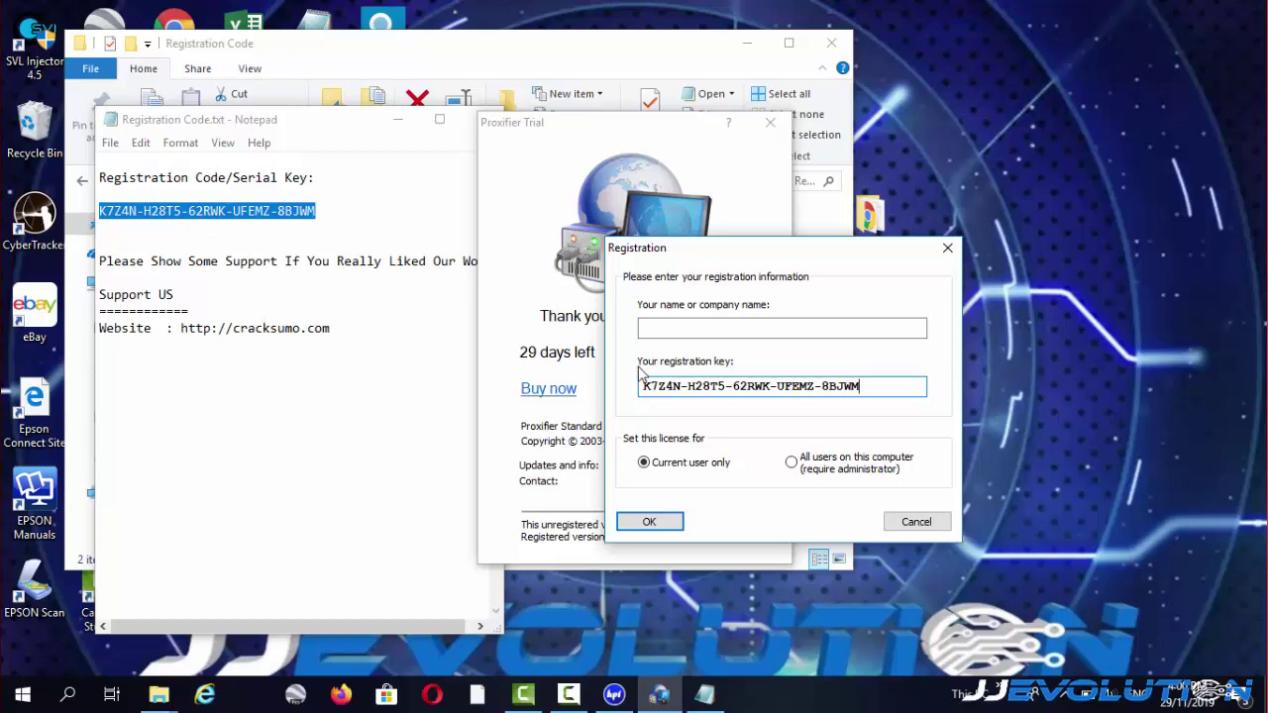
Enter the registrant name, submit, and acknowledge the successful registration message.
{"action": "left_click", "coordinate": [655, 327]}
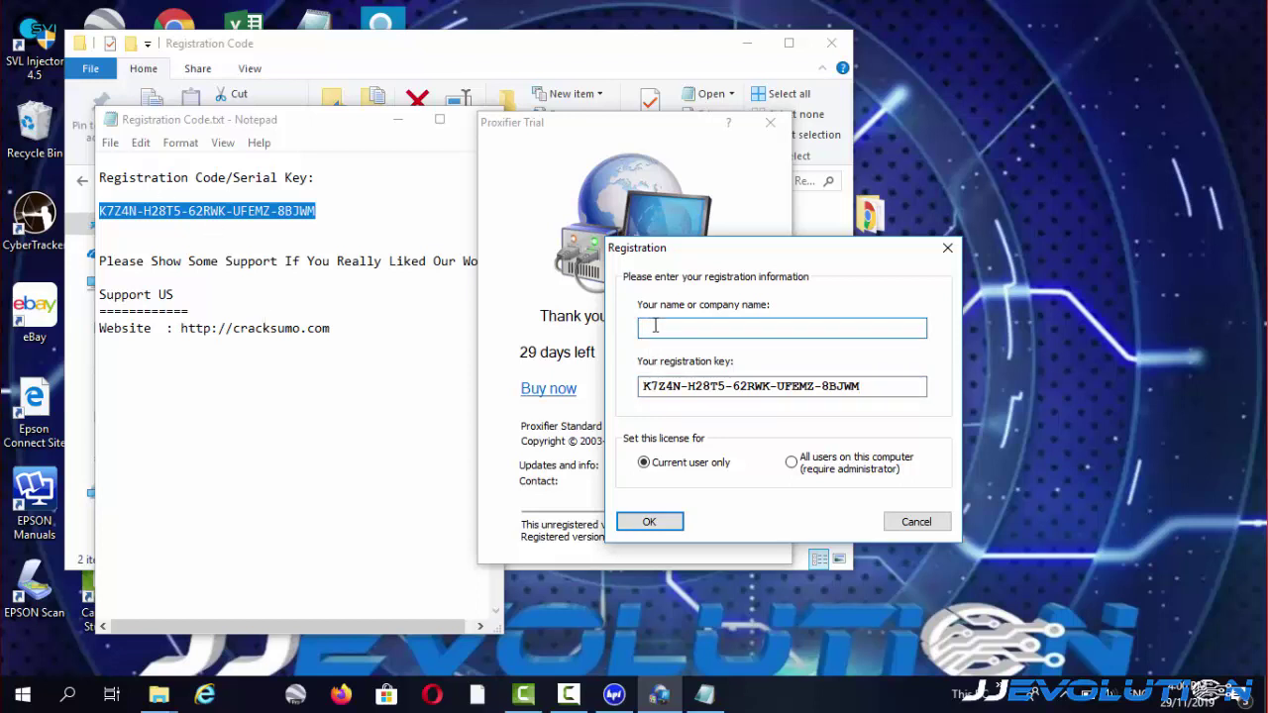
{"action": "type", "text": "jjevolution"}
{"action": "left_click", "coordinate": [651, 523]}
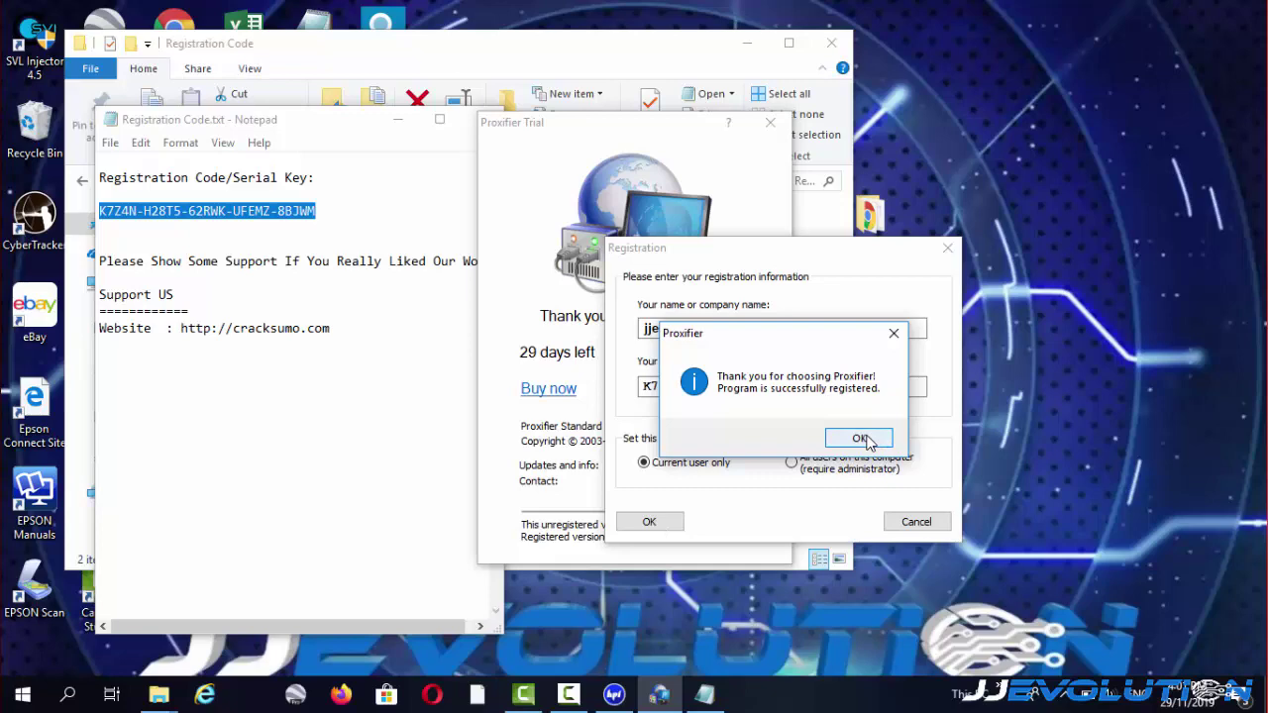
{"action": "left_click", "coordinate": [863, 438]}
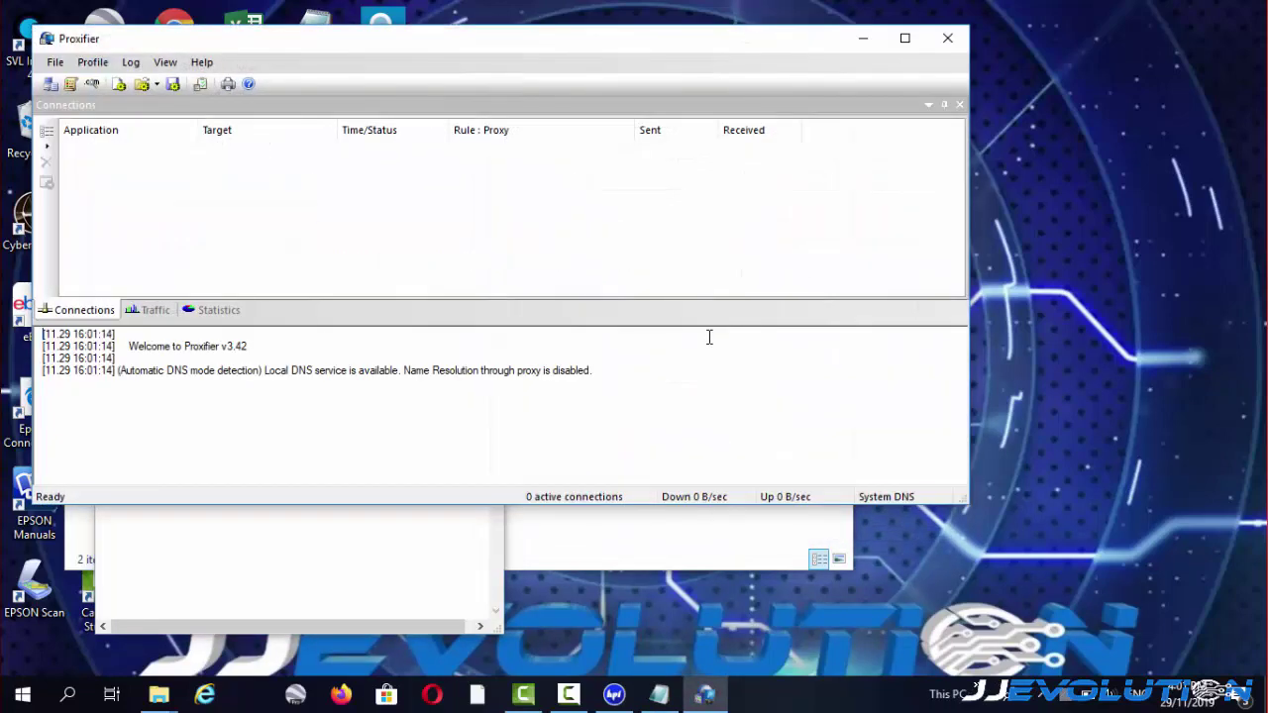
Minimize Proxifier, then close the Registration Code.txt note and its Registration Code folder window.
{"action": "left_click_drag", "start_coordinate": [474, 28], "coordinate": [645, 50]}
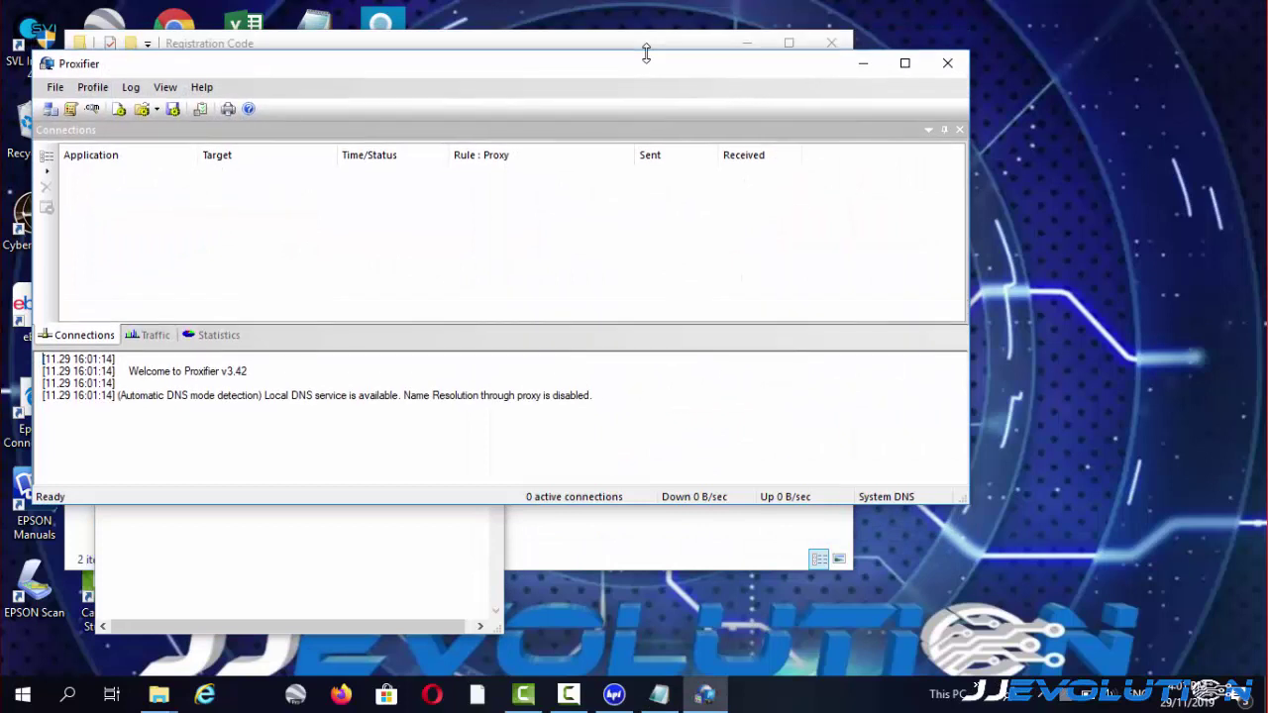
{"action": "left_click_drag", "start_coordinate": [561, 71], "coordinate": [839, 139]}
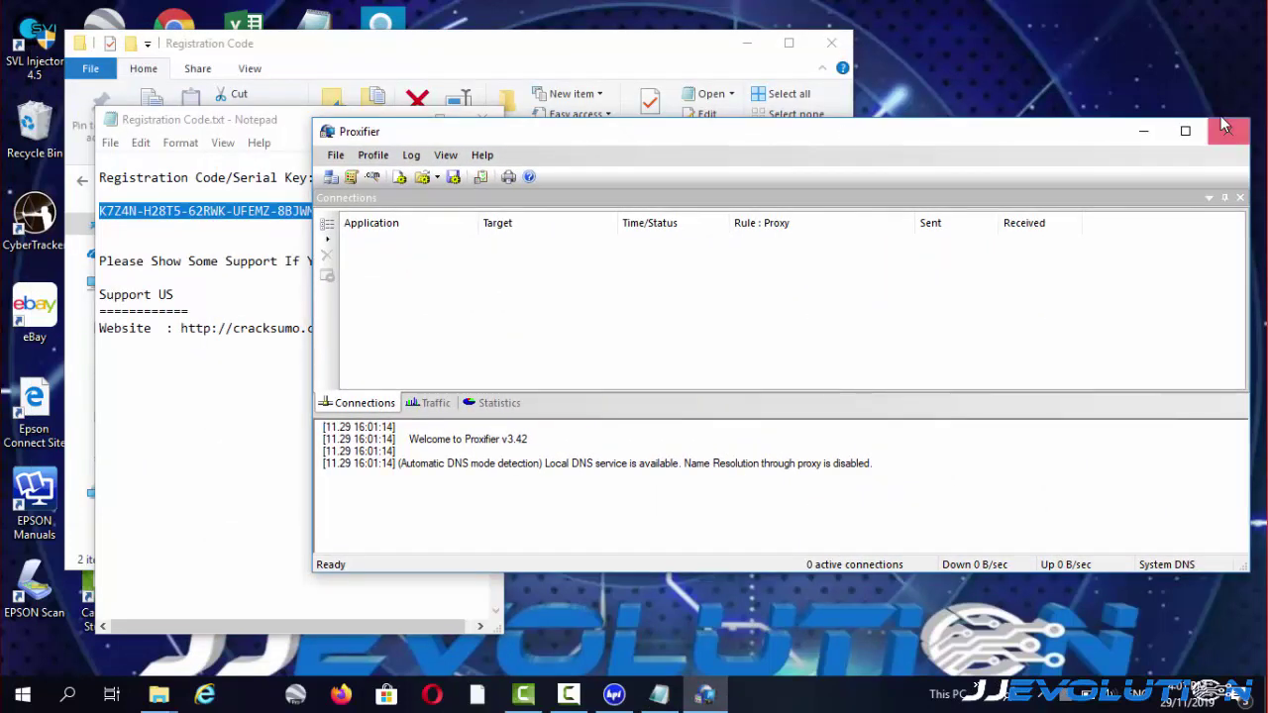
{"action": "left_click", "coordinate": [1145, 133]}
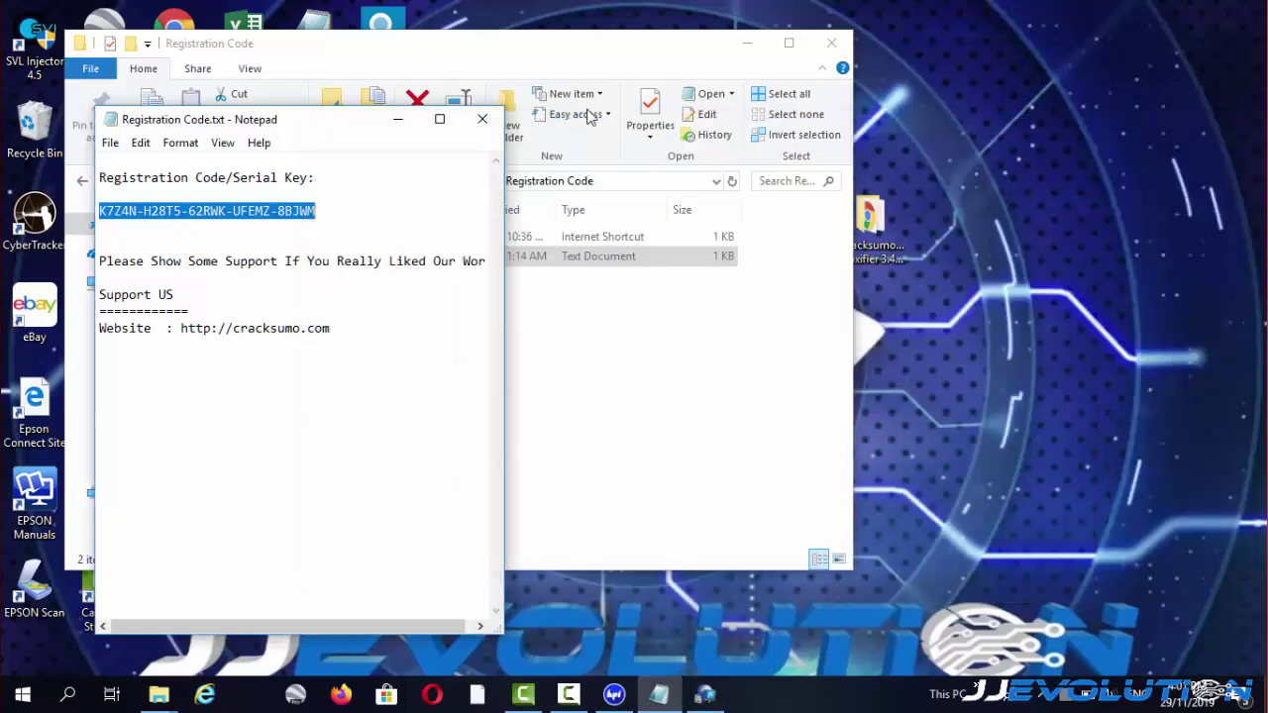
{"action": "left_click", "coordinate": [483, 119]}
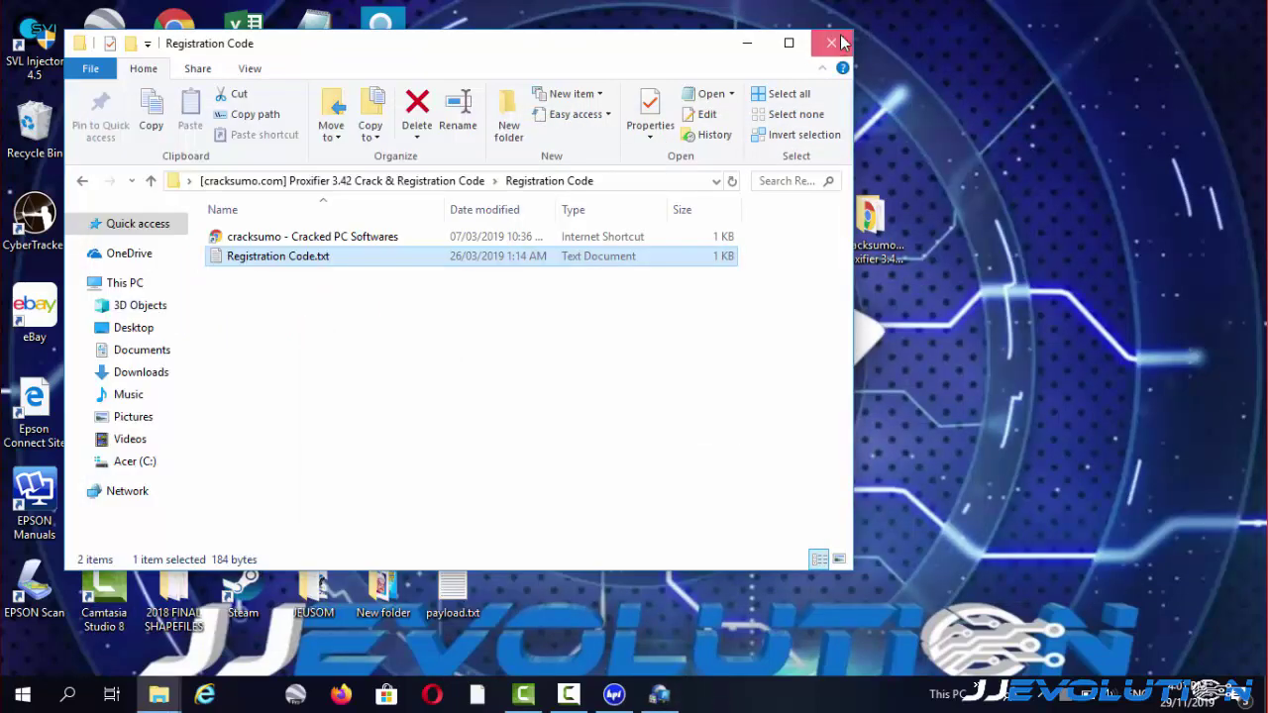
{"action": "left_click", "coordinate": [832, 43]}
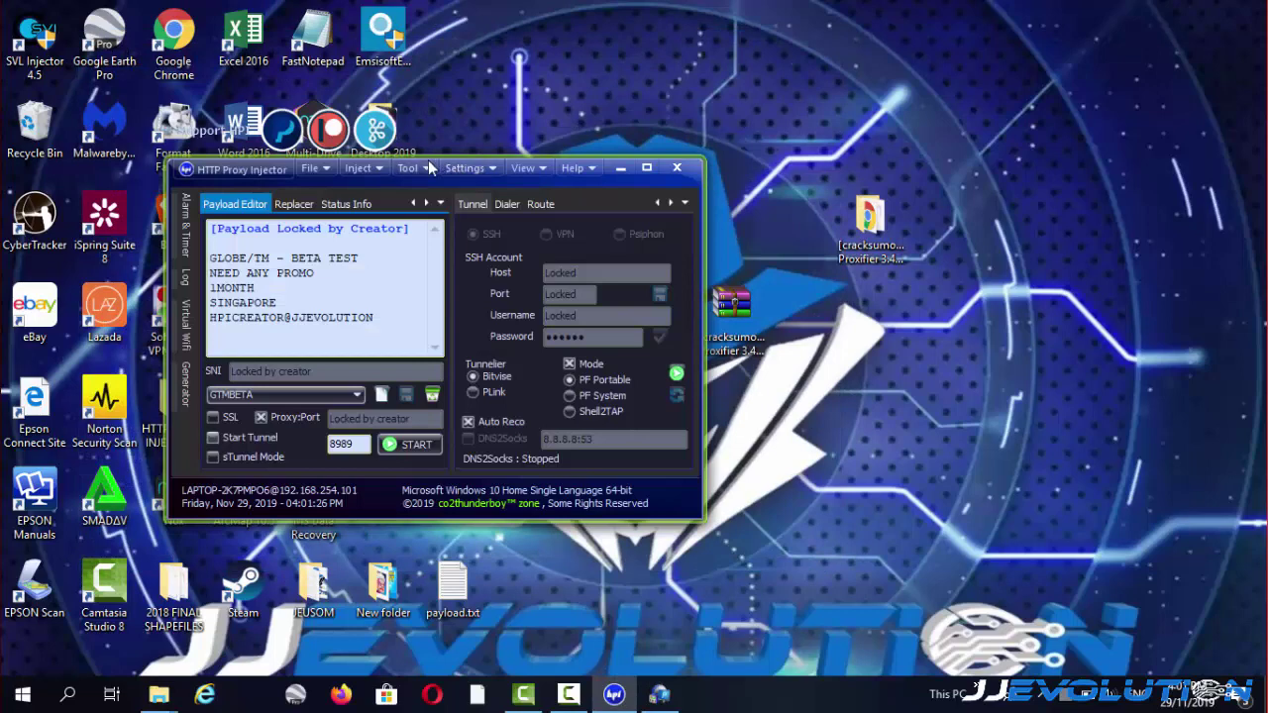
Shift the HTTP Proxy Injector window to the right and bring up its Settings menu.
{"action": "left_click_drag", "start_coordinate": [352, 181], "coordinate": [502, 180]}
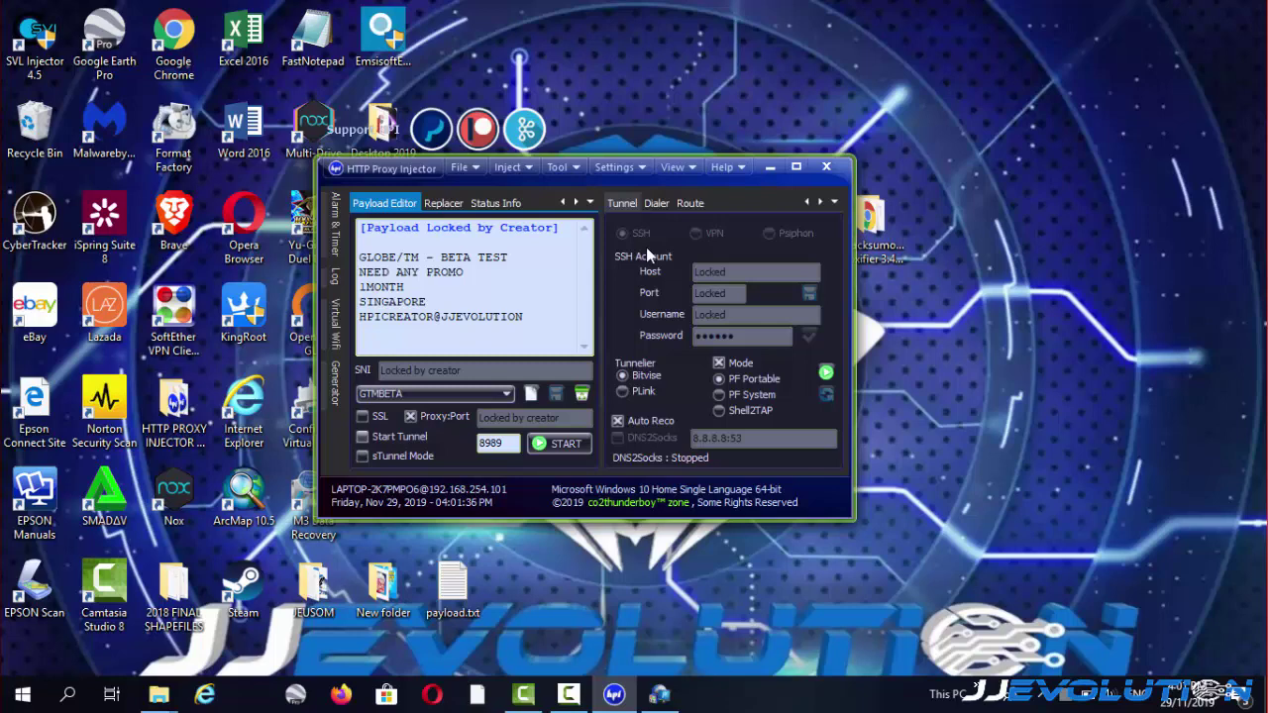
{"action": "left_click", "coordinate": [622, 168]}
In Preferences, delete the old Proxifier system executable path and browse for a new file.
{"action": "left_click", "coordinate": [639, 190]}
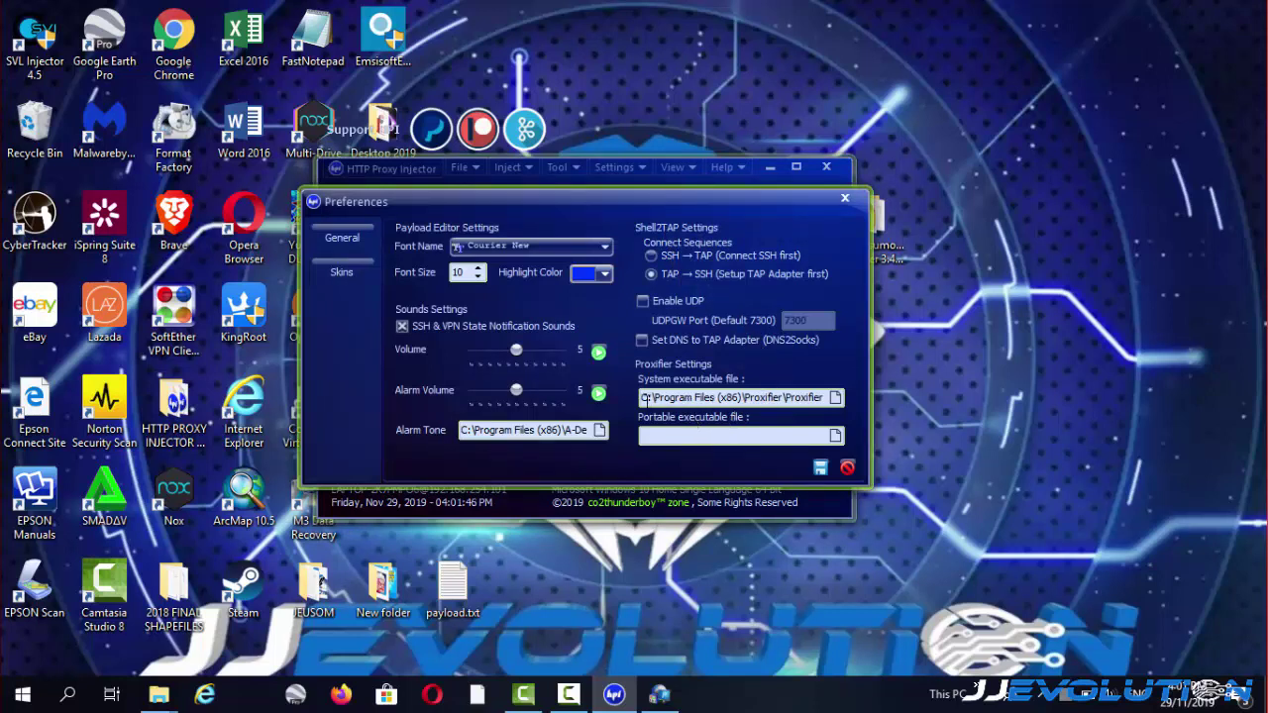
{"action": "left_click_drag", "start_coordinate": [644, 397], "coordinate": [881, 395]}
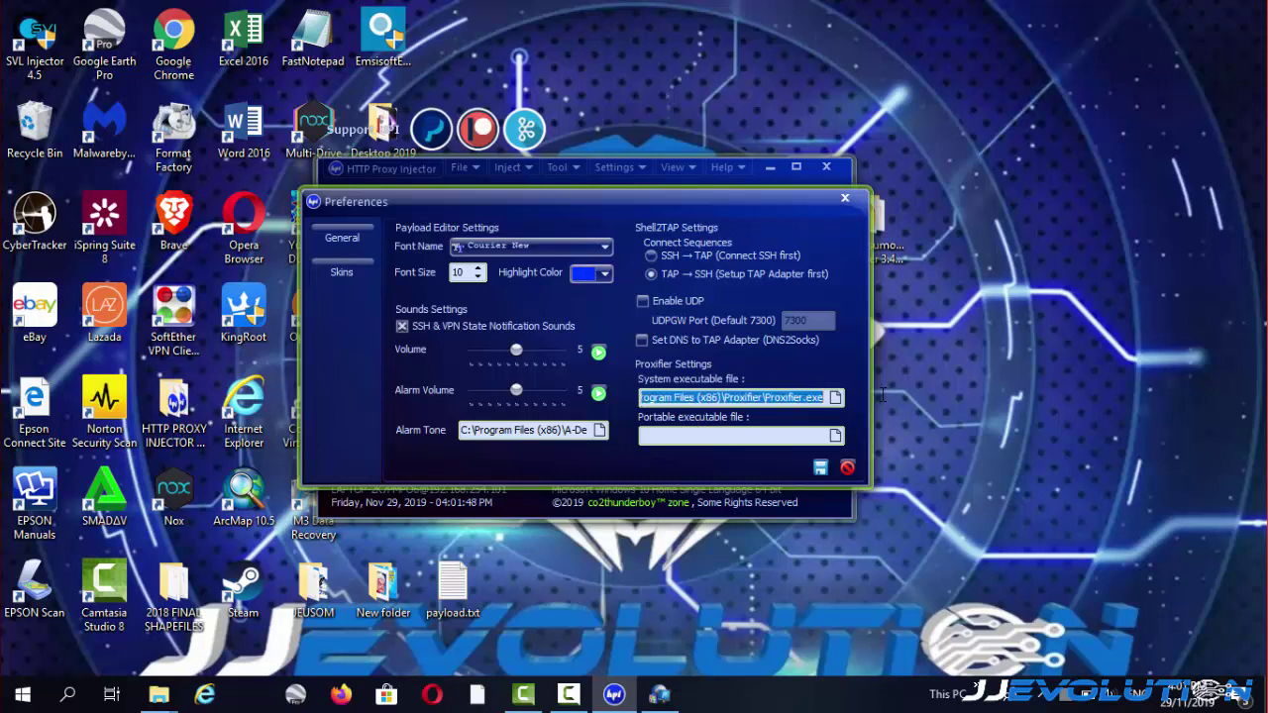
{"action": "key", "text": "BackSpace"}
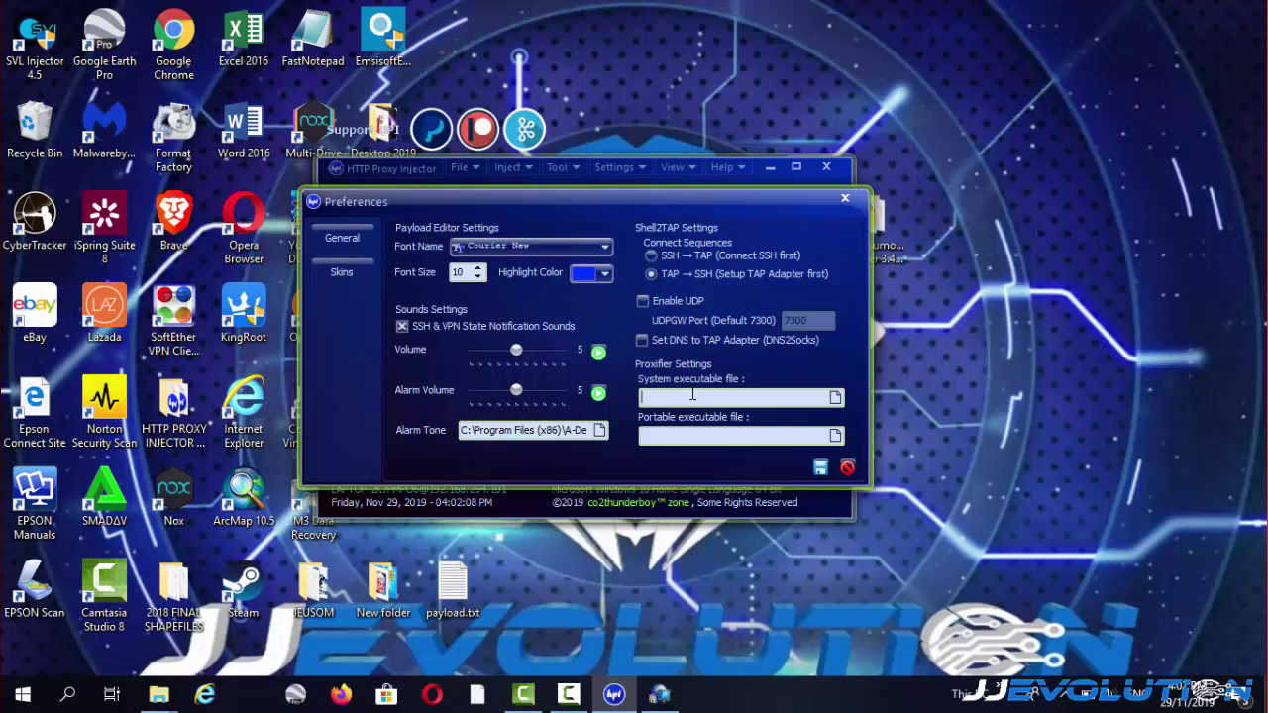
{"action": "left_click", "coordinate": [837, 401]}
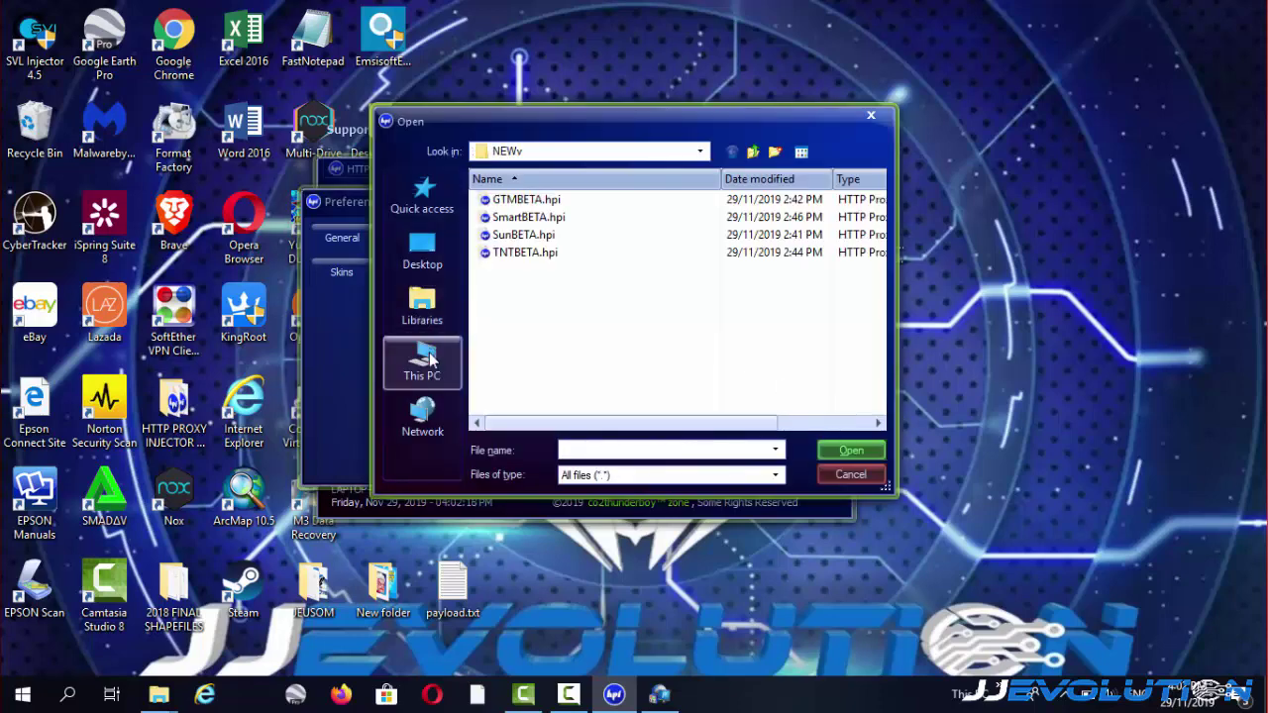
Choose C:\Program Files (x86)\Proxifier\Proxifier.exe as the Proxifier system executable.
{"action": "left_click", "coordinate": [428, 384]}
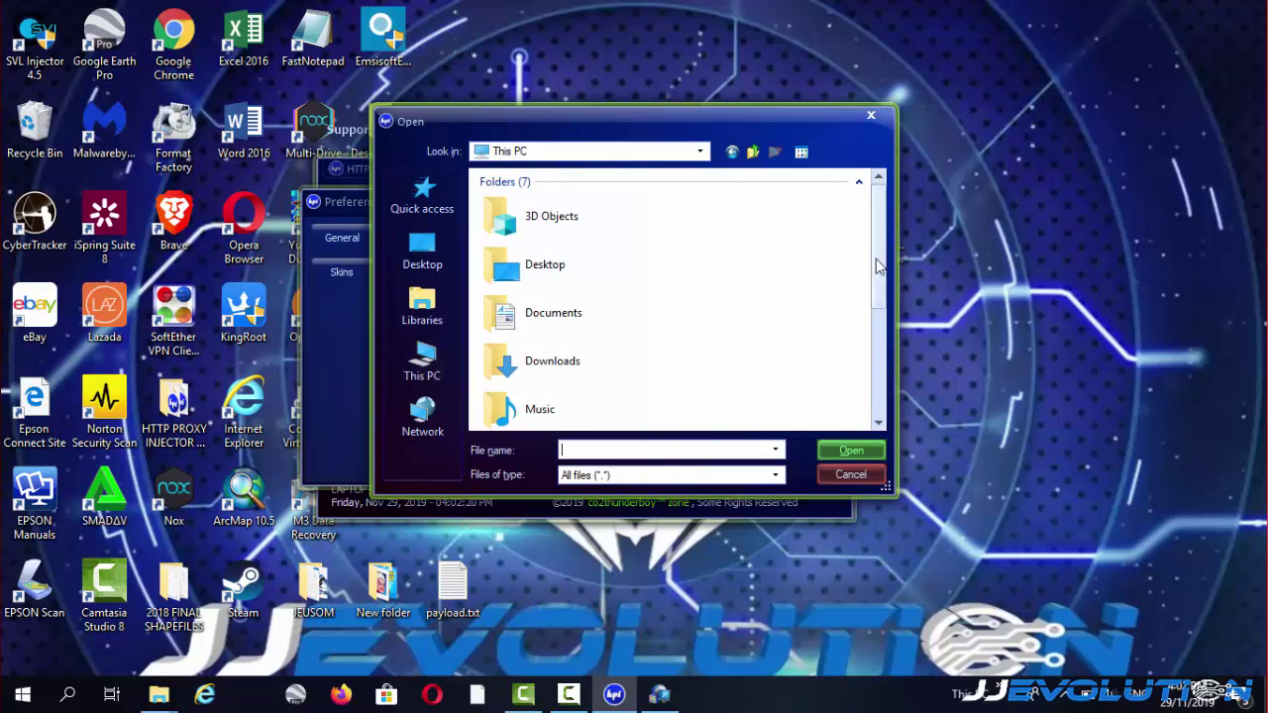
{"action": "left_click_drag", "start_coordinate": [878, 264], "coordinate": [897, 396]}
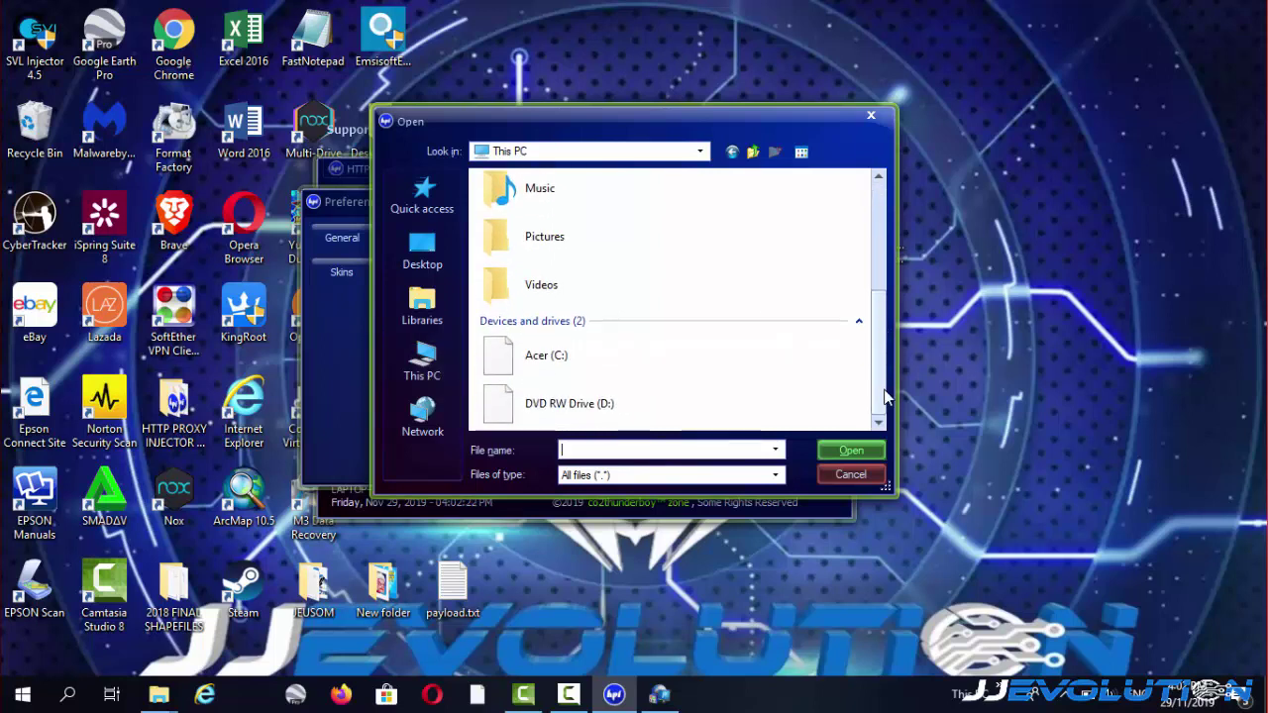
{"action": "double_click", "coordinate": [555, 369]}
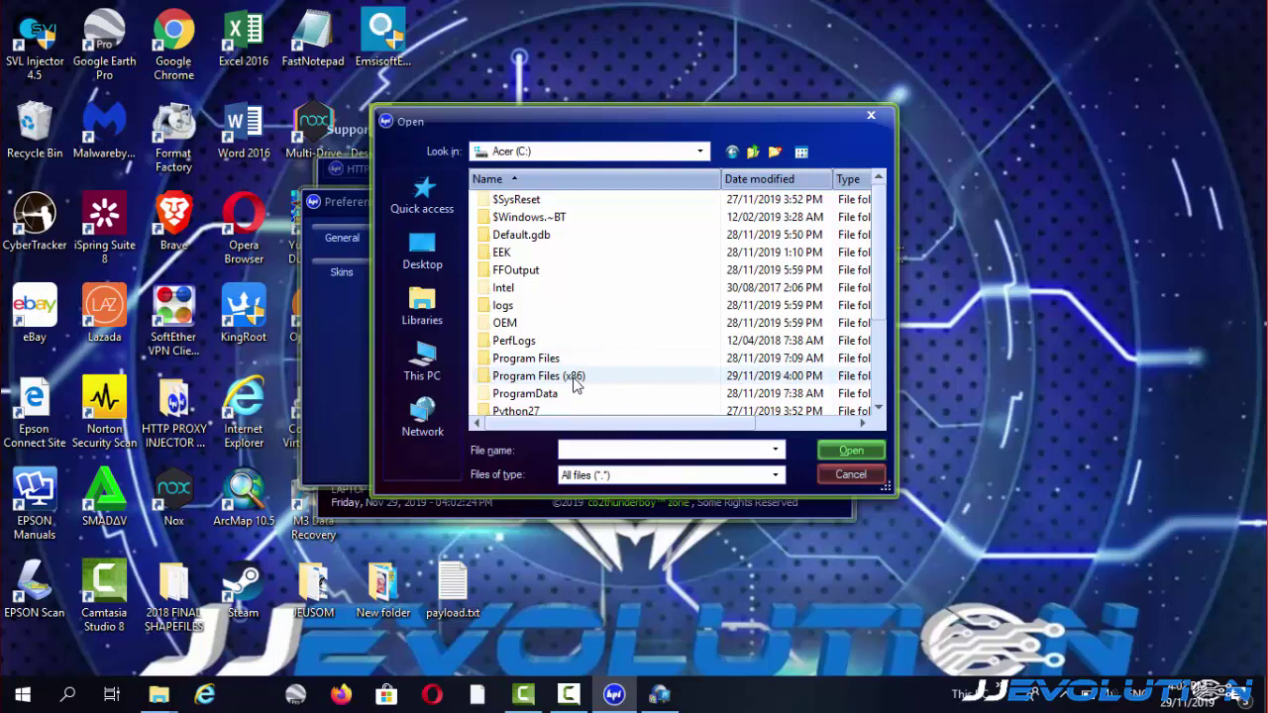
{"action": "double_click", "coordinate": [574, 378]}
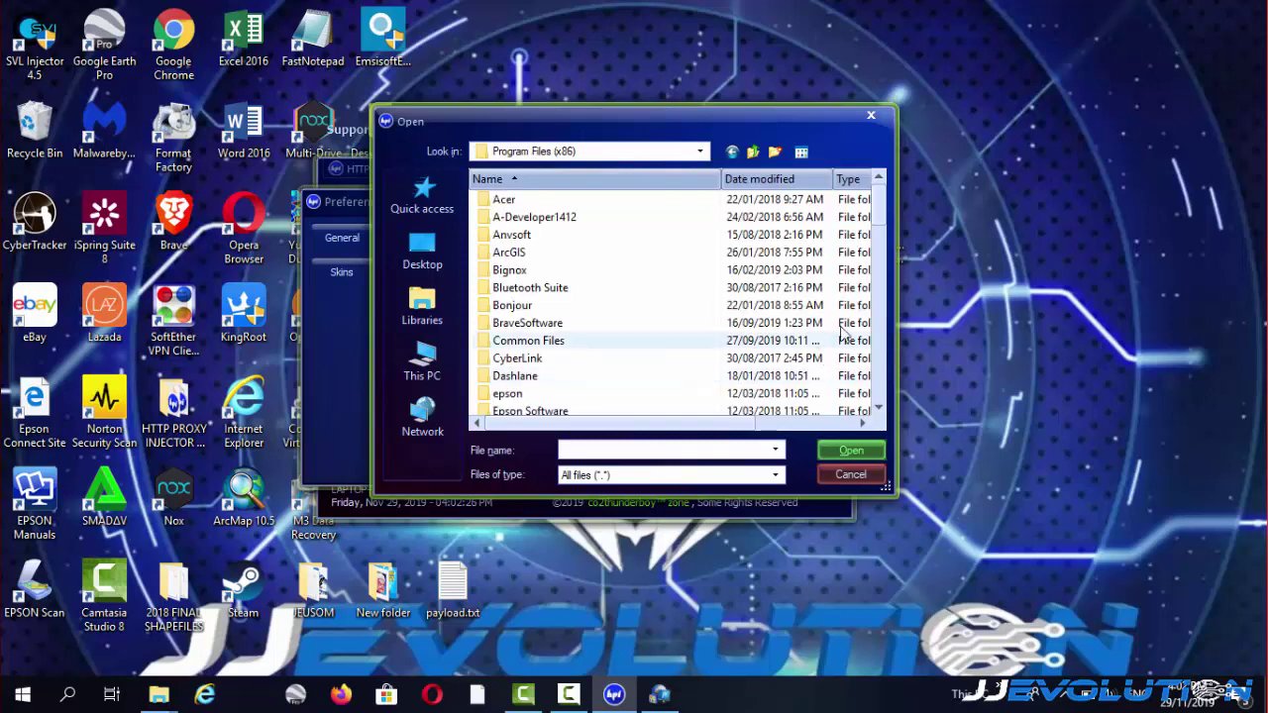
{"action": "left_click_drag", "start_coordinate": [876, 234], "coordinate": [894, 321]}
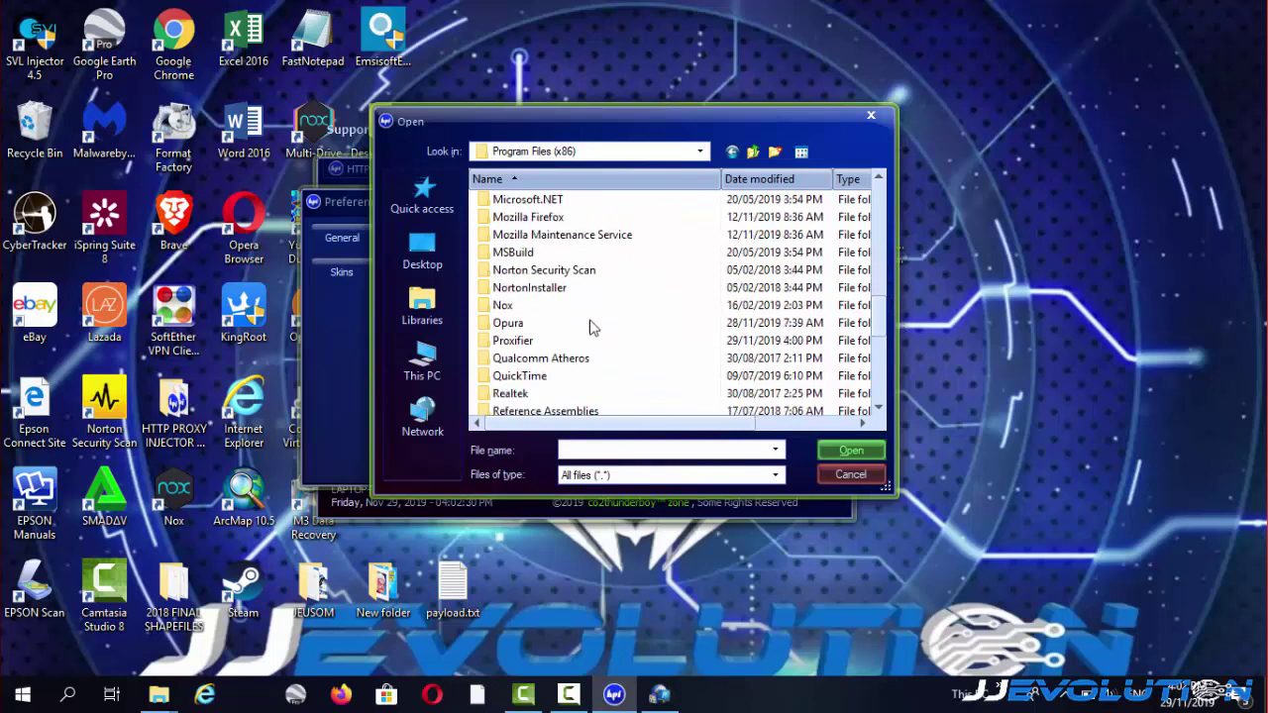
{"action": "double_click", "coordinate": [559, 343]}
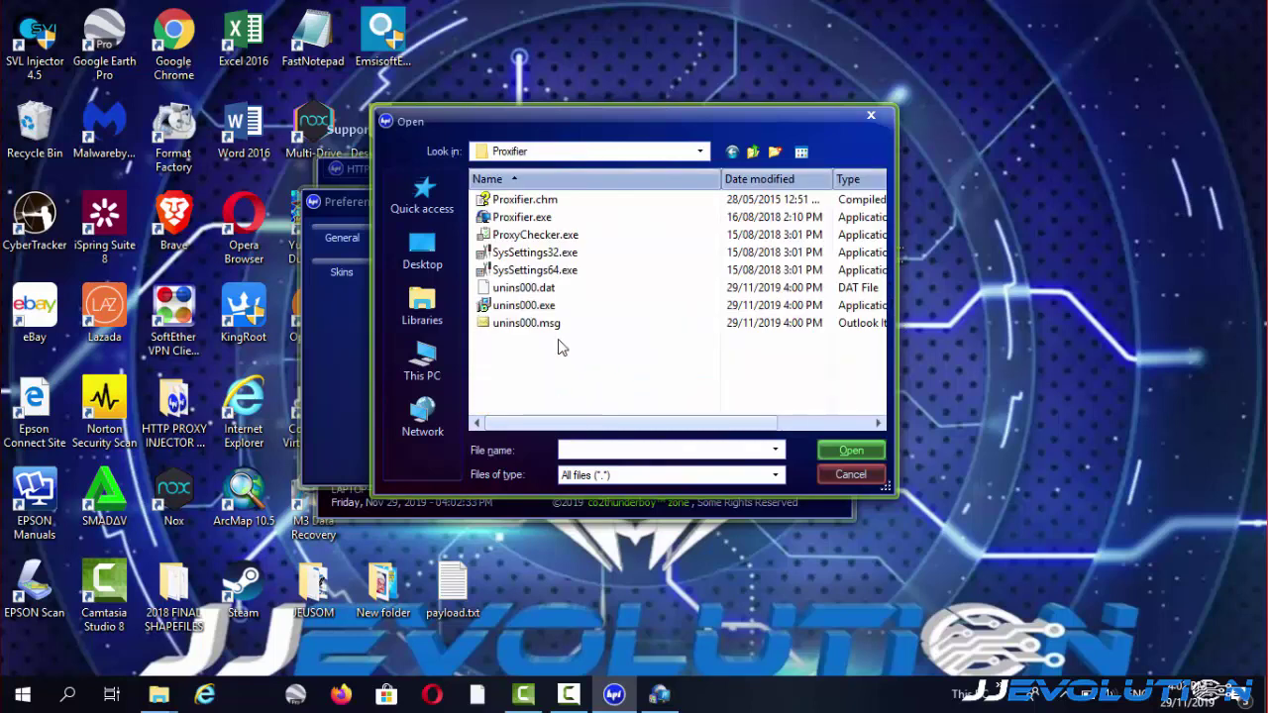
{"action": "left_click", "coordinate": [522, 218]}
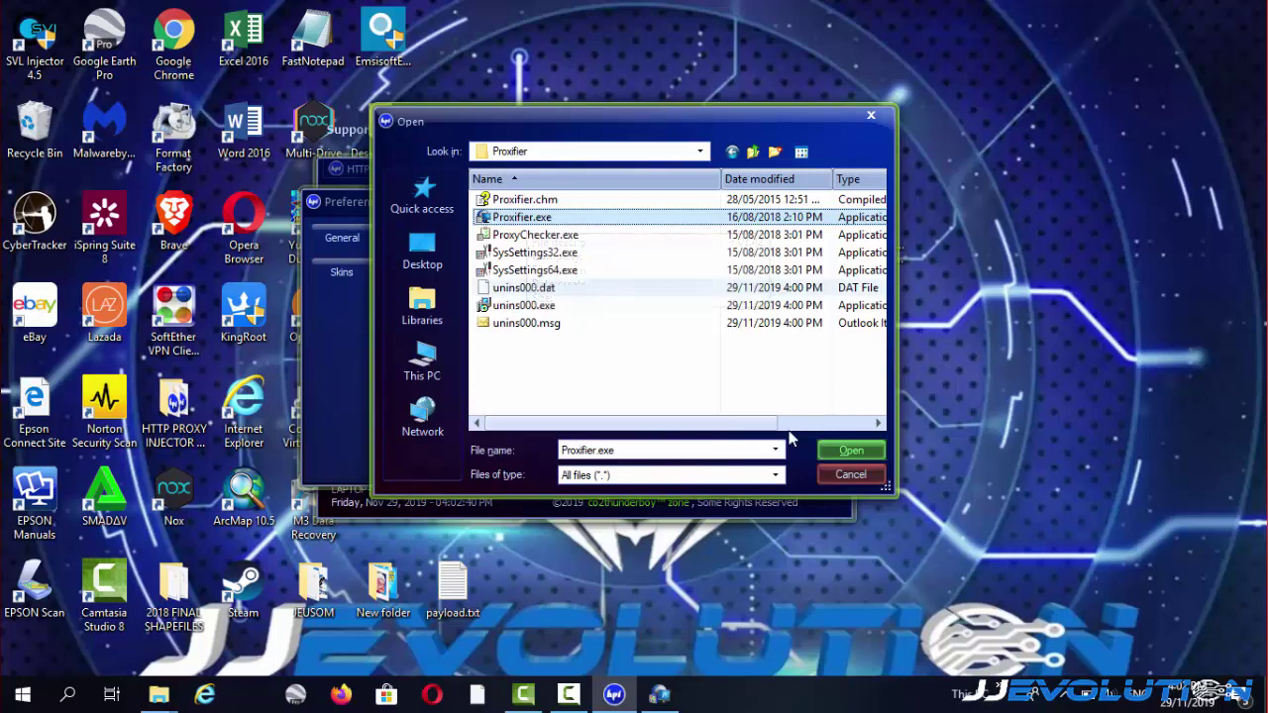
{"action": "left_click", "coordinate": [844, 452]}
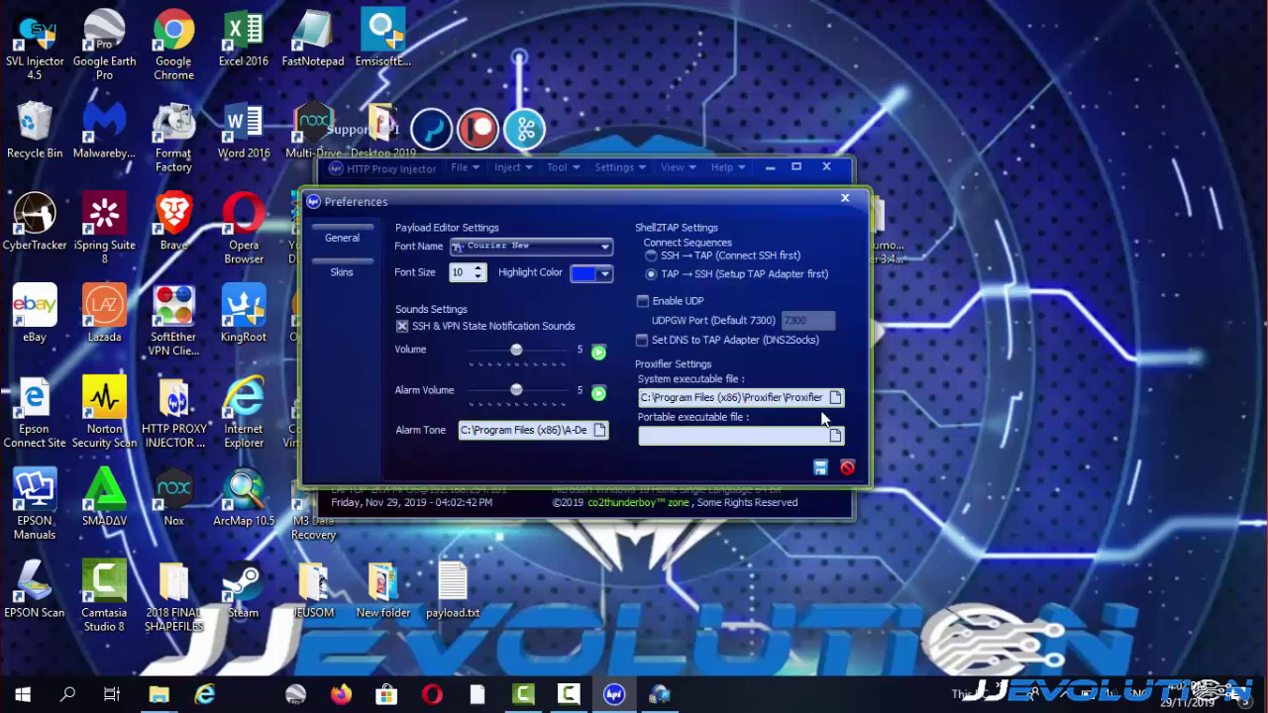
{"action": "left_click", "coordinate": [820, 469]}
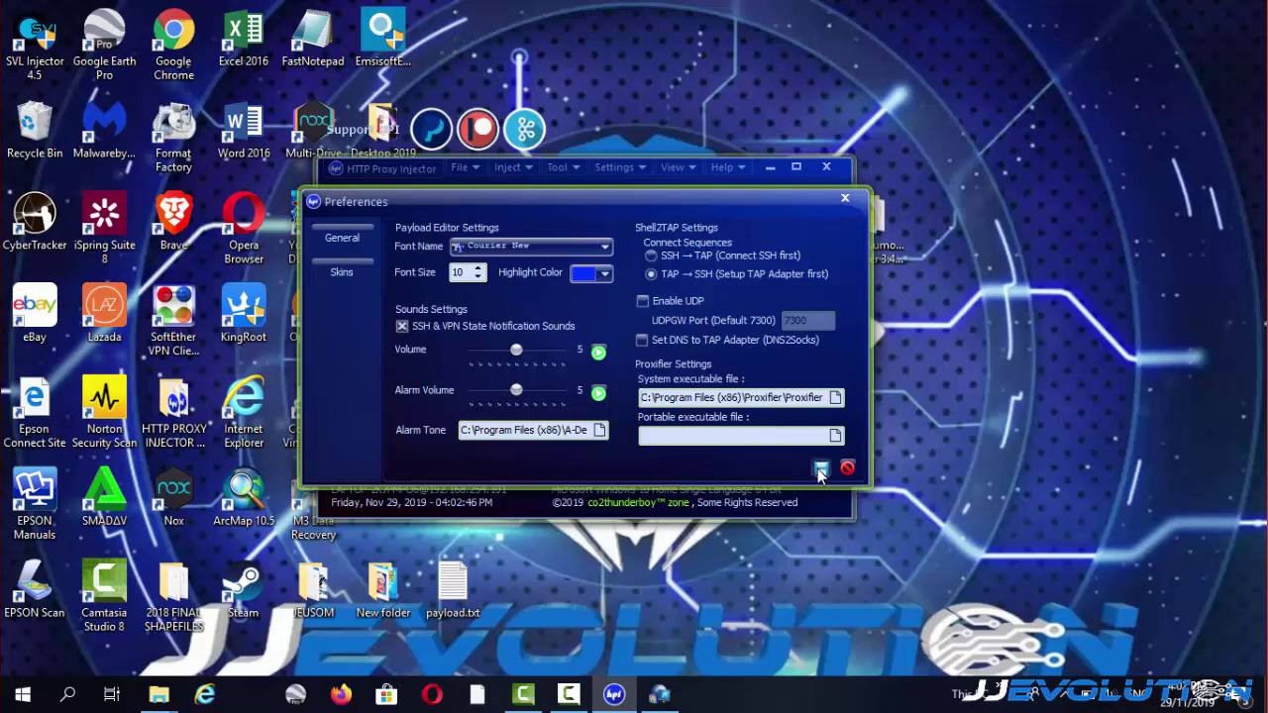
{"action": "left_click", "coordinate": [844, 200]}
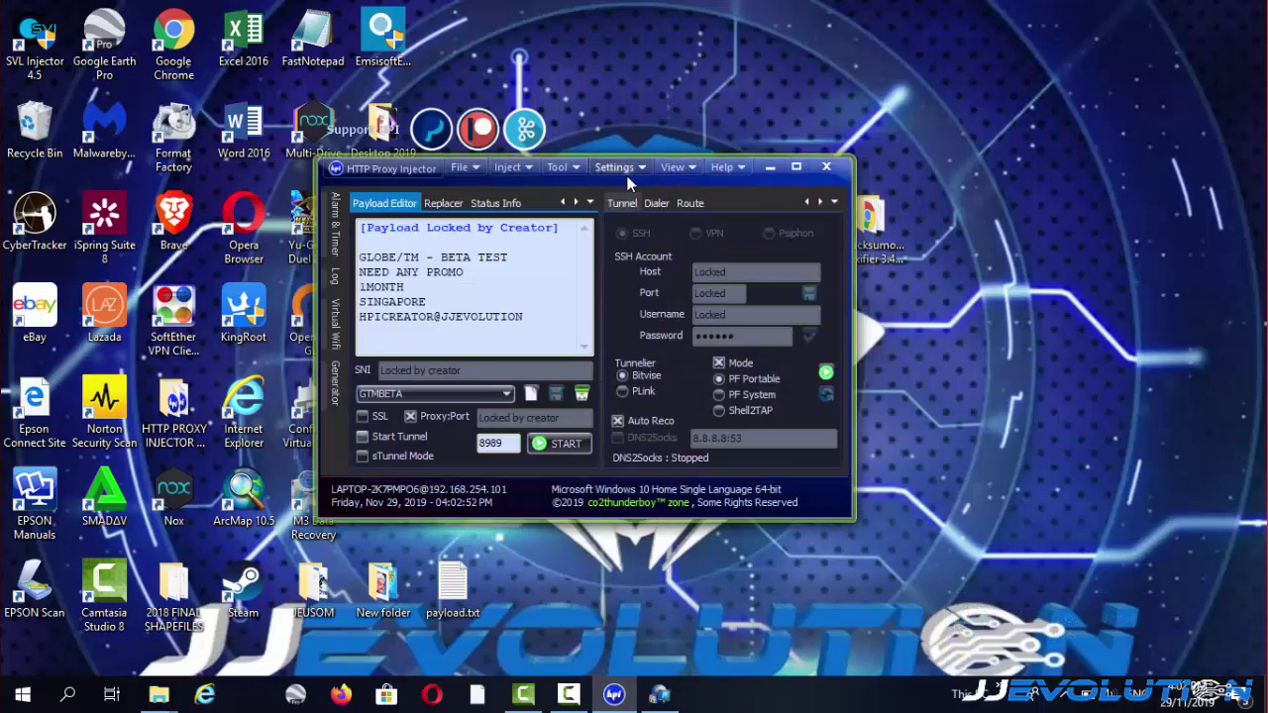
{"action": "left_click_drag", "start_coordinate": [627, 178], "coordinate": [690, 181]}
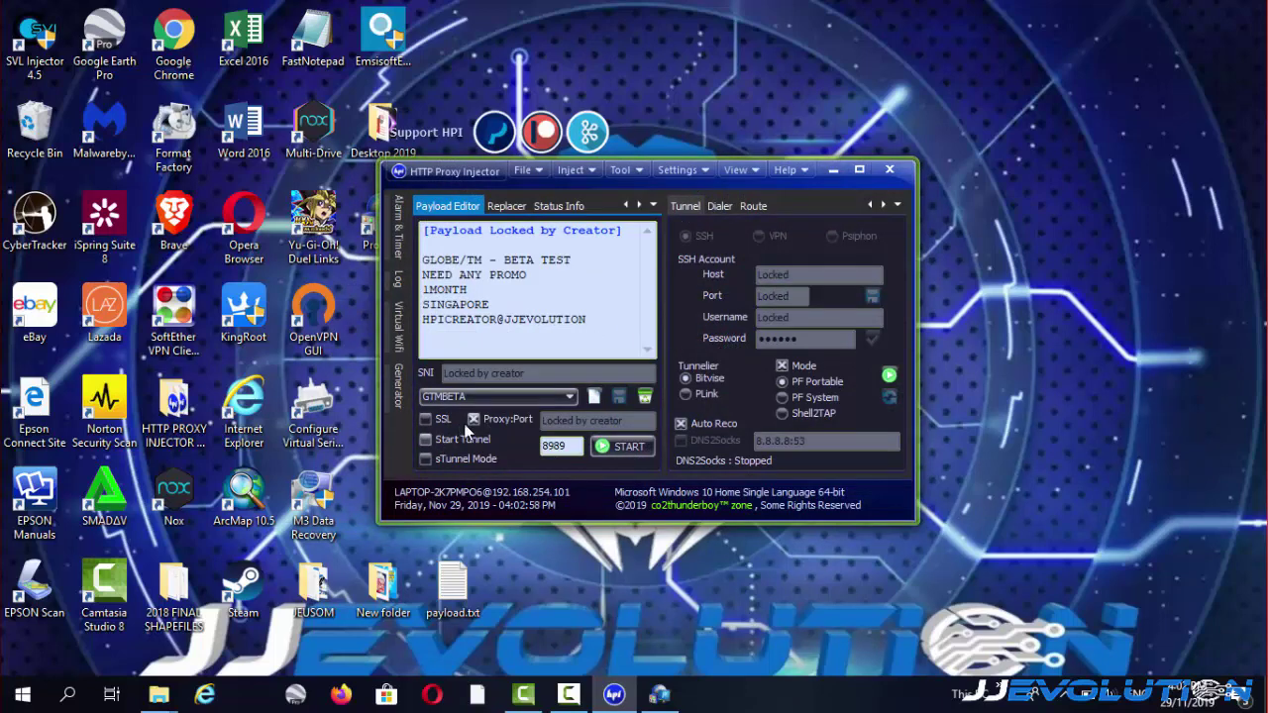
{"action": "left_click", "coordinate": [424, 436]}
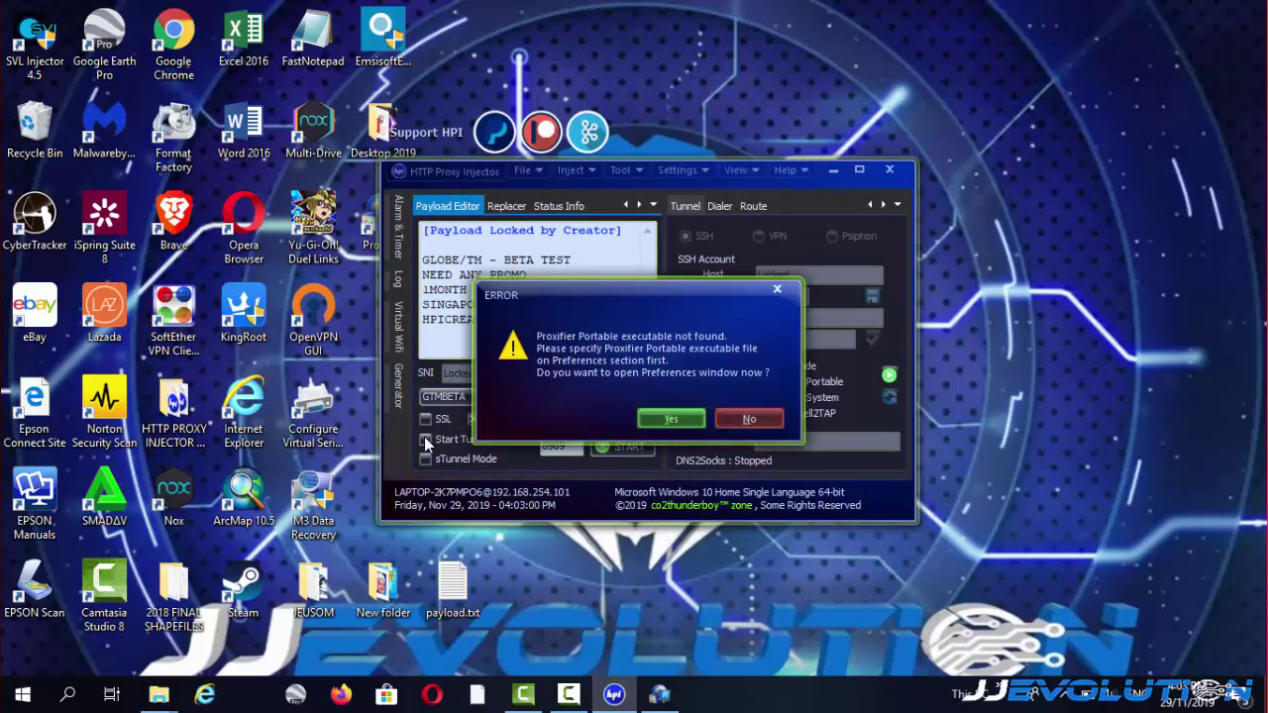
{"action": "left_click", "coordinate": [672, 420]}
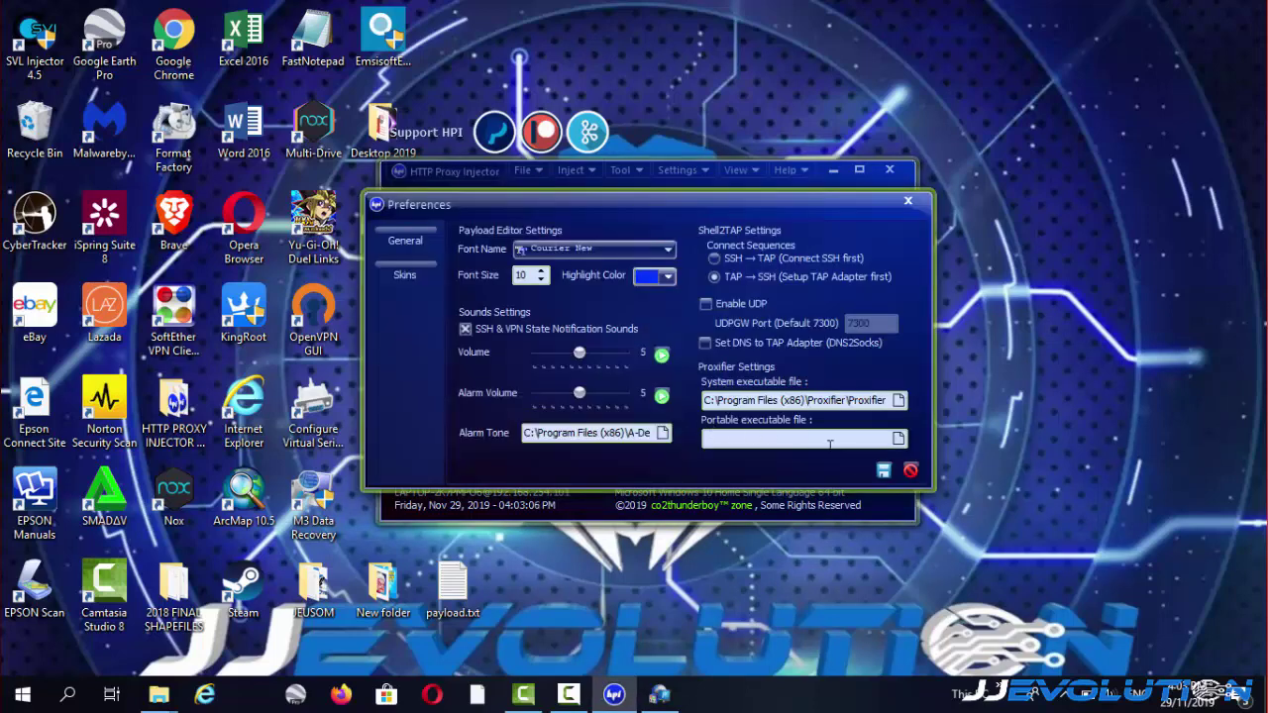
{"action": "left_click", "coordinate": [882, 470]}
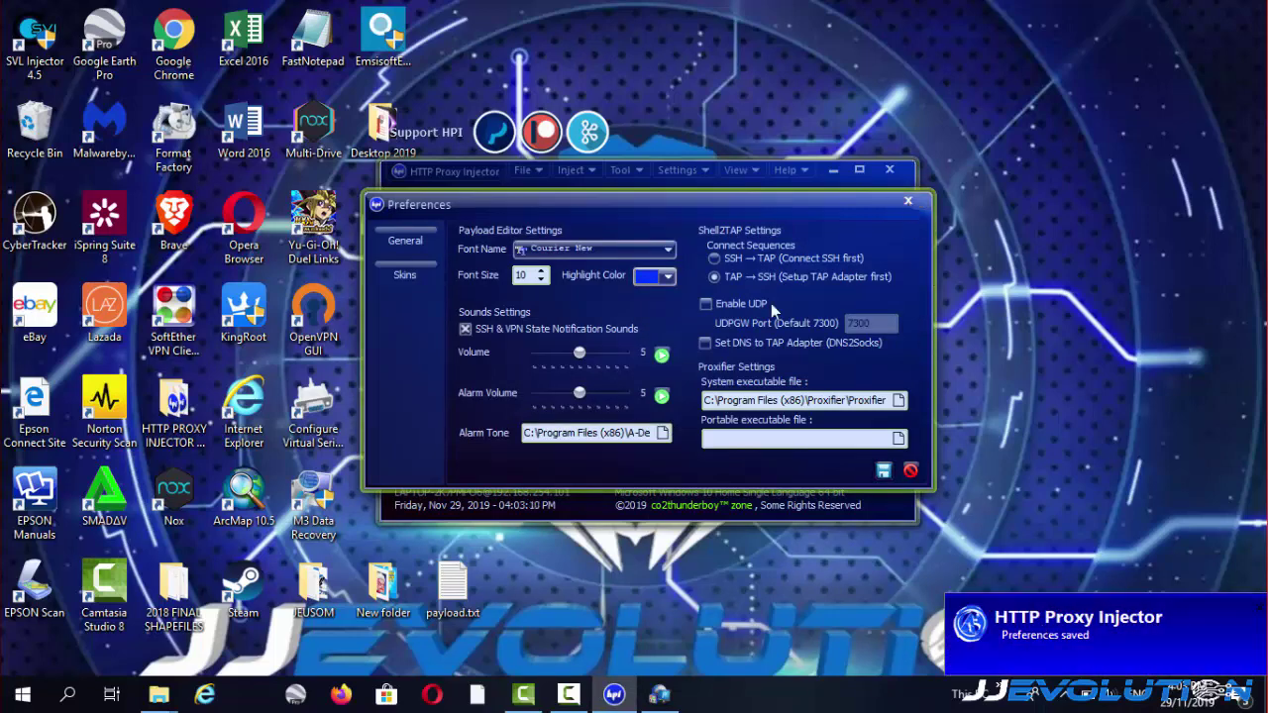
{"action": "key", "text": "Escape"}
{"action": "left_click", "coordinate": [424, 439]}
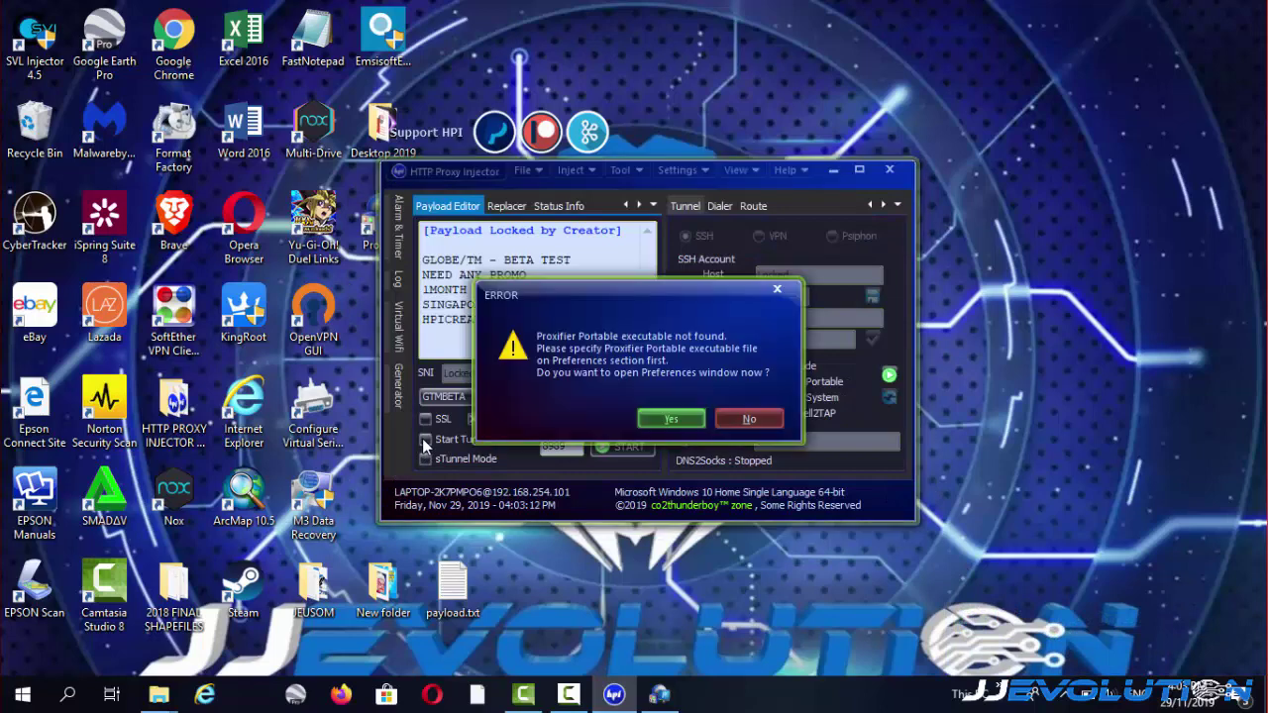
{"action": "left_click", "coordinate": [669, 417]}
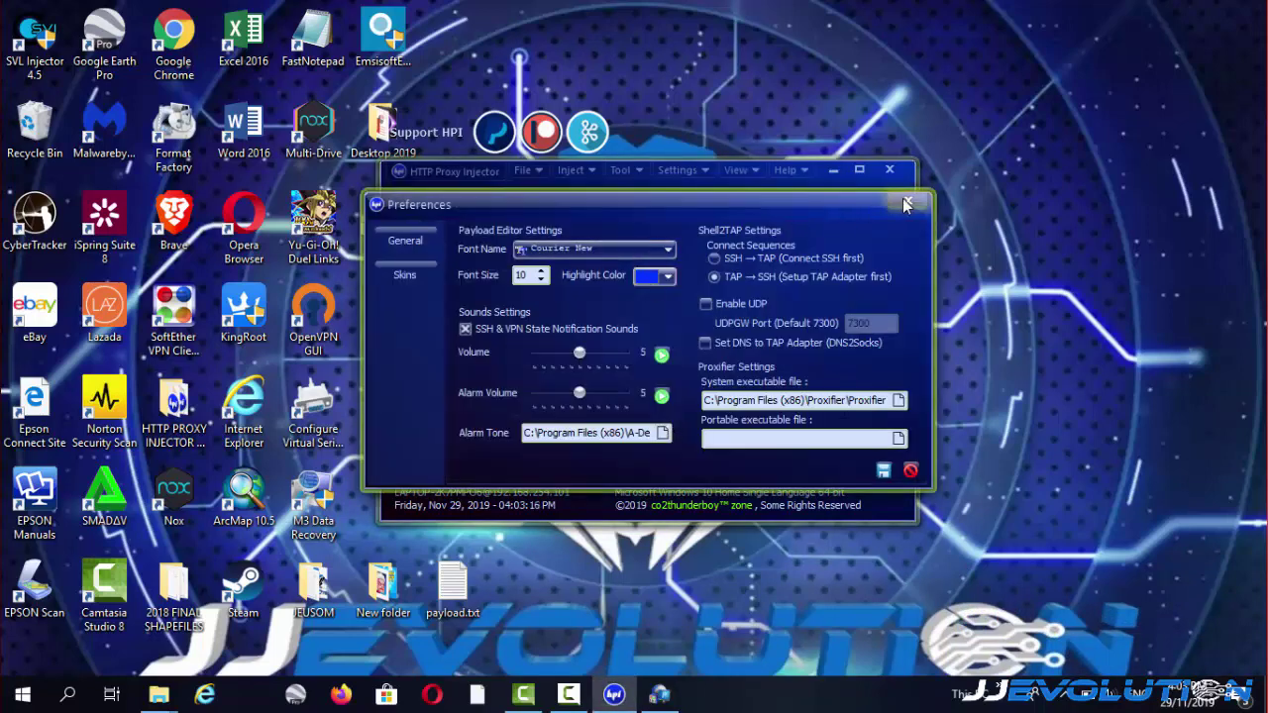
{"action": "left_click", "coordinate": [905, 204]}
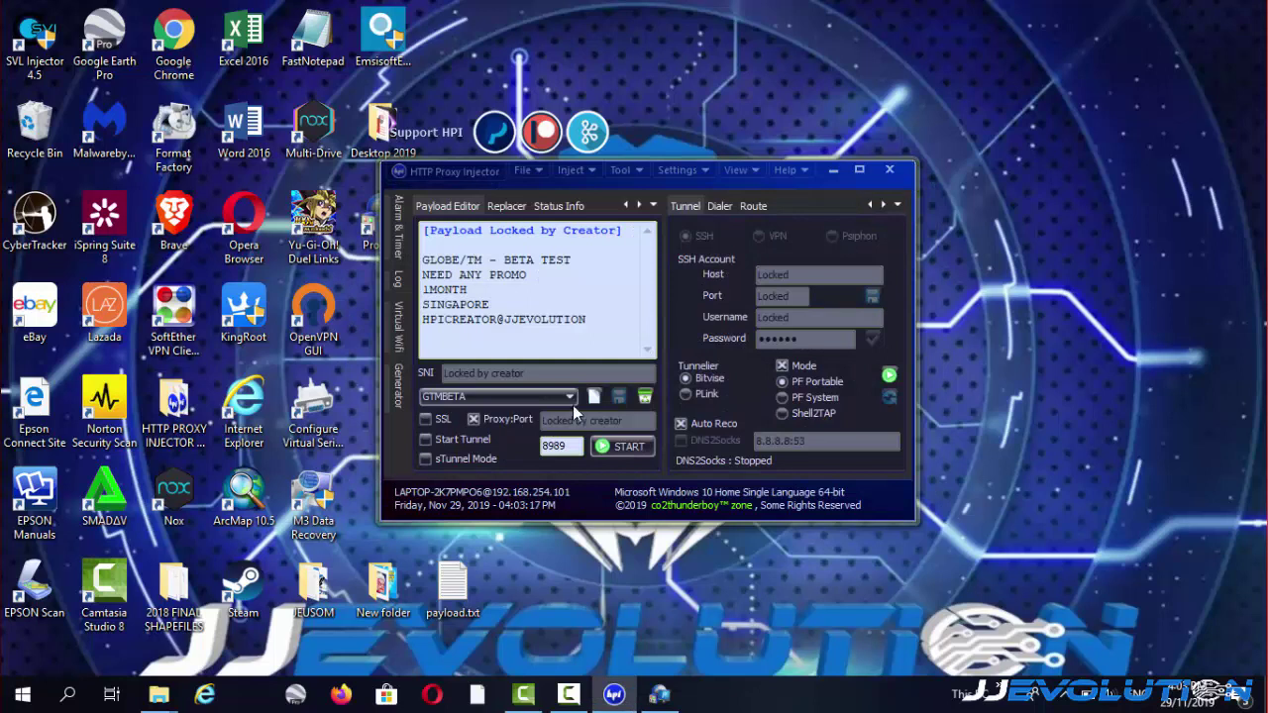
Select PF System mode, enable Start Tunnel, and start the connection until SSH connects.
{"action": "left_click", "coordinate": [782, 397]}
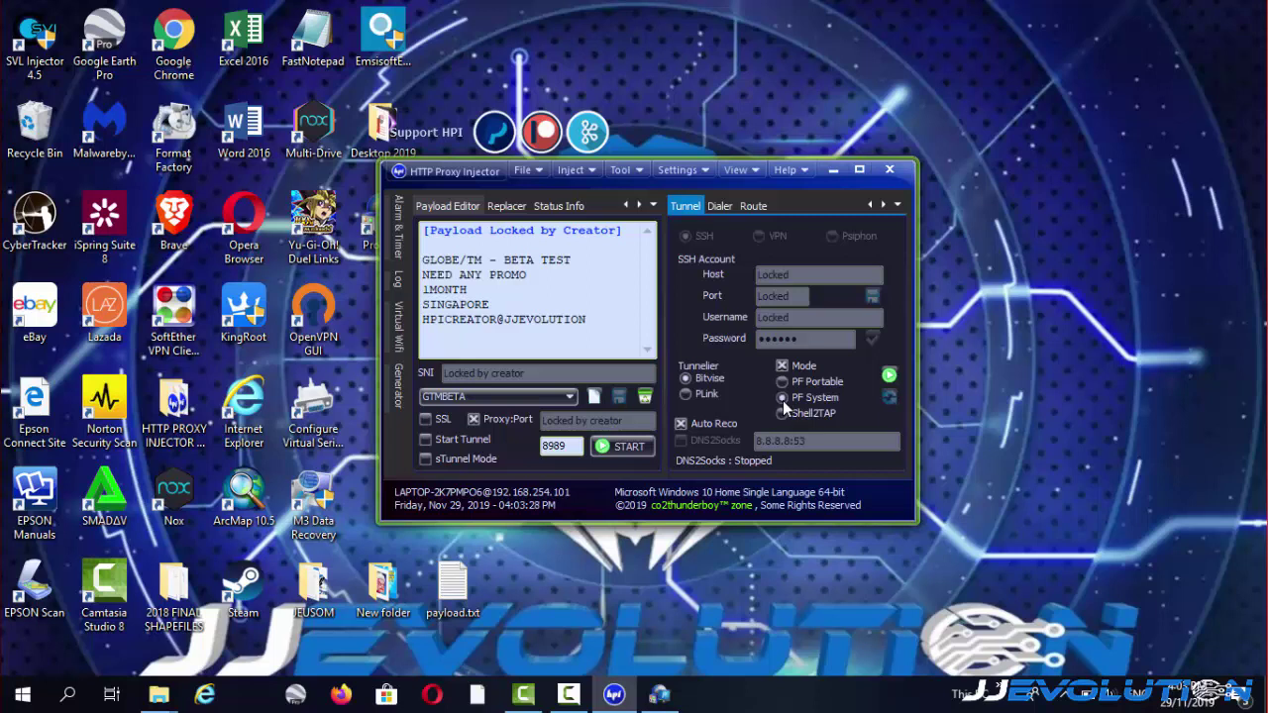
{"action": "left_click", "coordinate": [424, 441]}
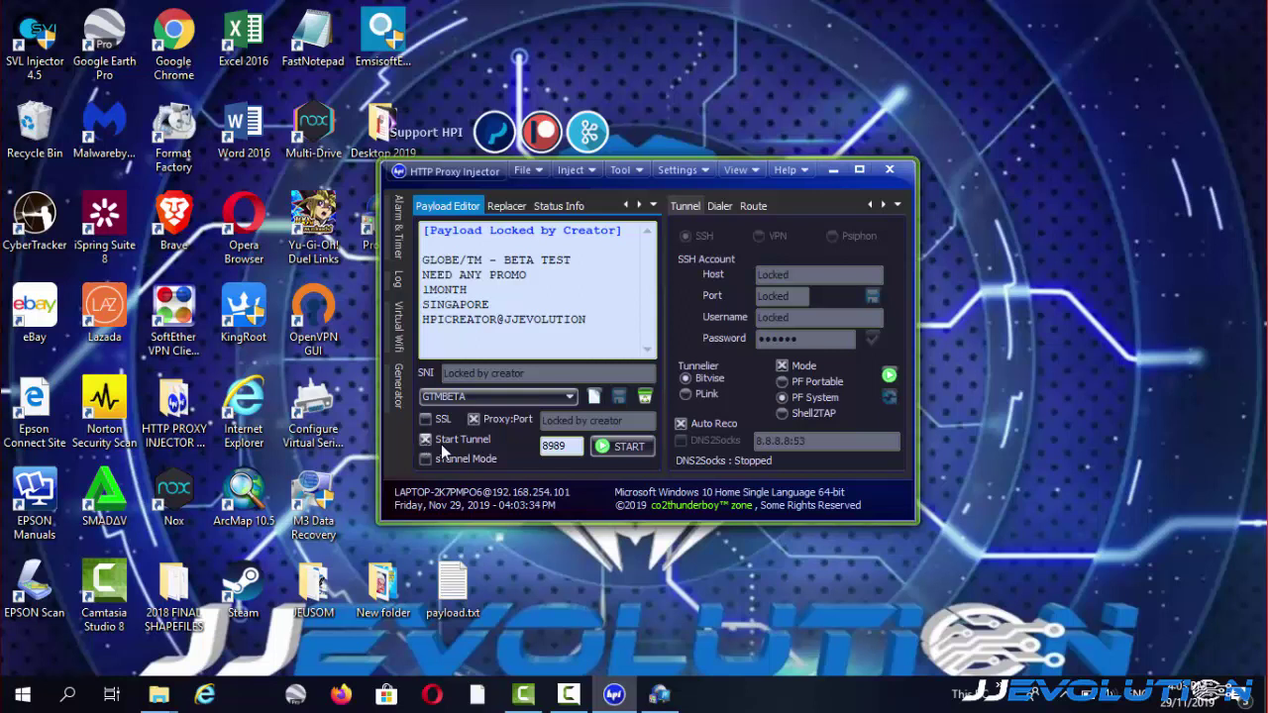
{"action": "left_click", "coordinate": [618, 447]}
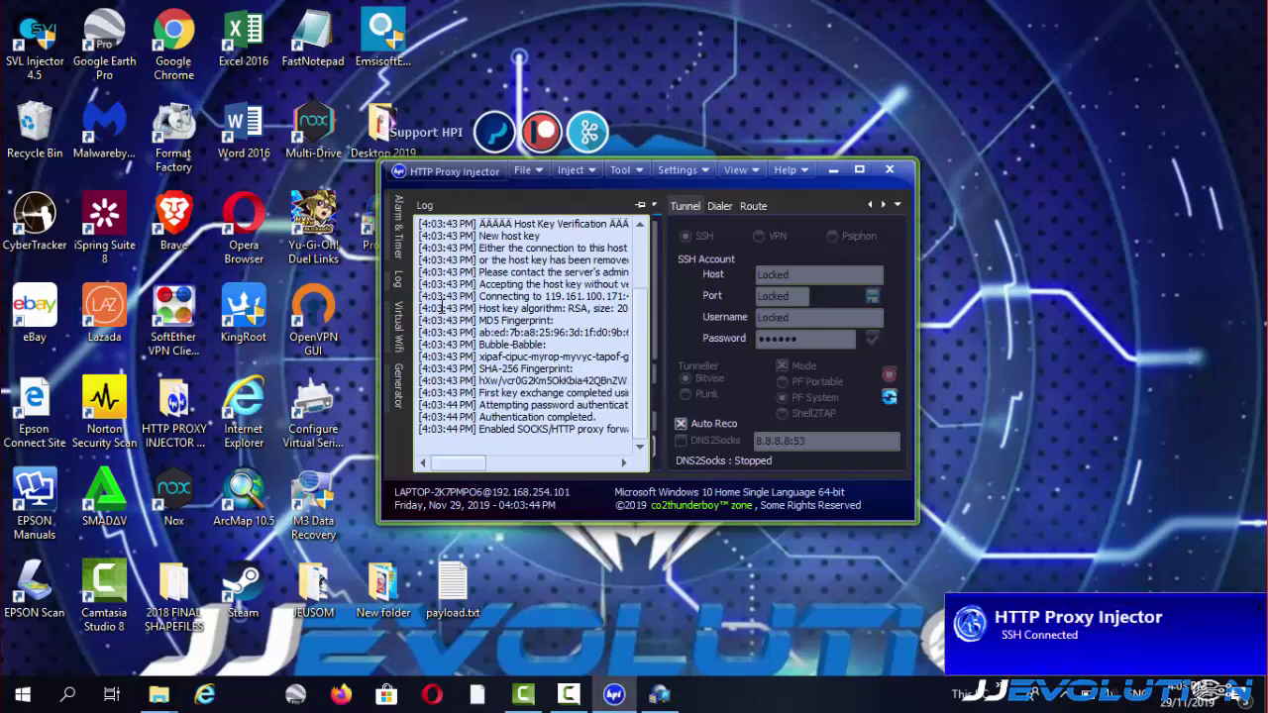
In Firefox, try loading google.com from the address bar, which fails with Secure Connection Failed.
{"action": "left_click", "coordinate": [343, 696]}
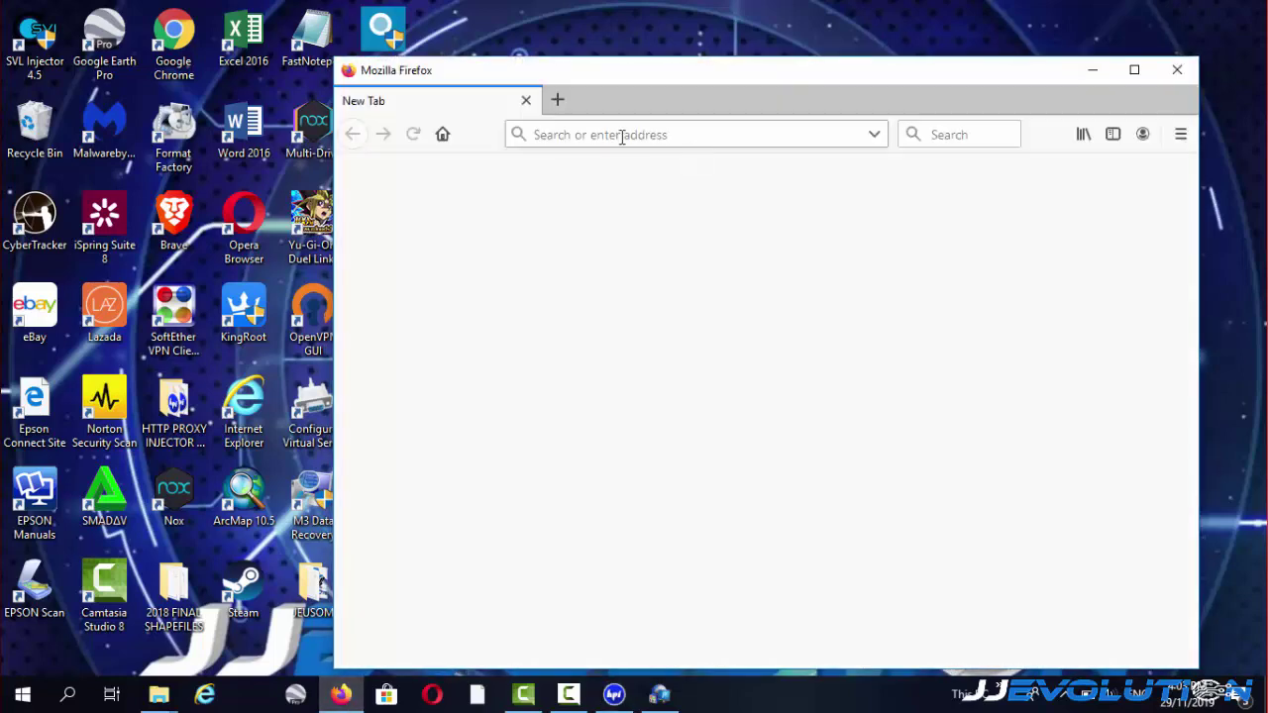
{"action": "left_click", "coordinate": [617, 135]}
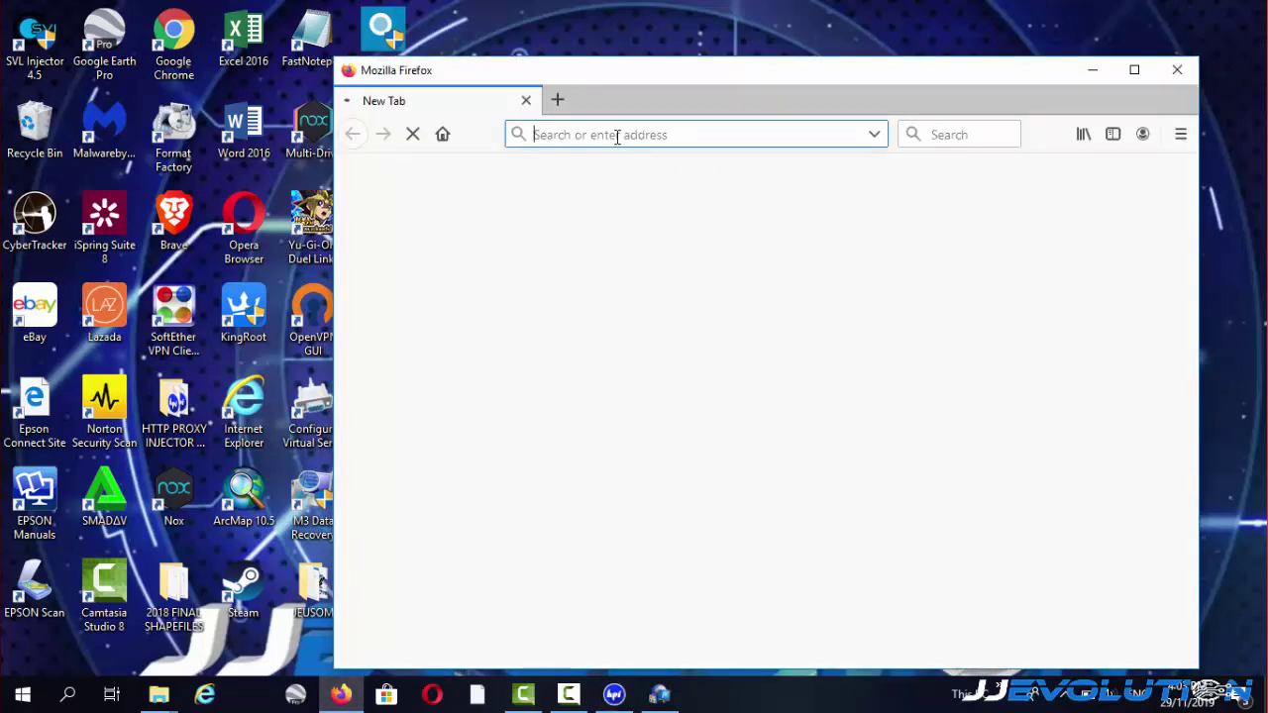
{"action": "type", "text": "goo"}
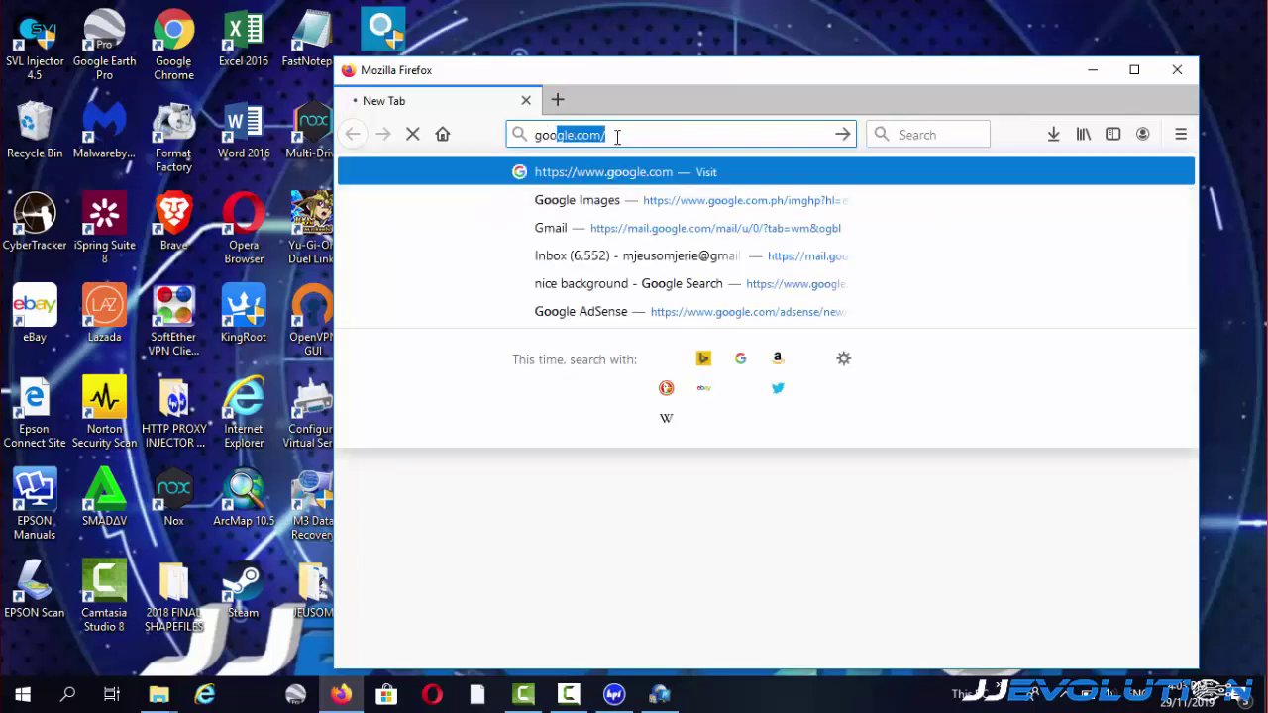
{"action": "key", "text": "Return"}
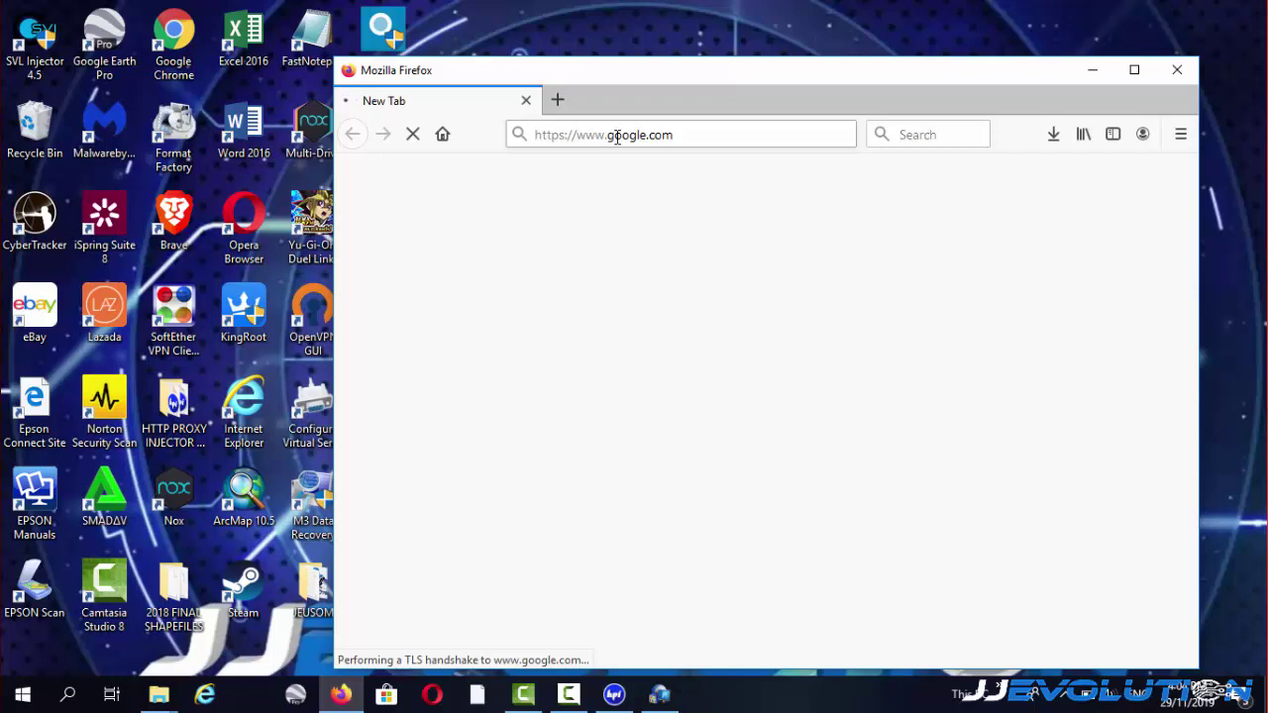
Check the hidden tray icons, then minimize Firefox to return to HTTP Proxy Injector.
{"action": "left_click", "coordinate": [1066, 696]}
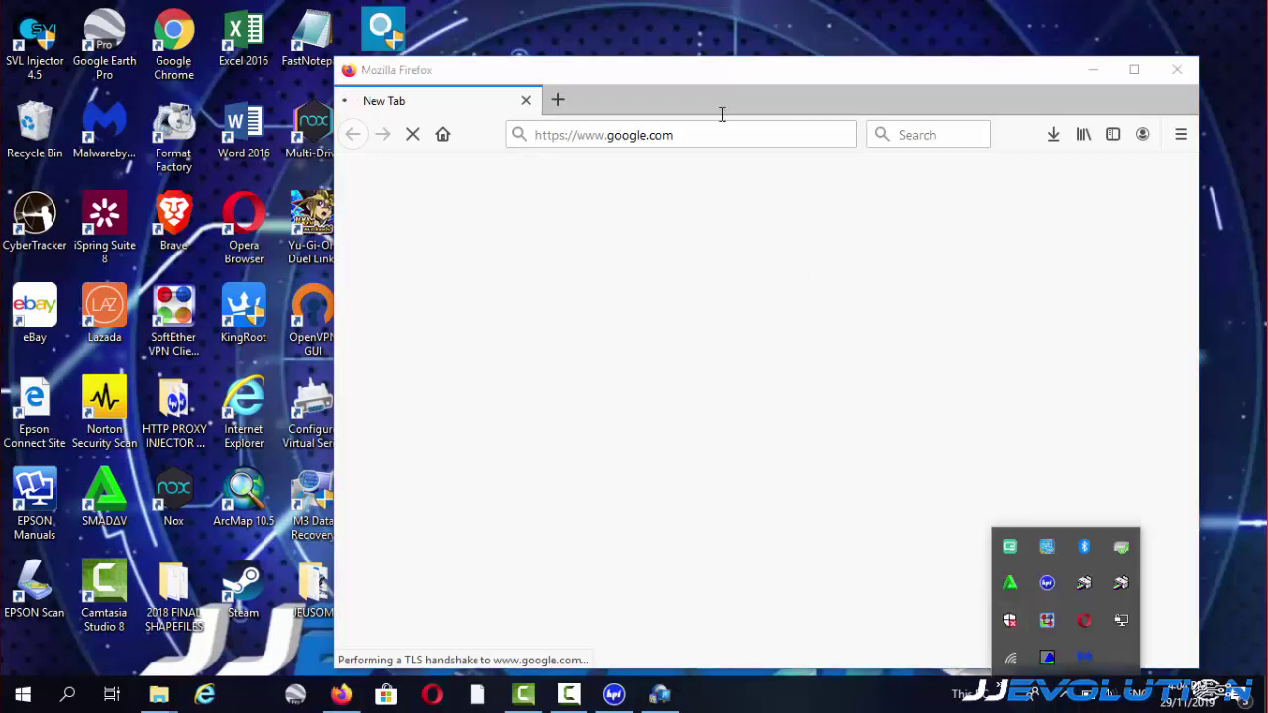
{"action": "left_click", "coordinate": [690, 77]}
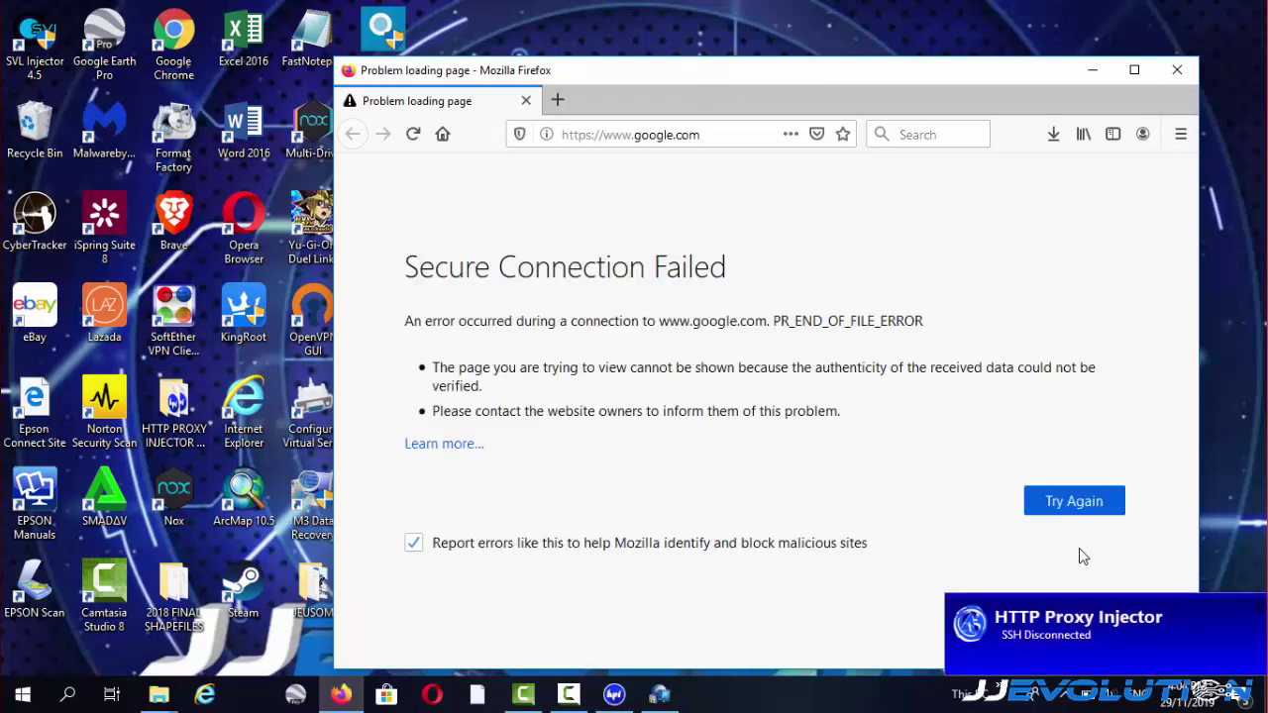
{"action": "left_click", "coordinate": [1093, 69]}
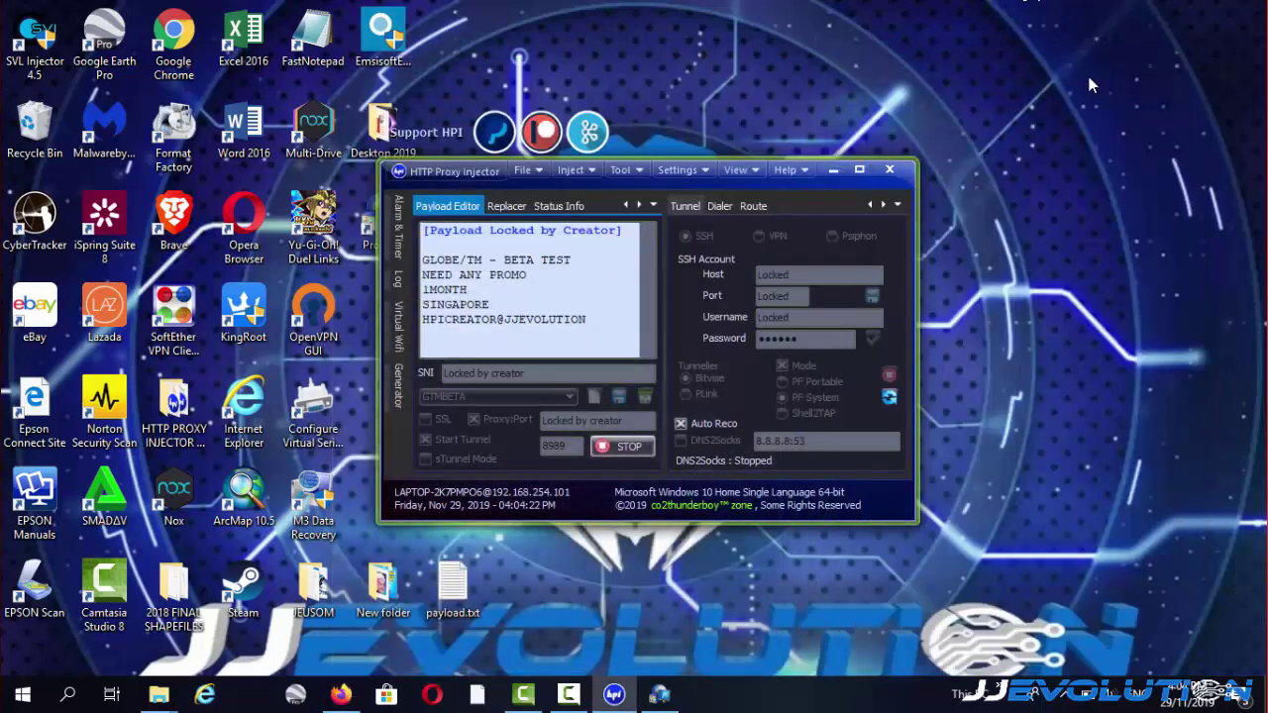
Stop the tunnel, change the proxy port from 8989 to 8888, and restart it.
{"action": "left_click", "coordinate": [624, 448]}
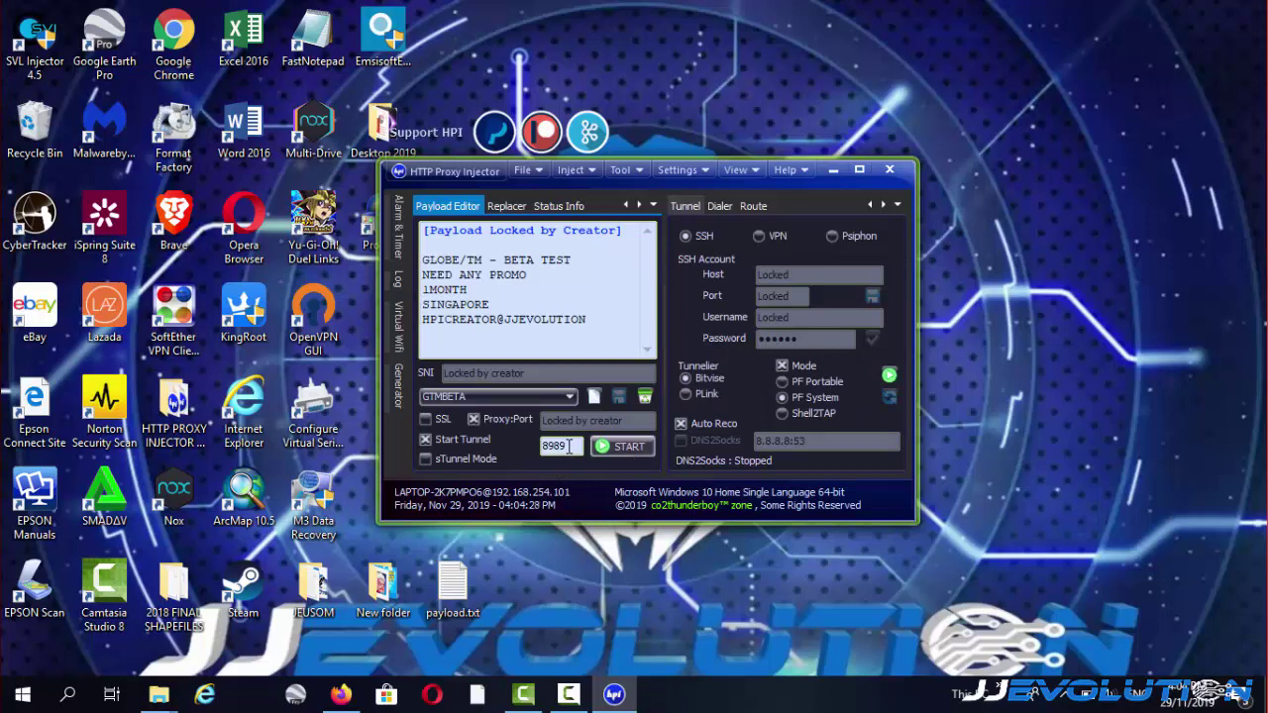
{"action": "key", "text": "BackSpace"}
{"action": "key", "text": "BackSpace"}
{"action": "key", "text": "BackSpace"}
{"action": "key", "text": "BackSpace"}
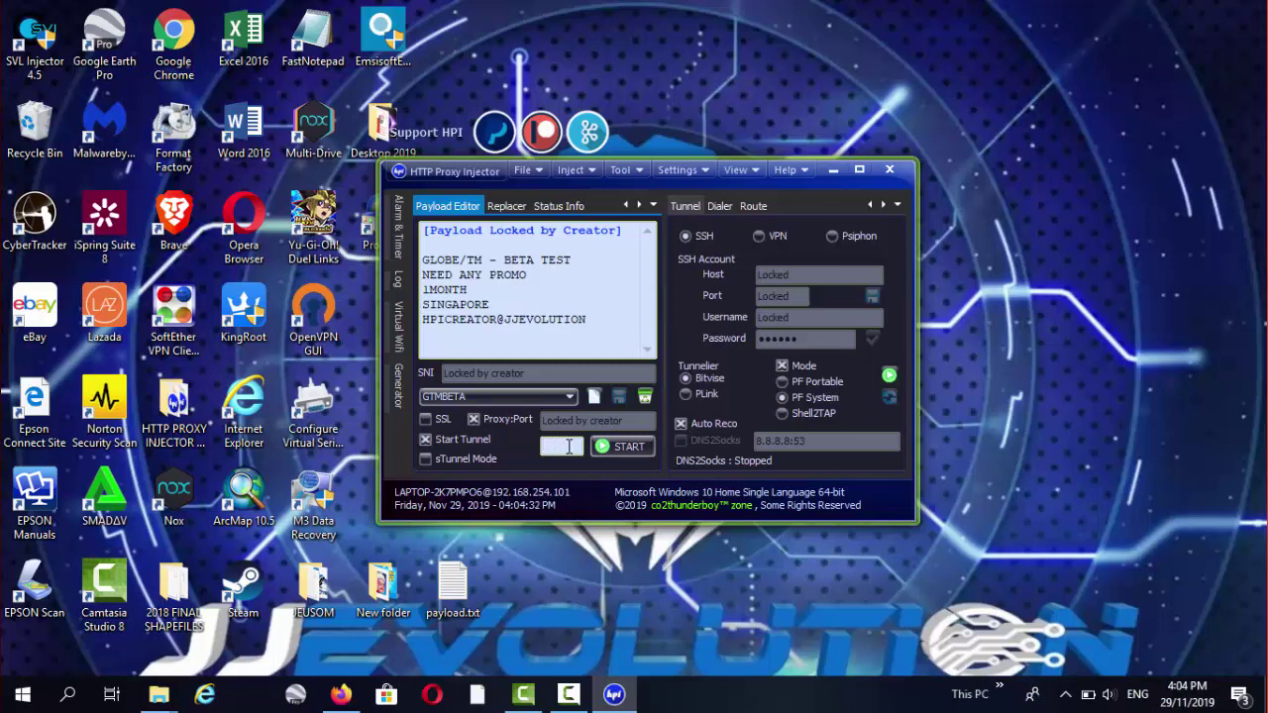
{"action": "type", "text": "8888"}
{"action": "left_click", "coordinate": [631, 449]}
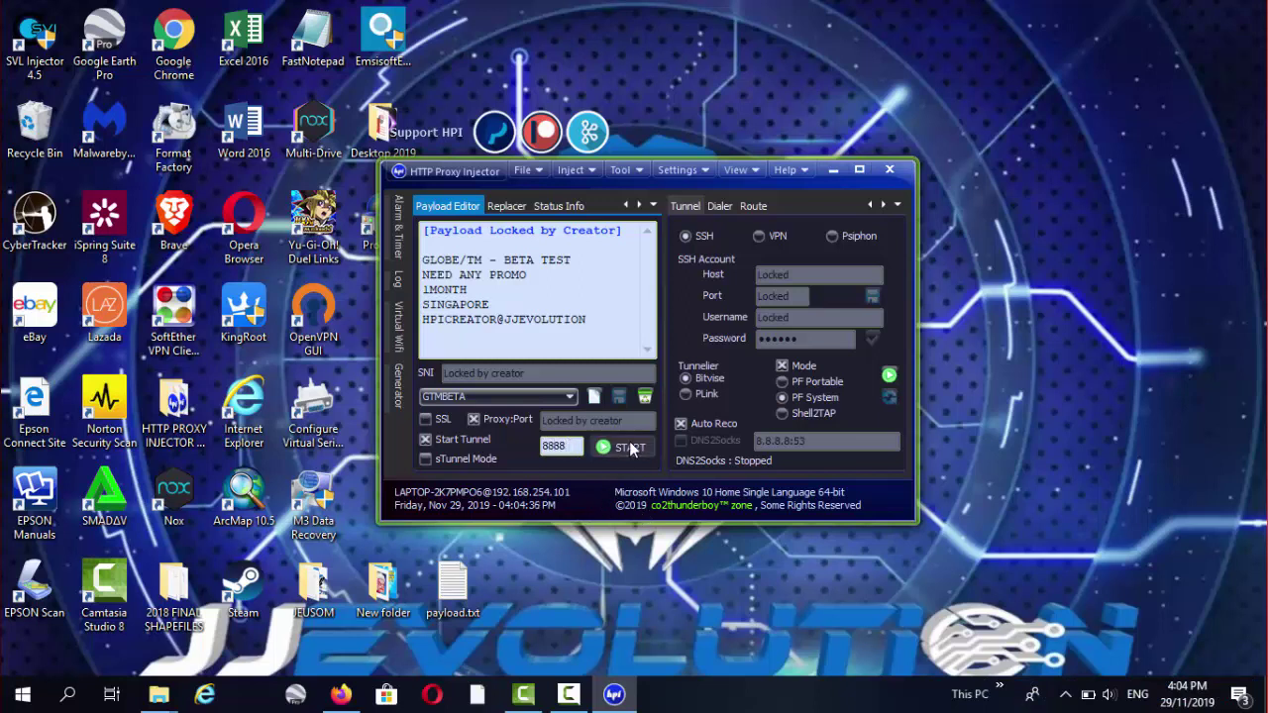
Switch back to Firefox and reload google.com through the restarted tunnel.
{"action": "mouse_move", "coordinate": [406, 285]}
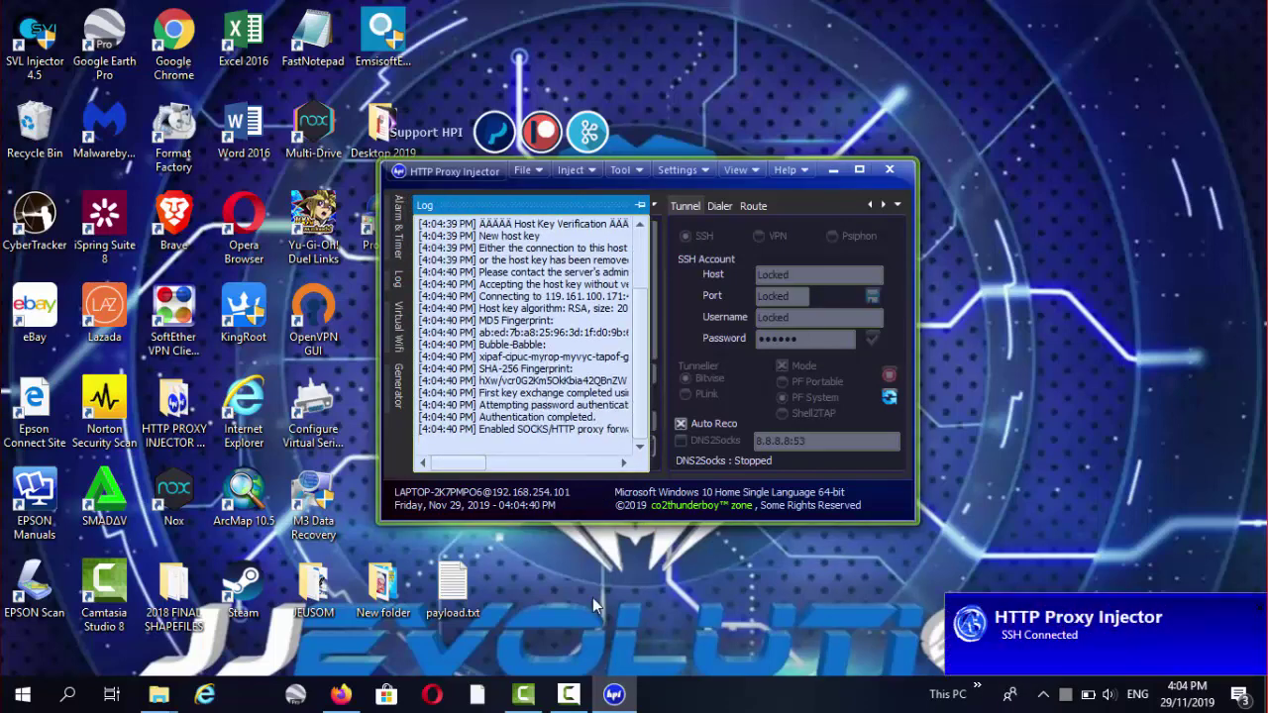
{"action": "left_click", "coordinate": [342, 696]}
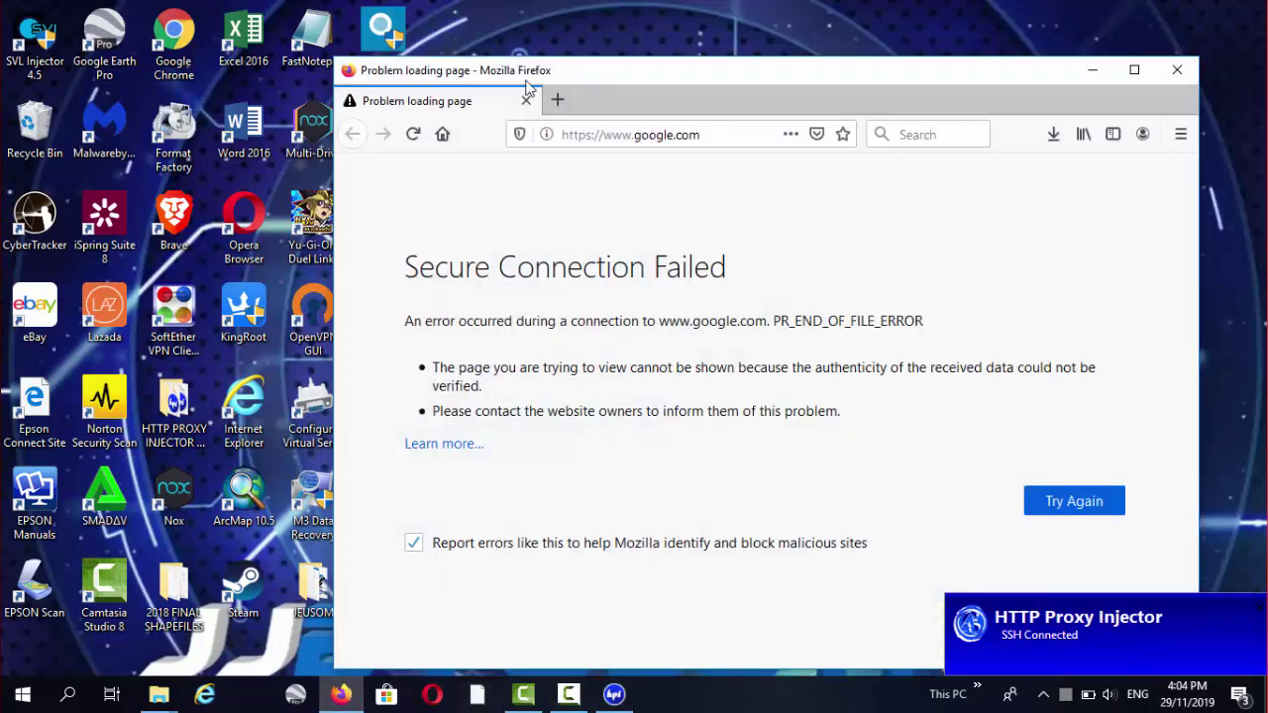
{"action": "left_click", "coordinate": [630, 135]}
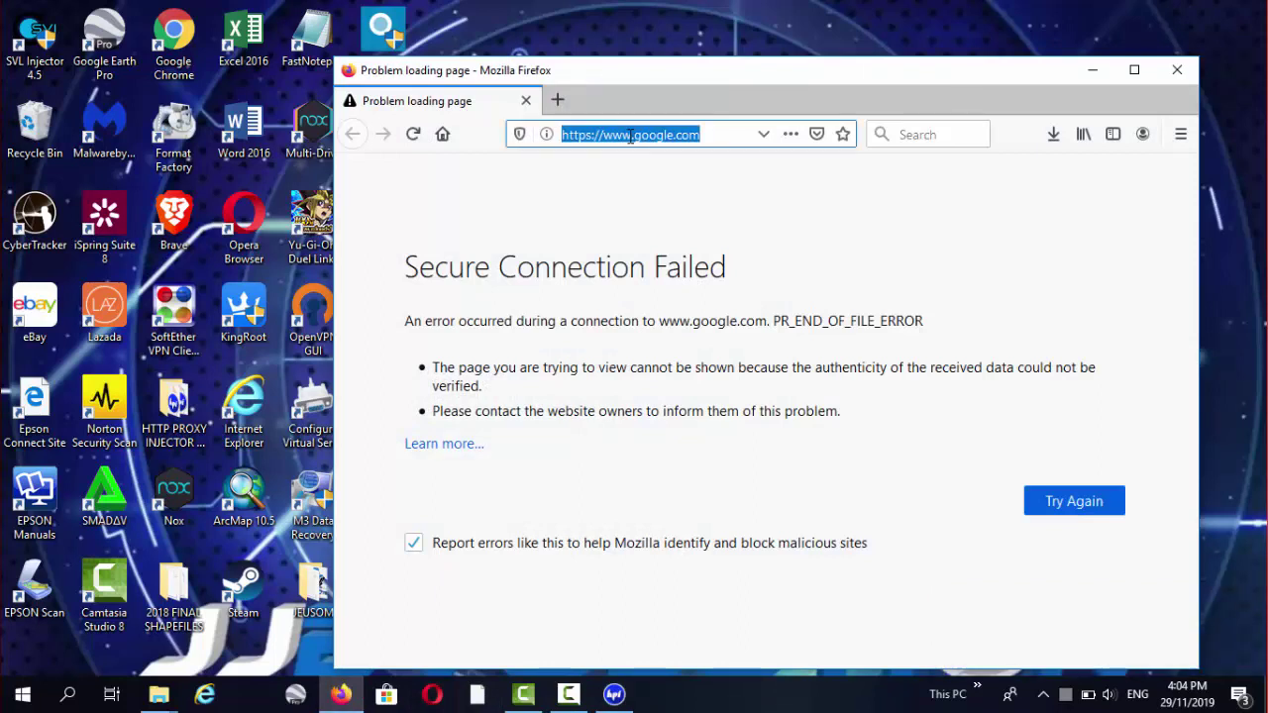
{"action": "key", "text": "Return"}
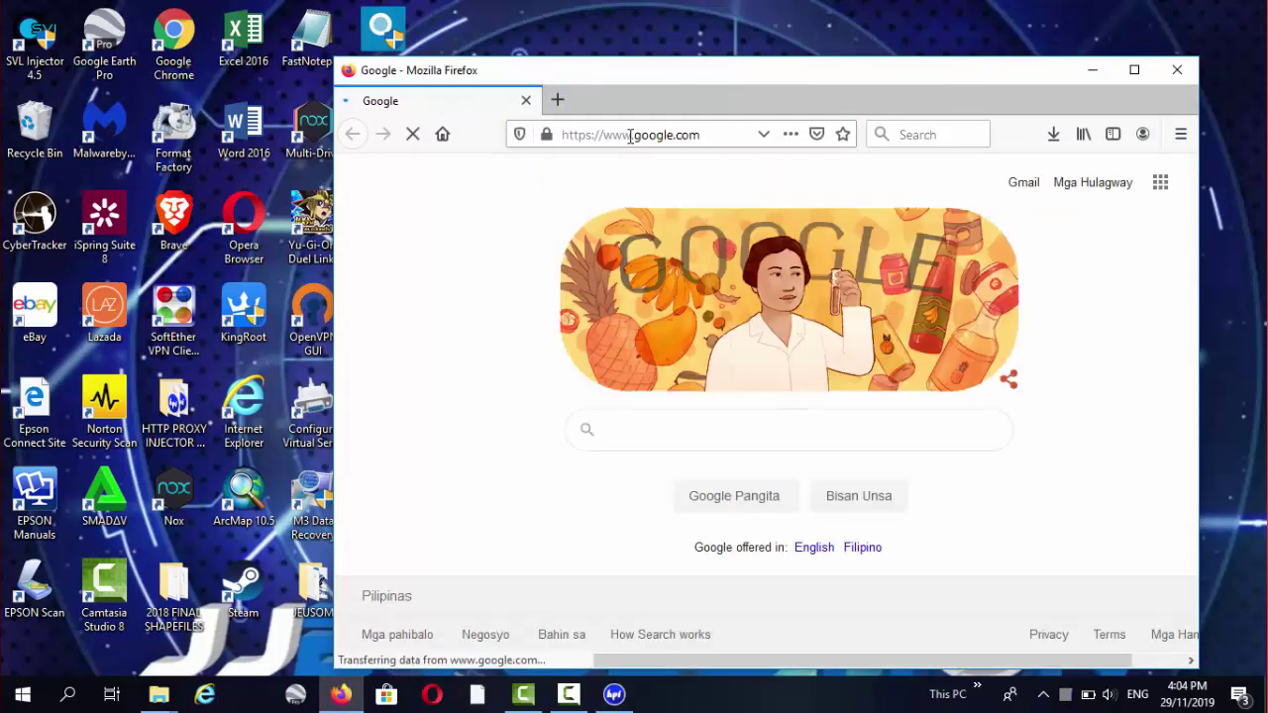